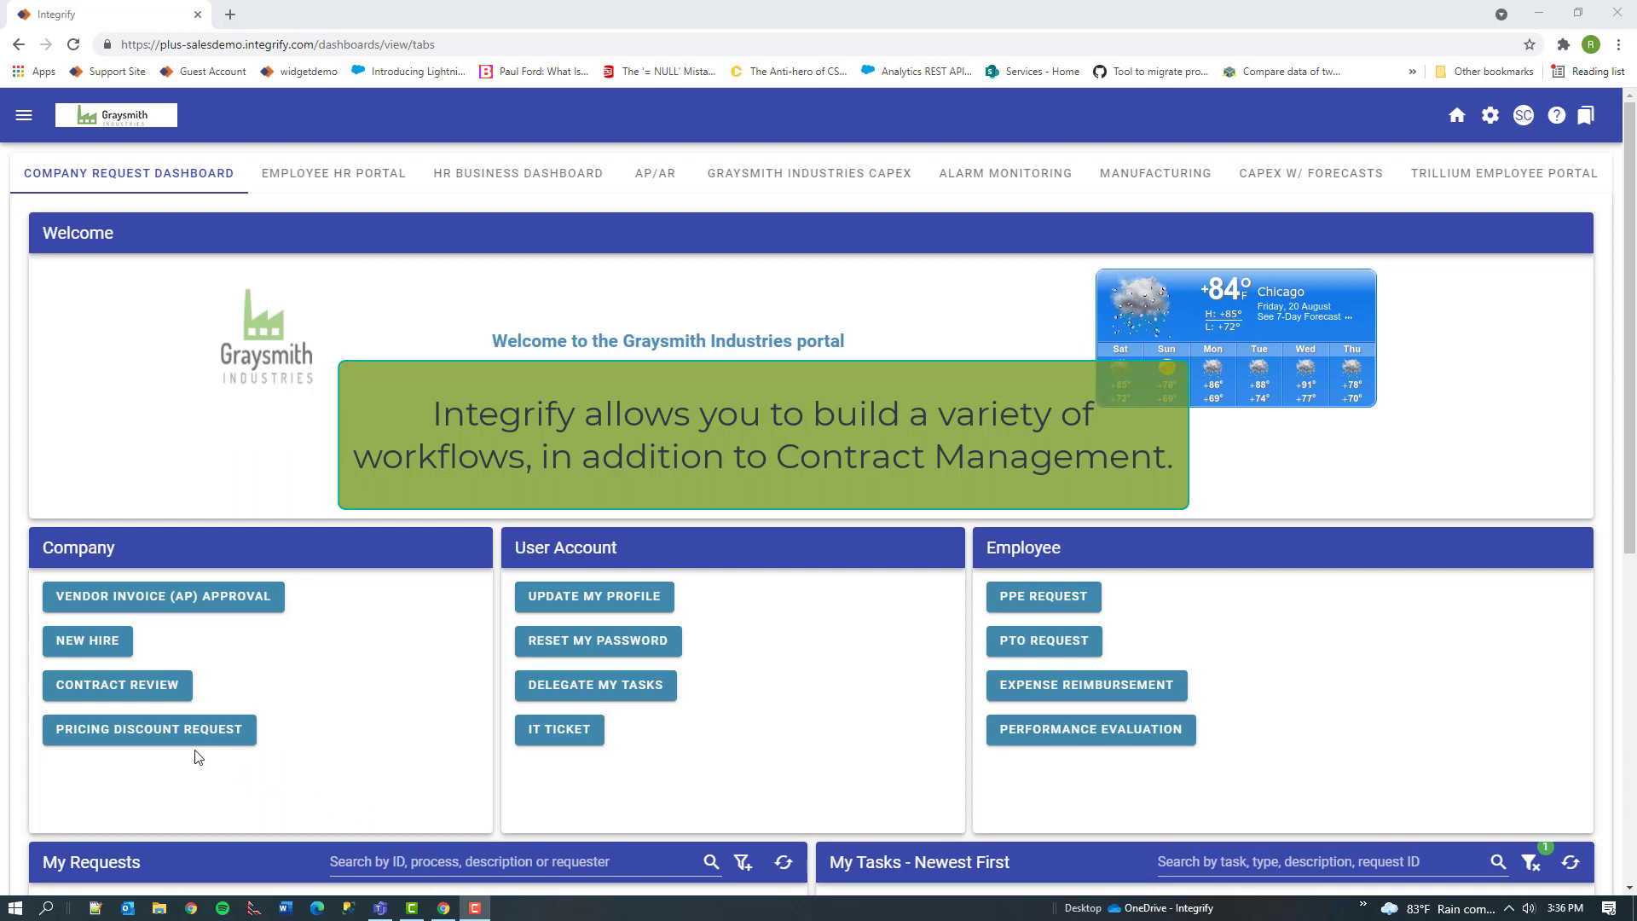
# Start a Contract Review request described as 'New Contract with Vendor' and pick a secondary approver
pyautogui.click(121, 696)
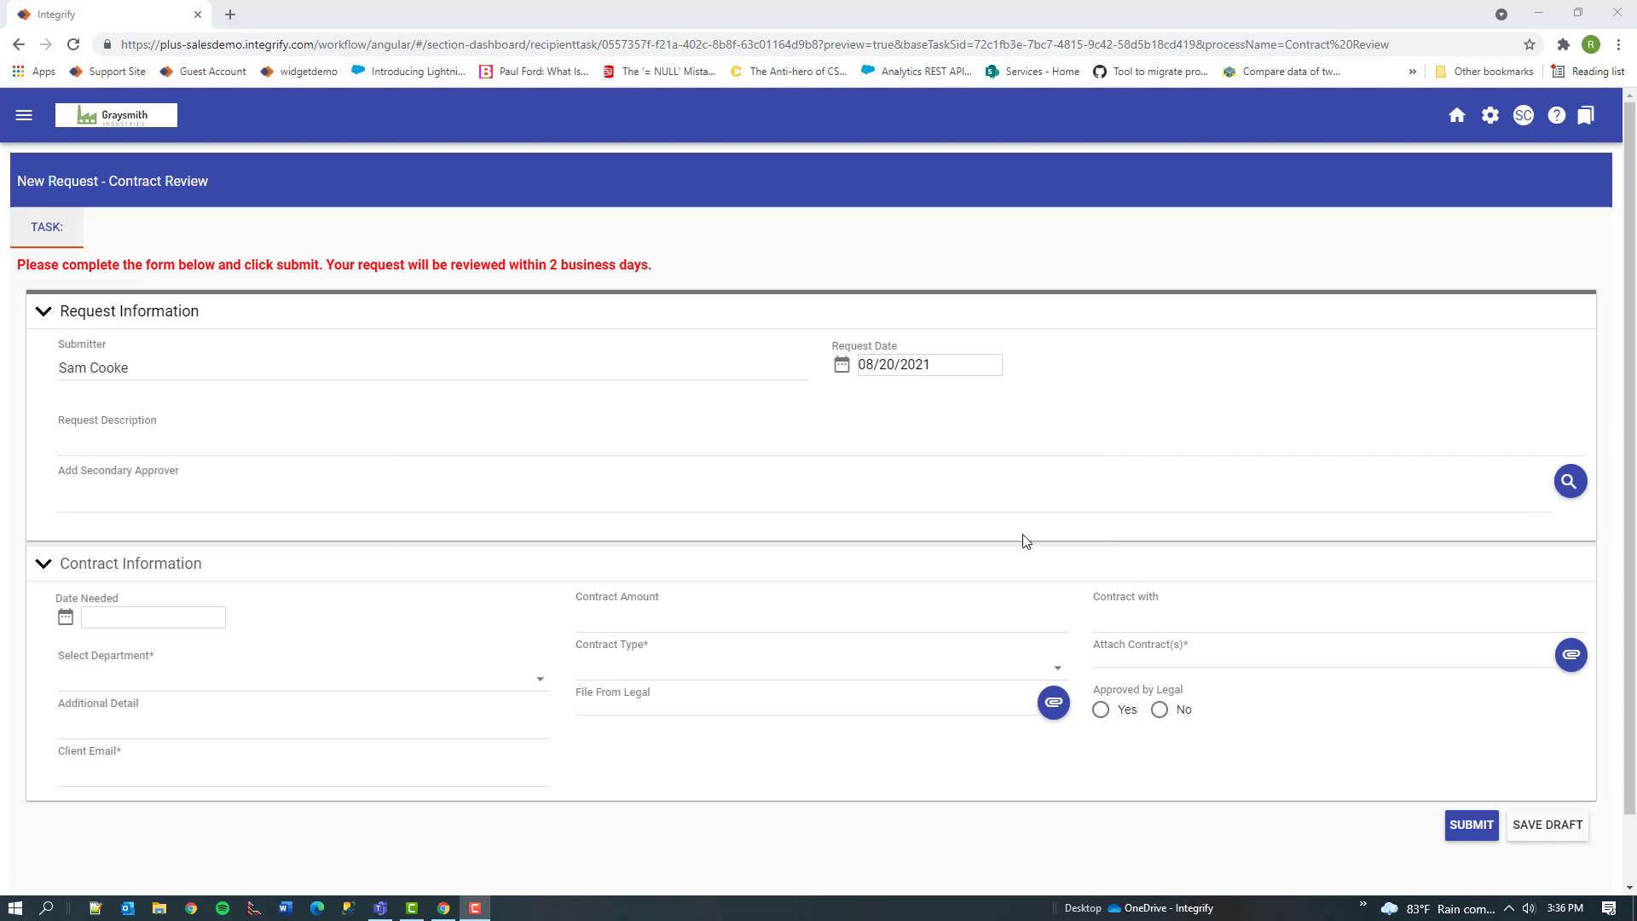
pyautogui.click(830, 432)
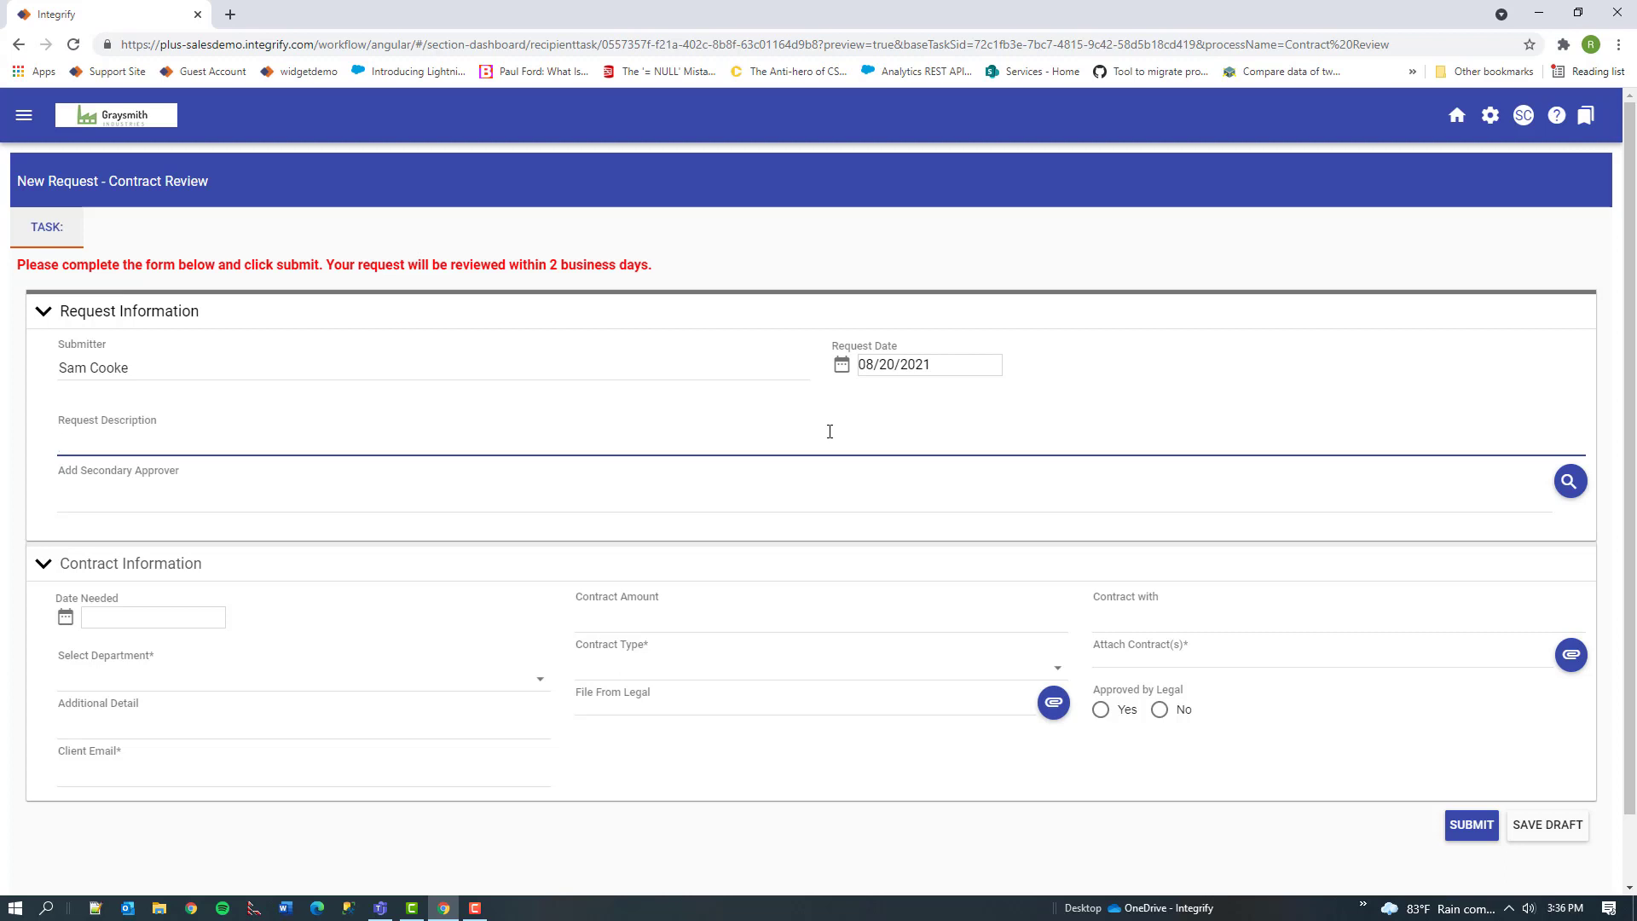
pyautogui.write('New Contrc')
pyautogui.write('ct with Vndor')
pyautogui.press('BackSpace')
pyautogui.press('BackSpace')
pyautogui.press('BackSpace')
pyautogui.write('d')
pyautogui.press('BackSpace')
pyautogui.press('BackSpace')
pyautogui.write('endor')
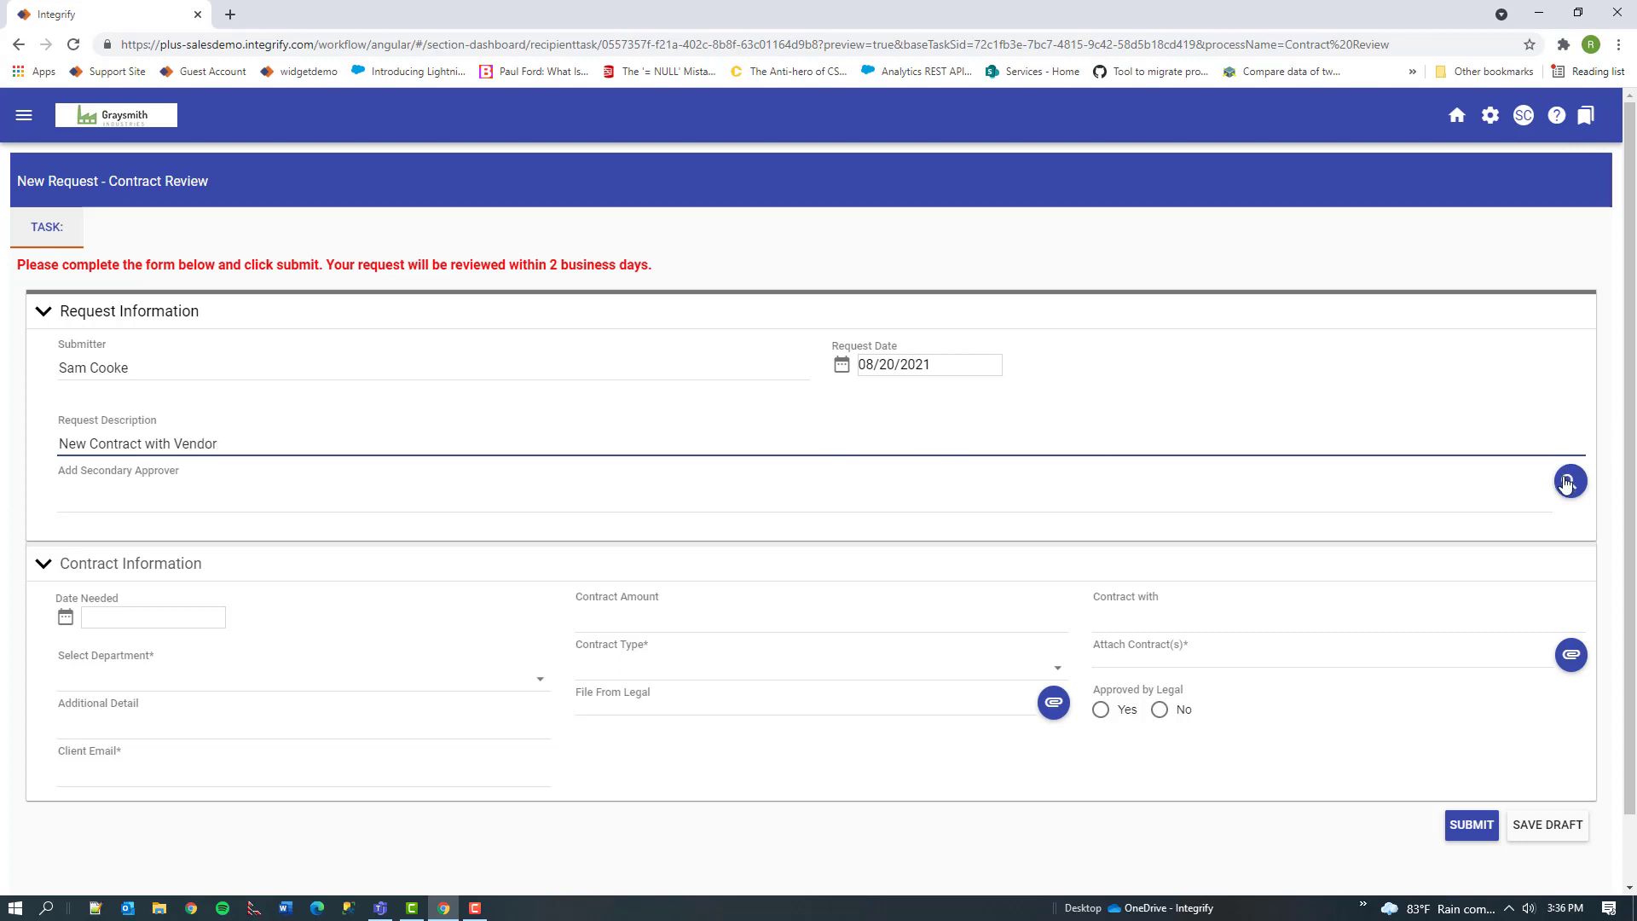
pyautogui.click(1567, 483)
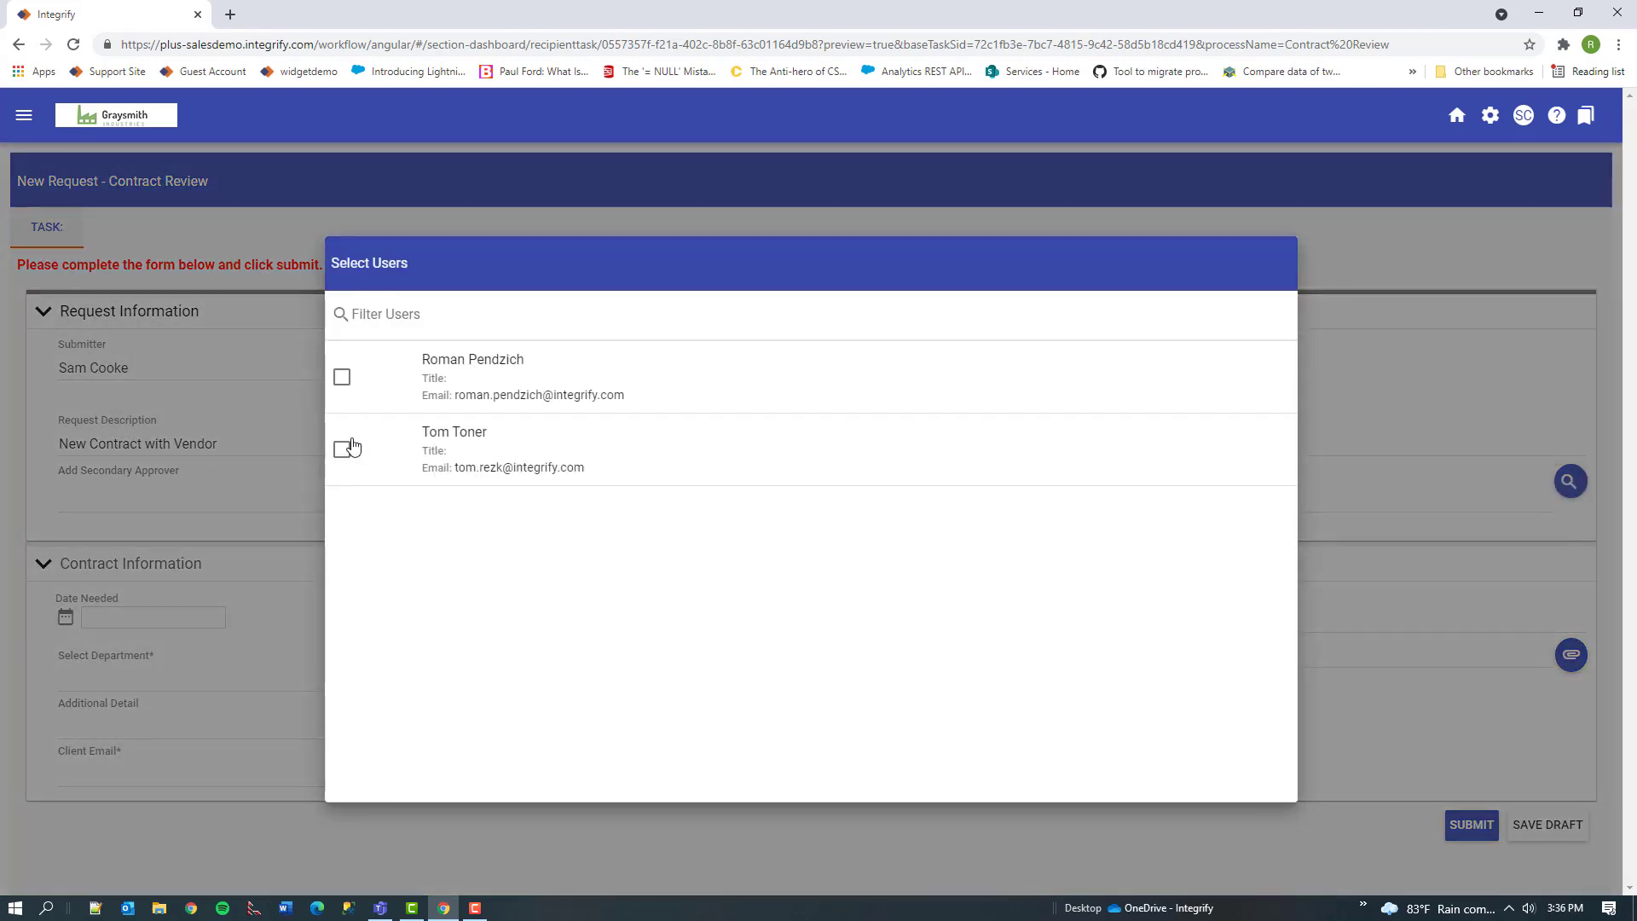
pyautogui.click(341, 448)
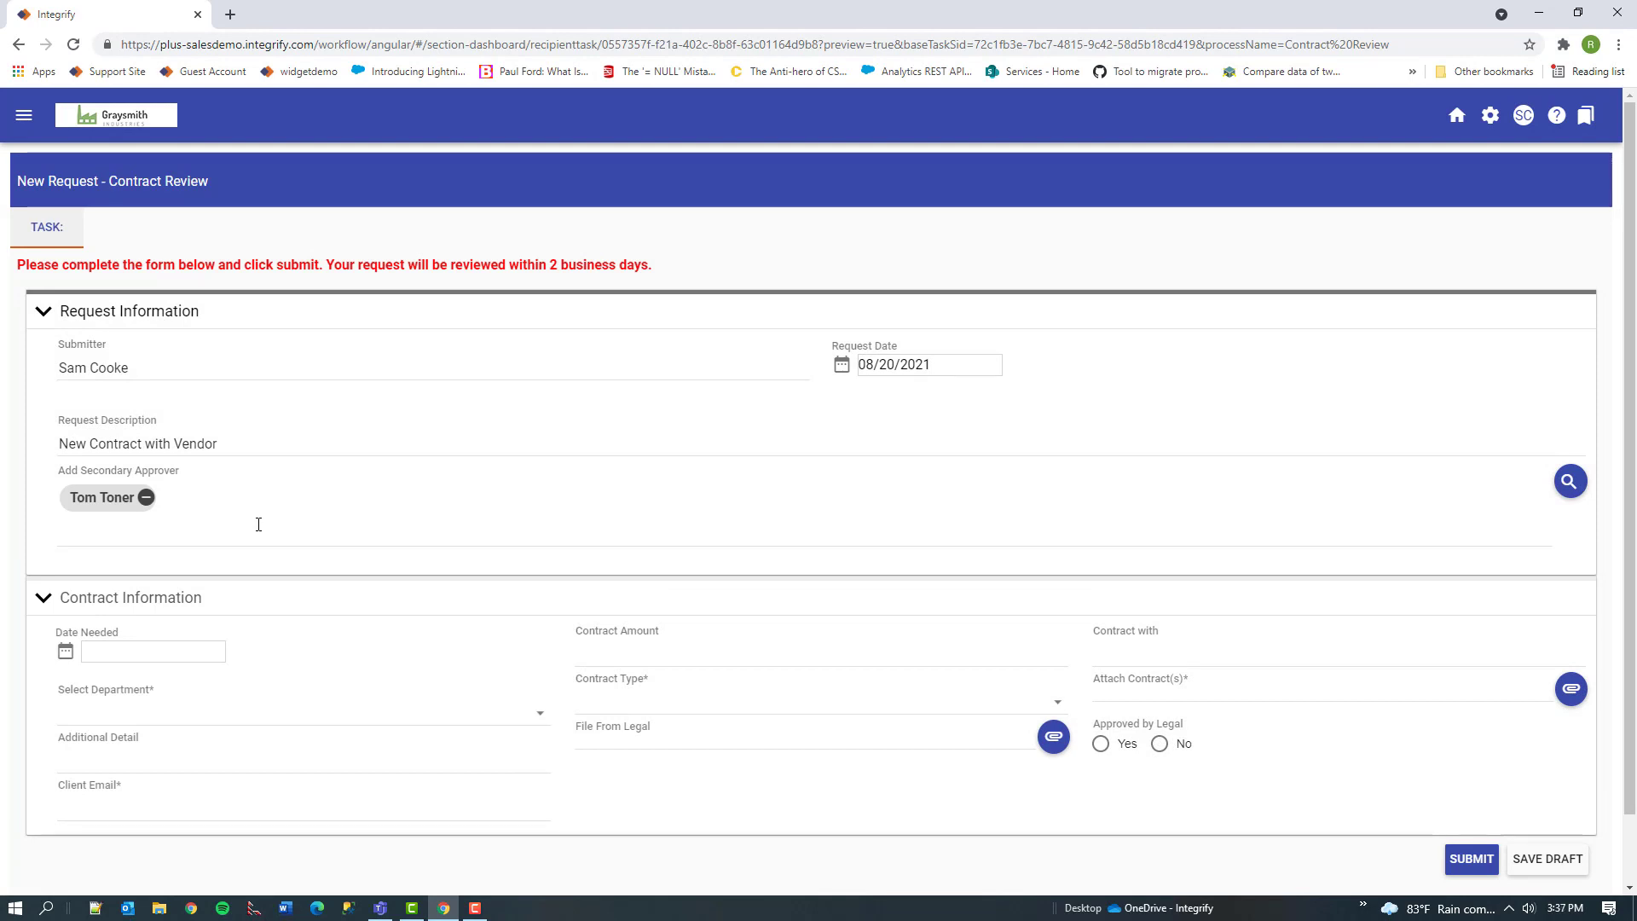
# Set Date Needed to 08/25/2021, Contract Amount to 10000, and Contract with Vulcan Ventures
pyautogui.click(149, 650)
pyautogui.click(195, 793)
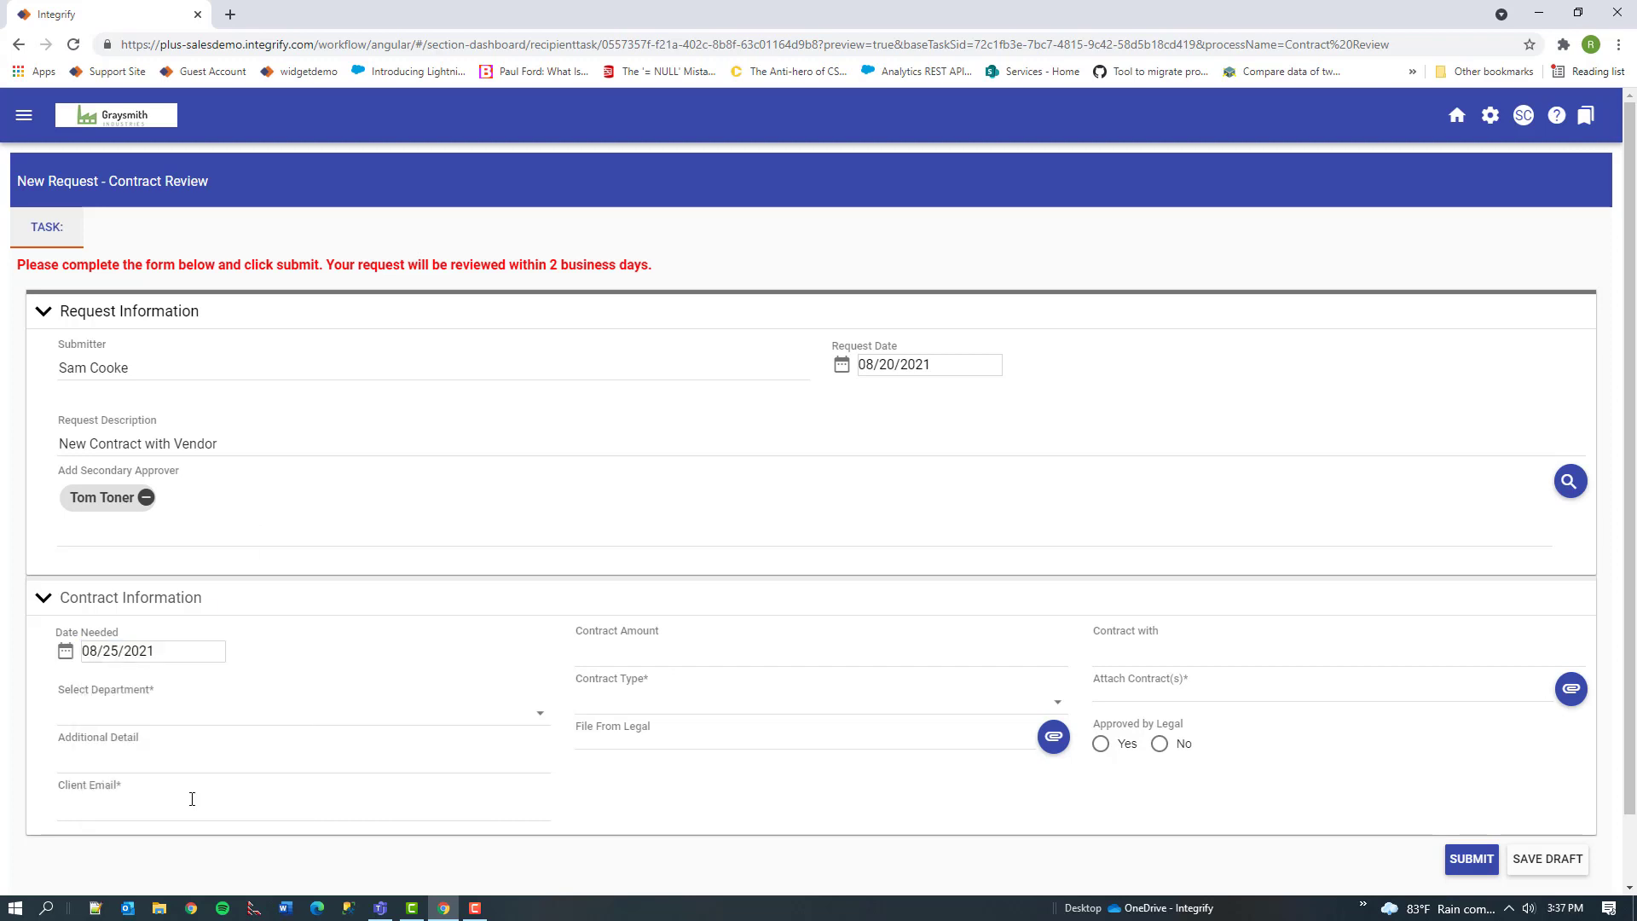
pyautogui.click(607, 648)
pyautogui.write('100000')
pyautogui.press('Tab')
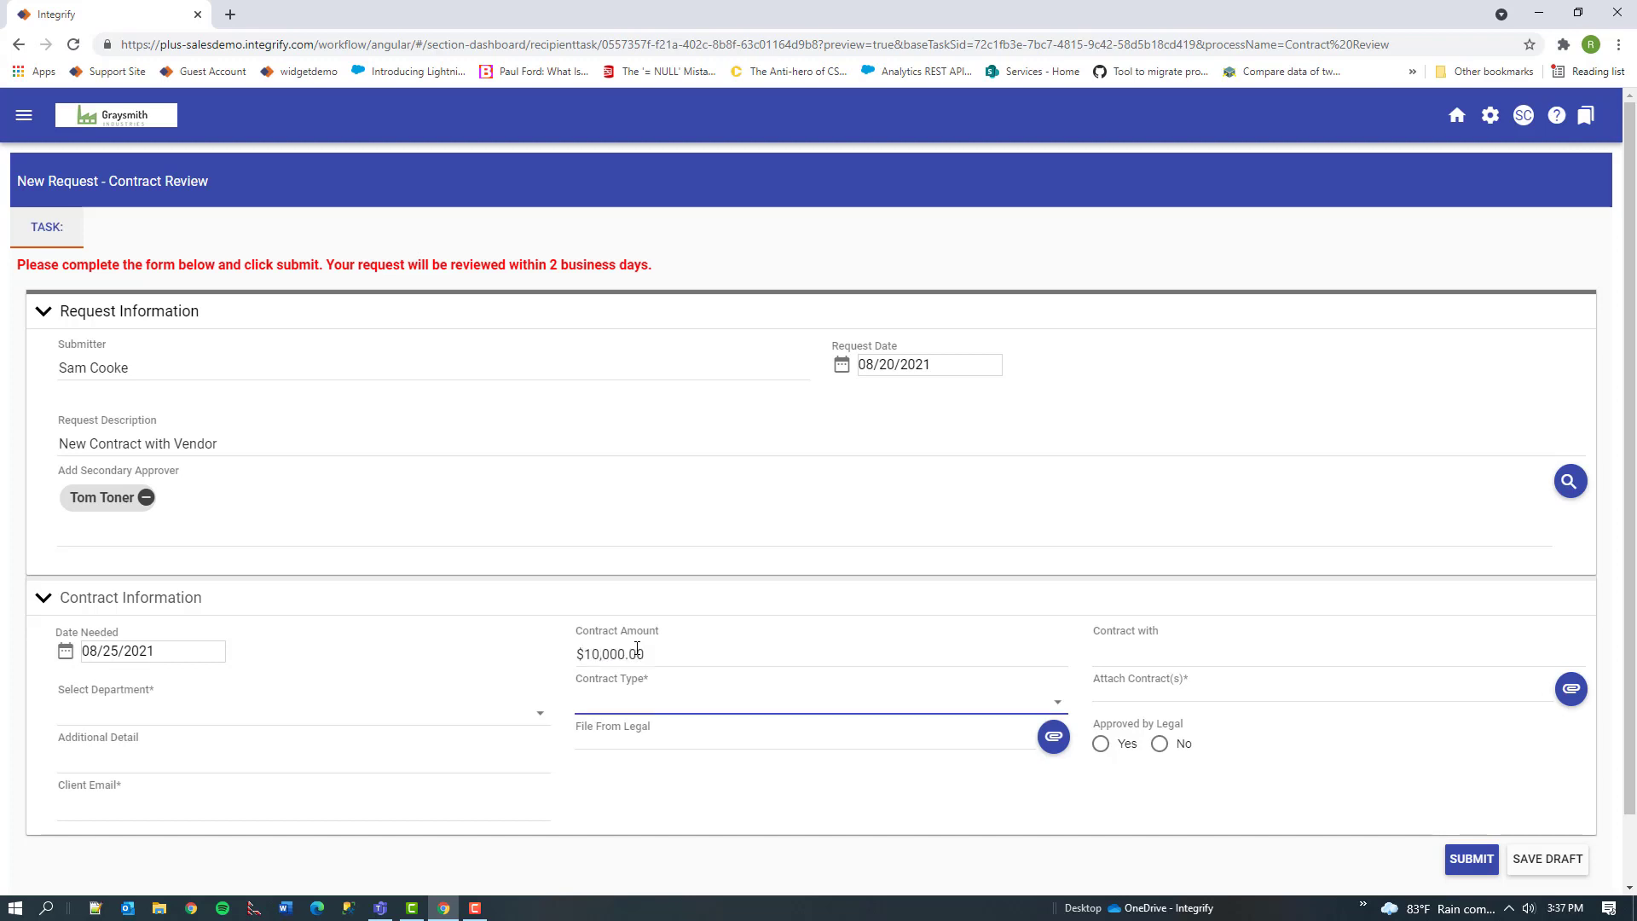
pyautogui.click(1154, 648)
pyautogui.write('Vul')
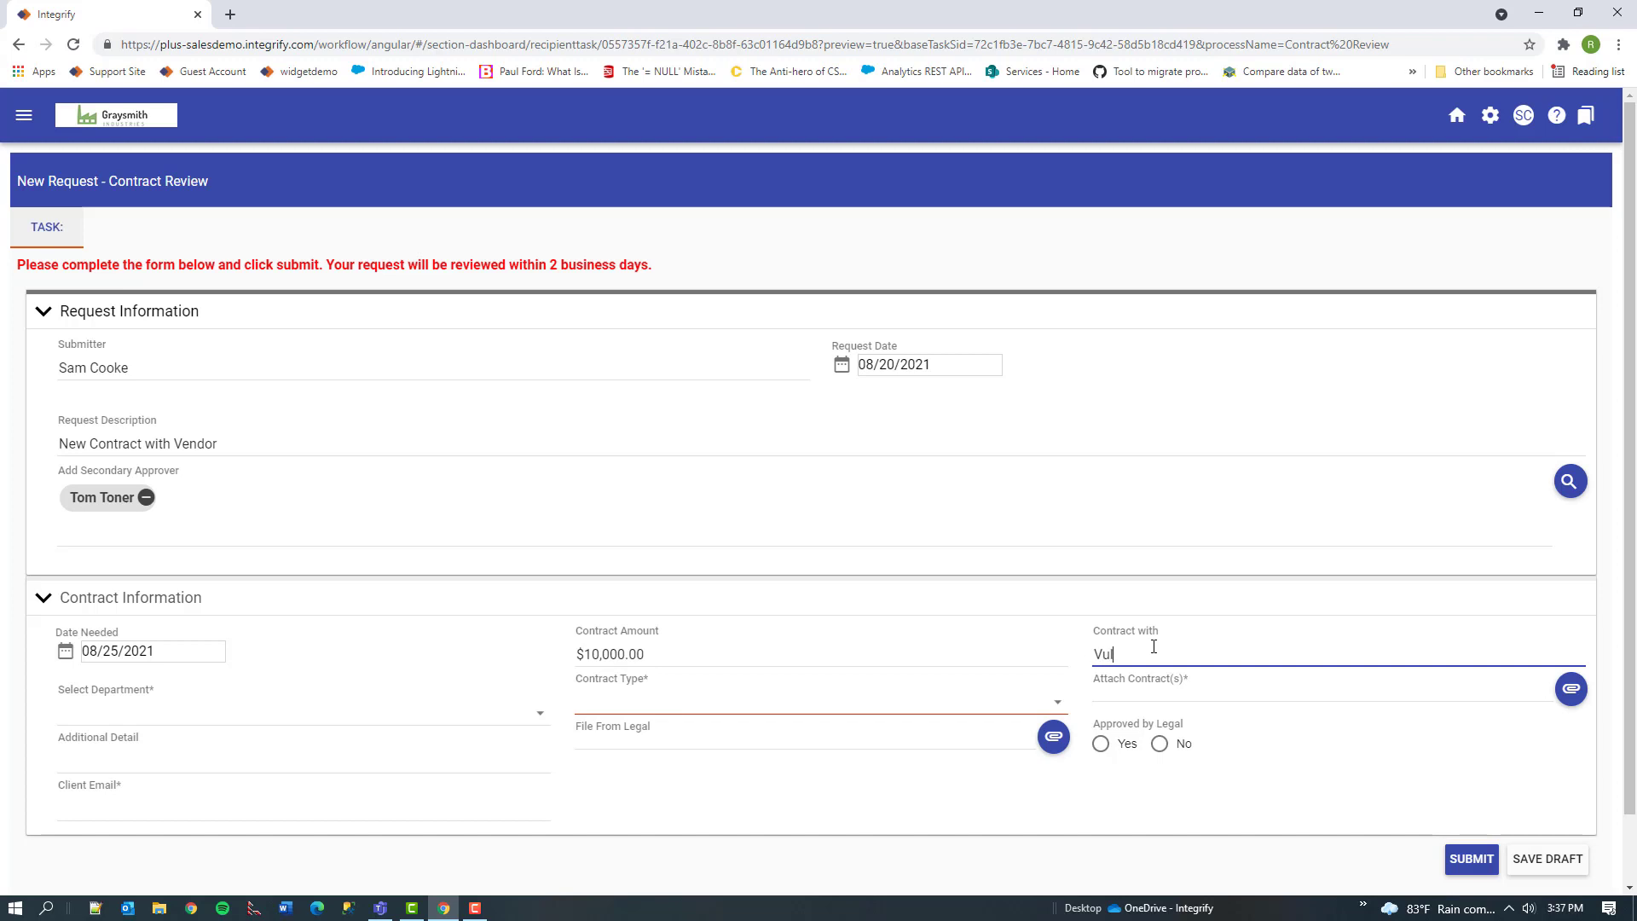
pyautogui.write('can Venturee')
# Choose Operations department and New Vendor contract type, and mark Approved by Legal as Yes
pyautogui.click(440, 715)
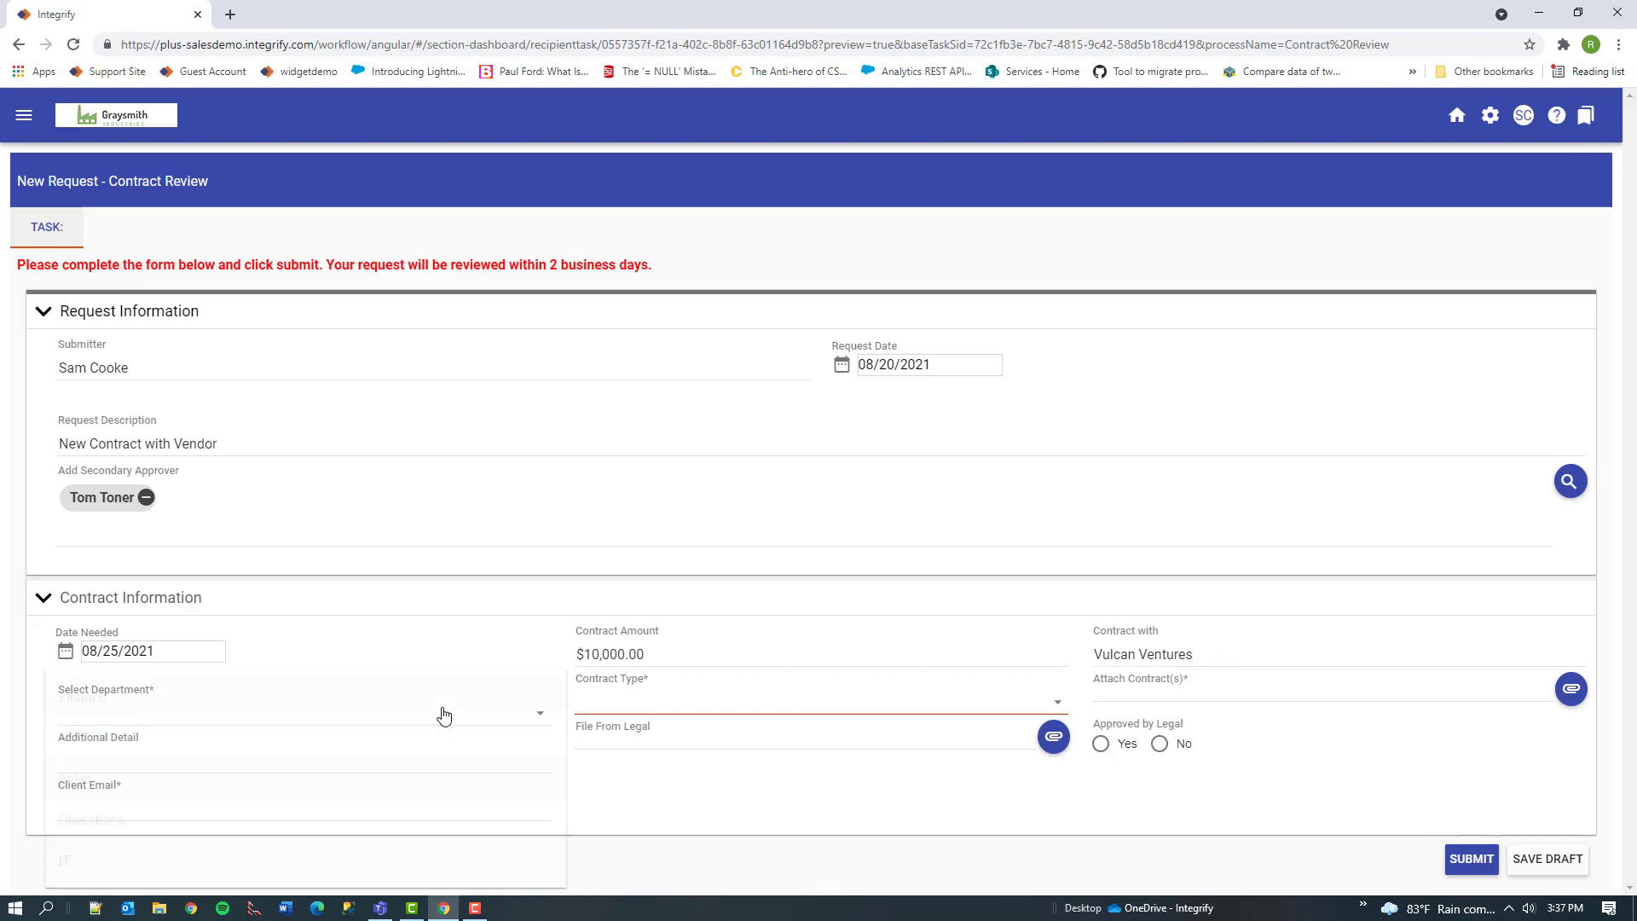
pyautogui.click(305, 820)
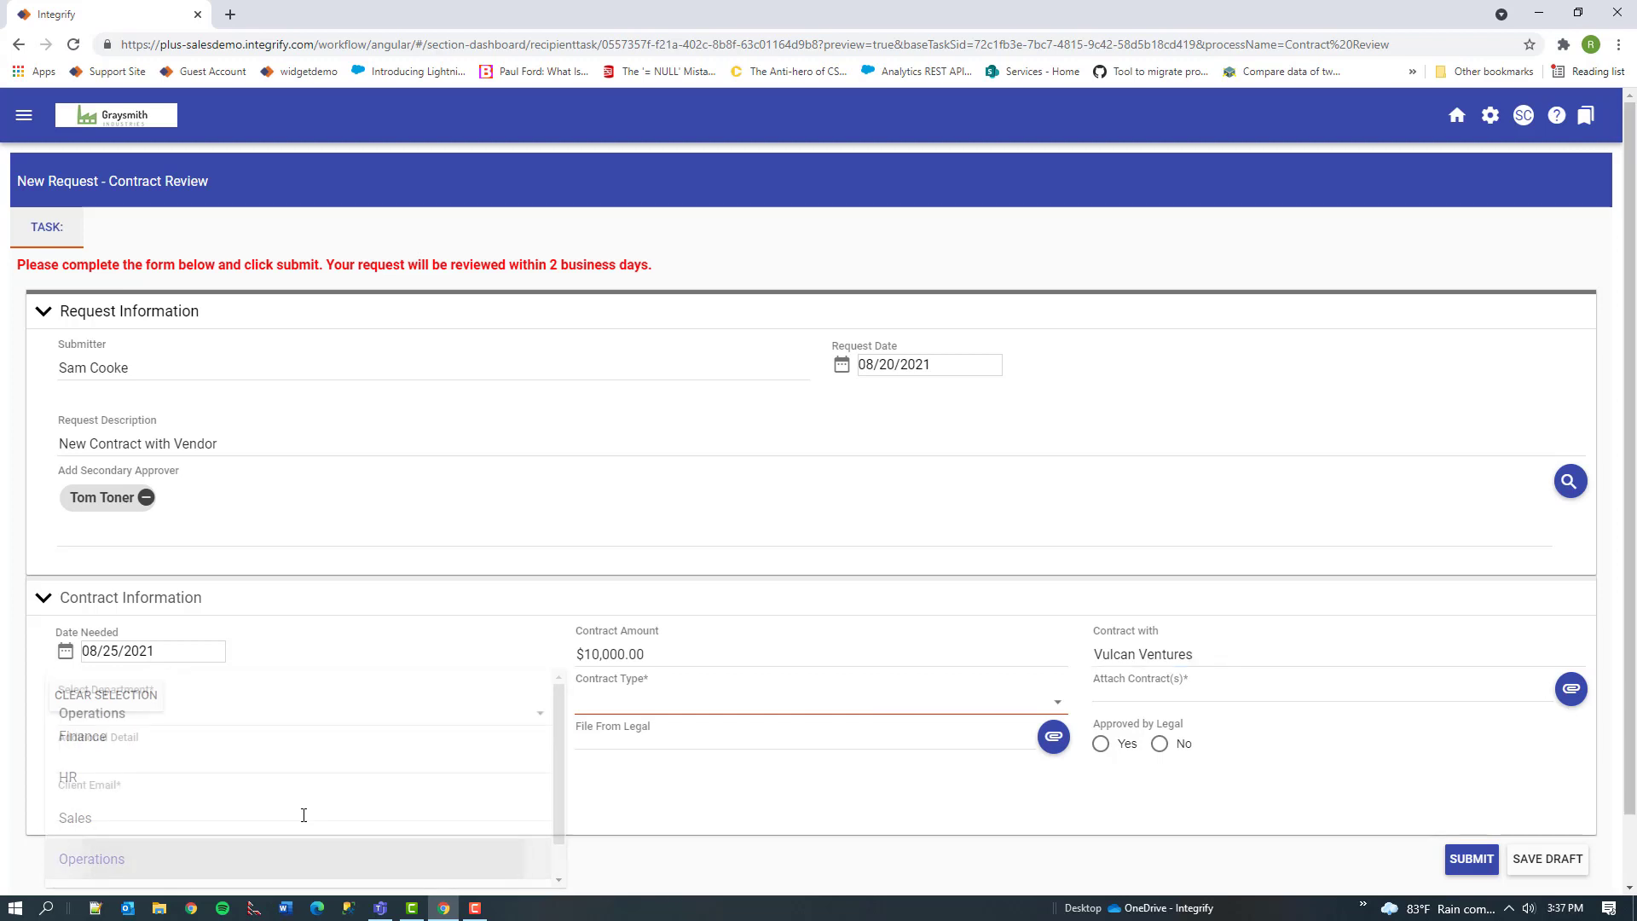
pyautogui.click(654, 708)
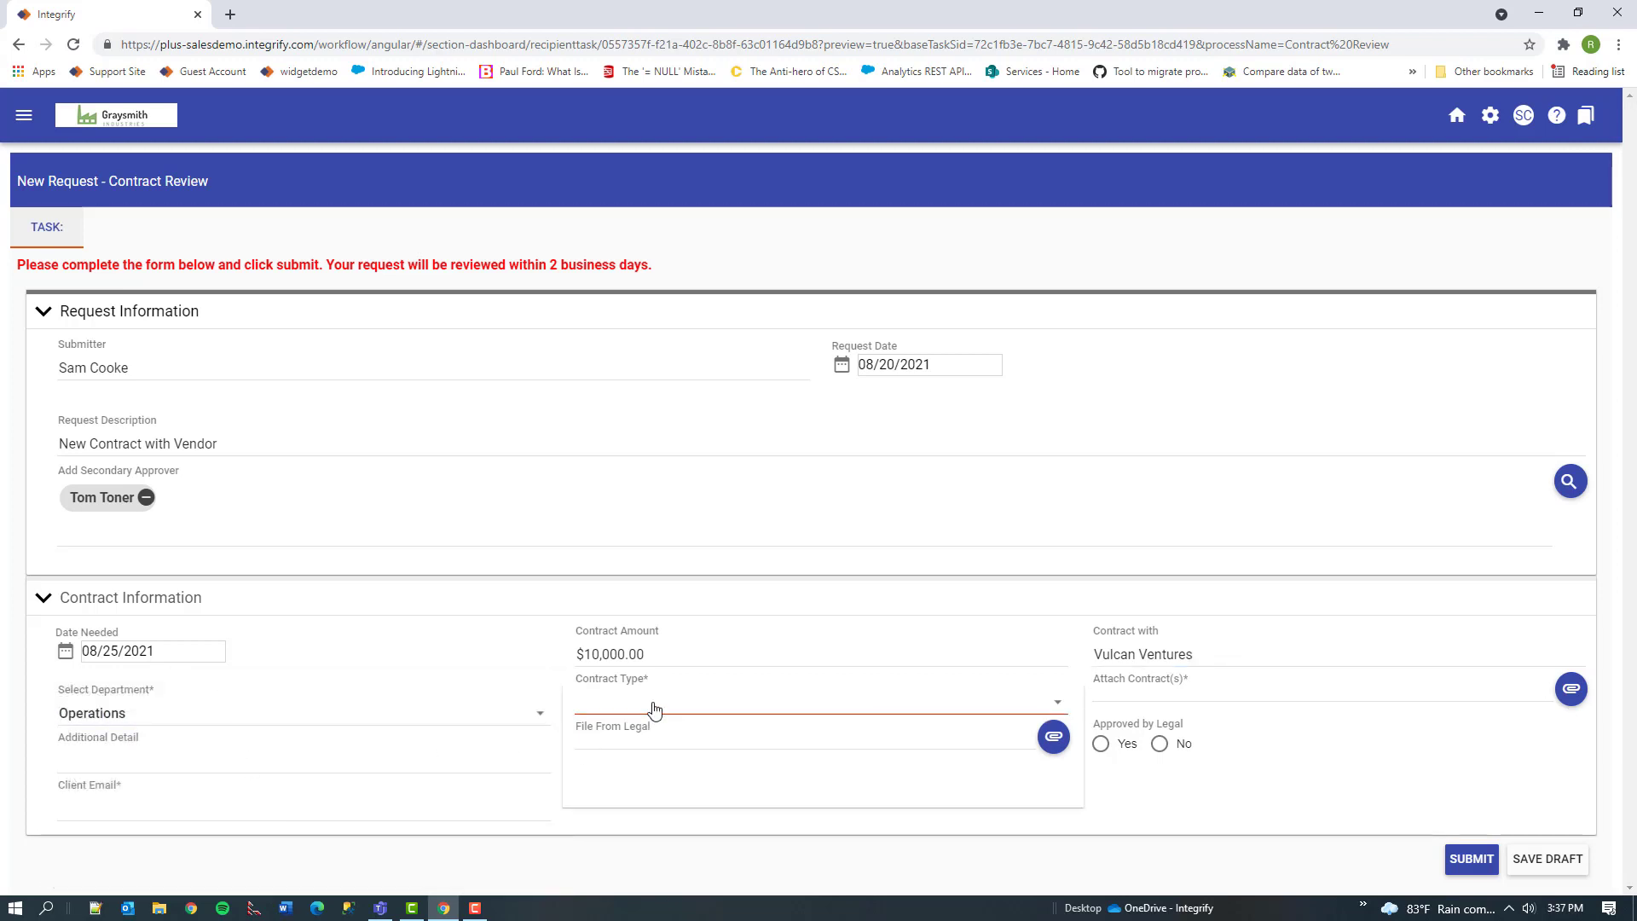
pyautogui.click(607, 743)
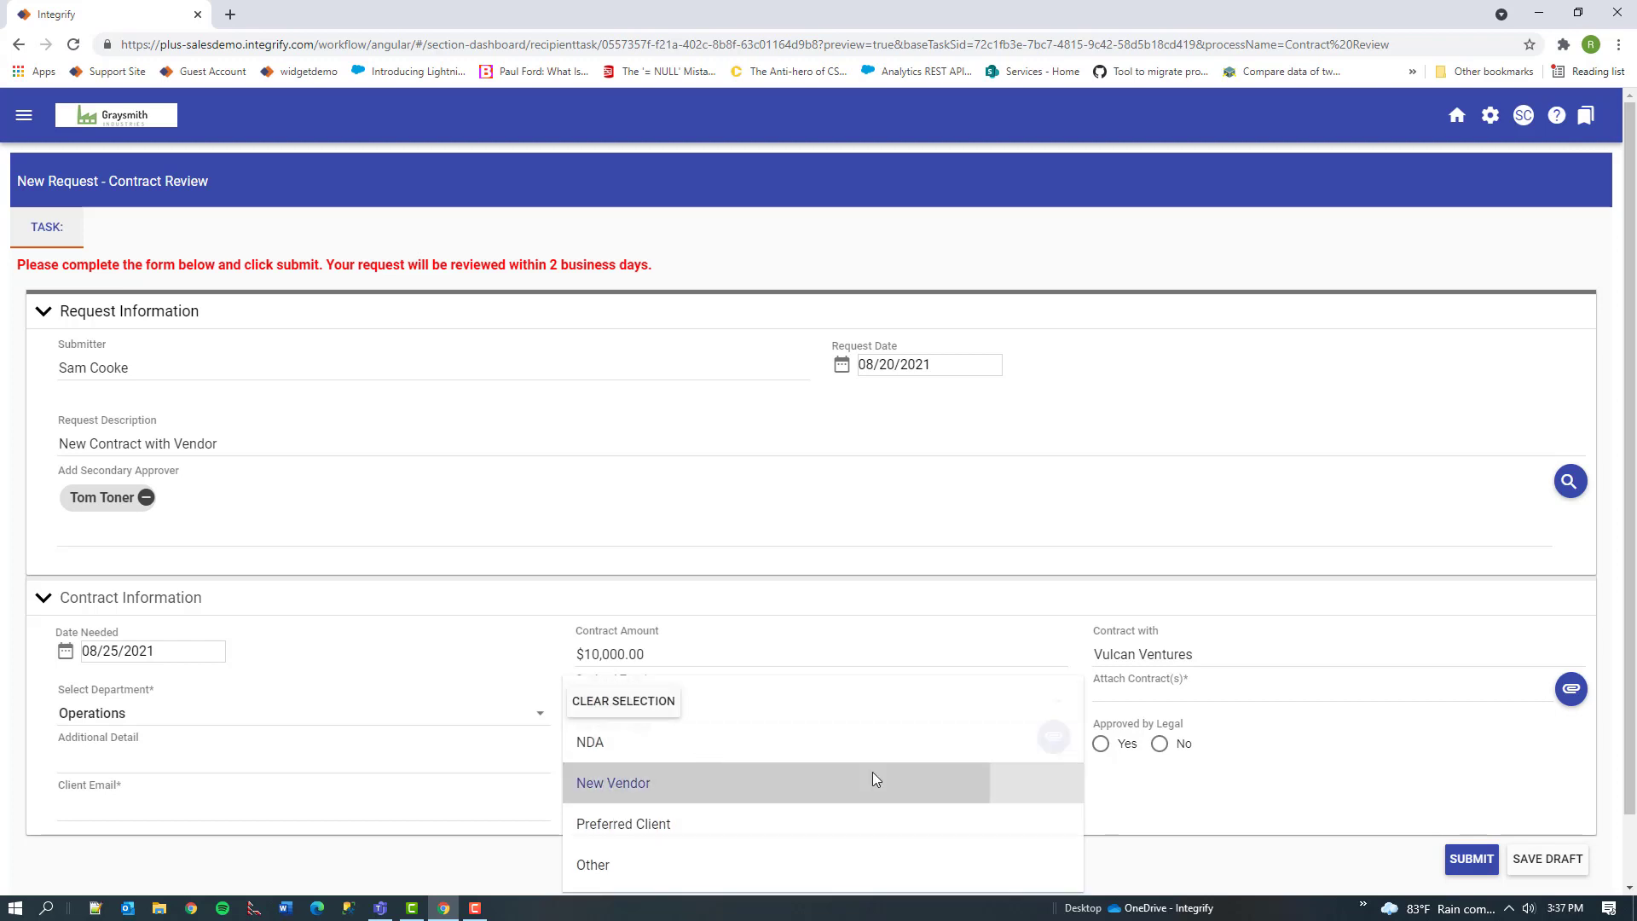
pyautogui.click(1100, 744)
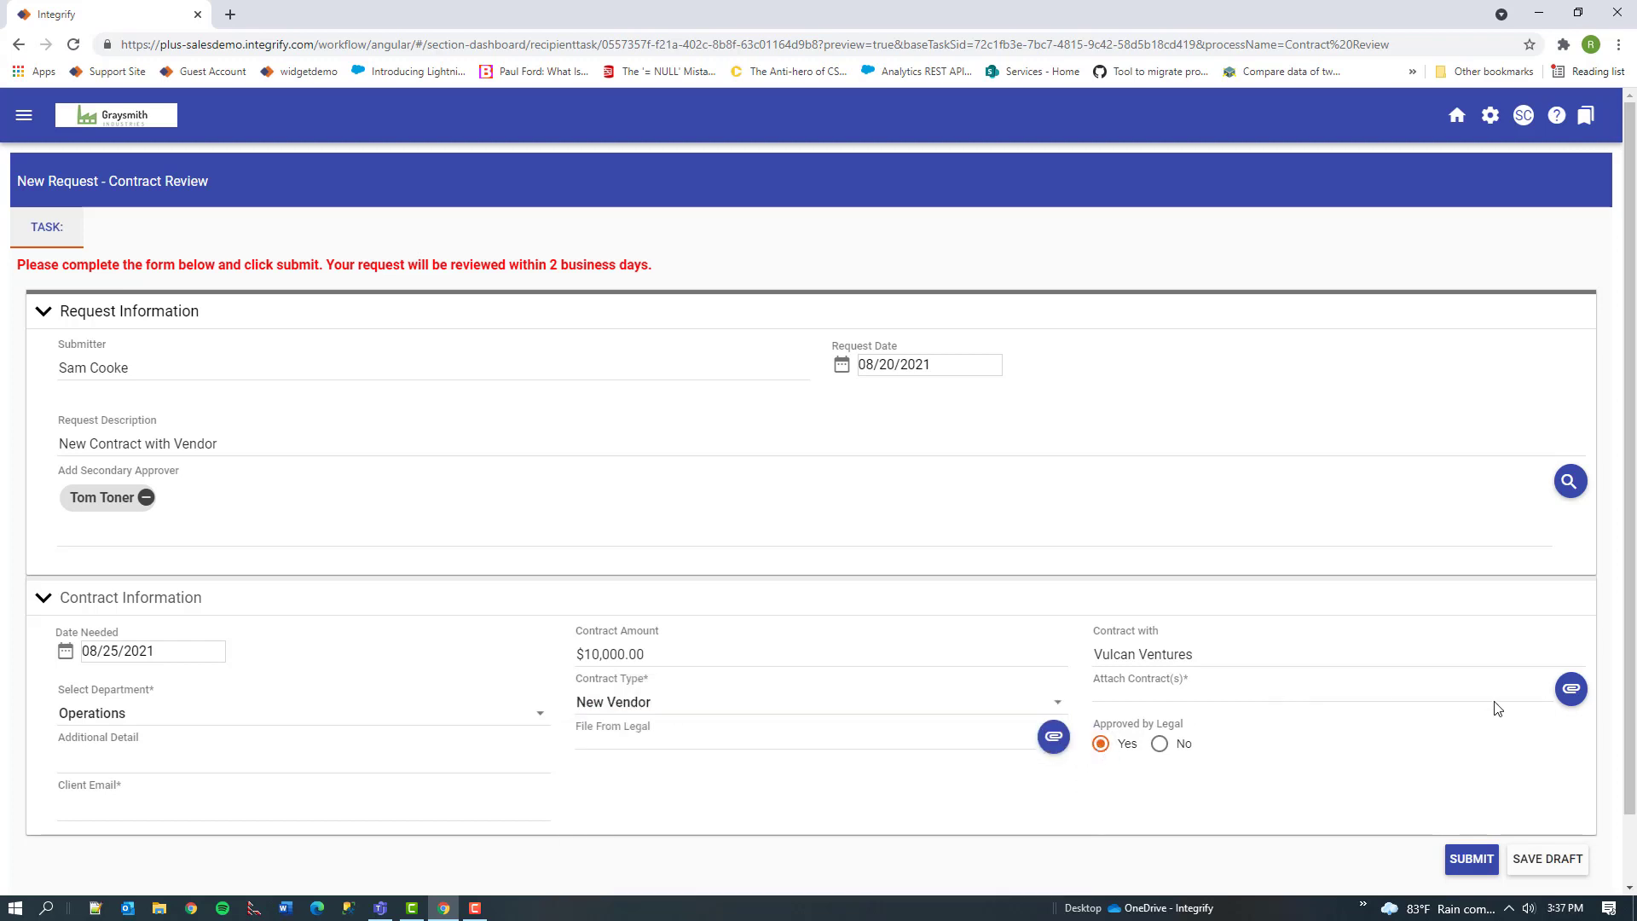
pyautogui.click(1571, 691)
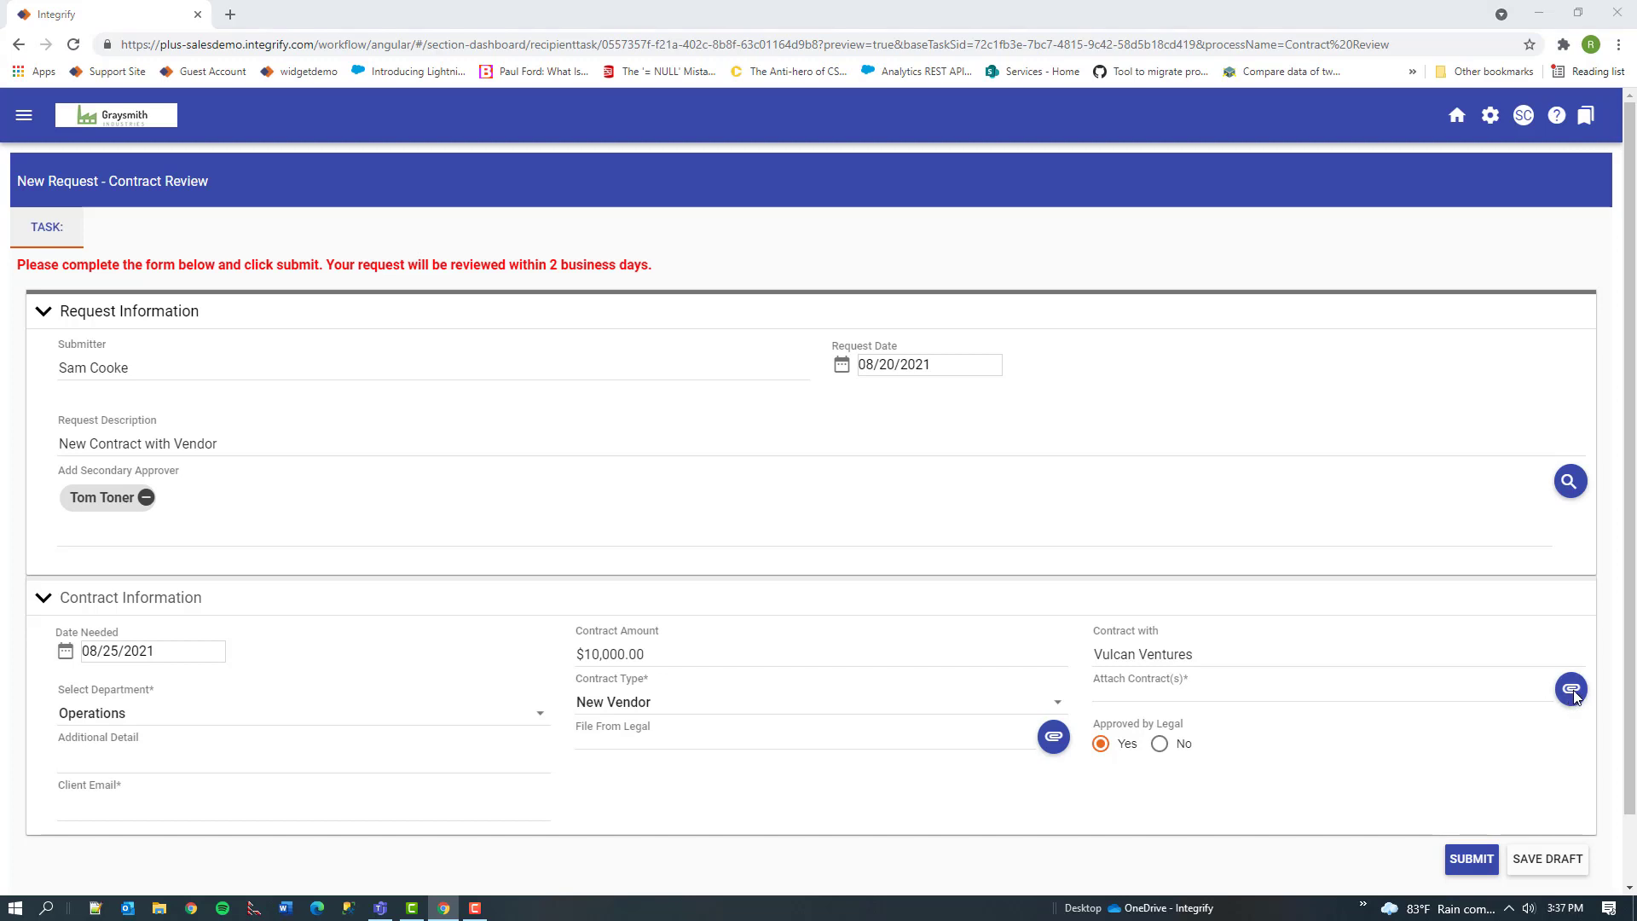
# Attach Test_Cover_Sheet.pdf from Downloads as the contract and enter the client's e-mail address
pyautogui.click(559, 126)
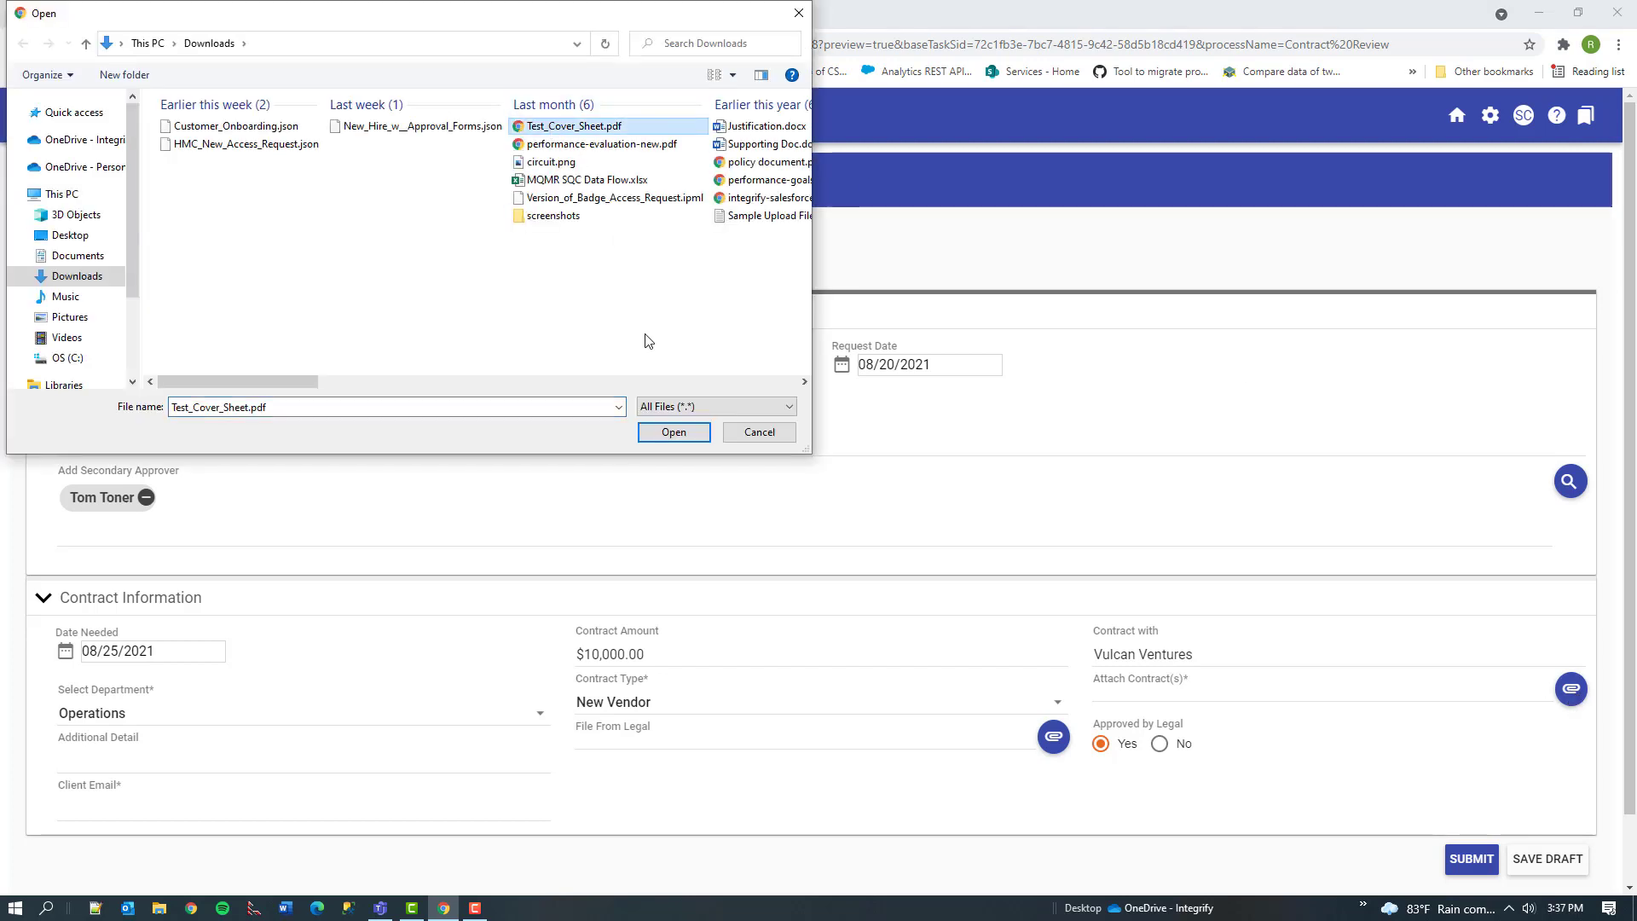
pyautogui.click(672, 432)
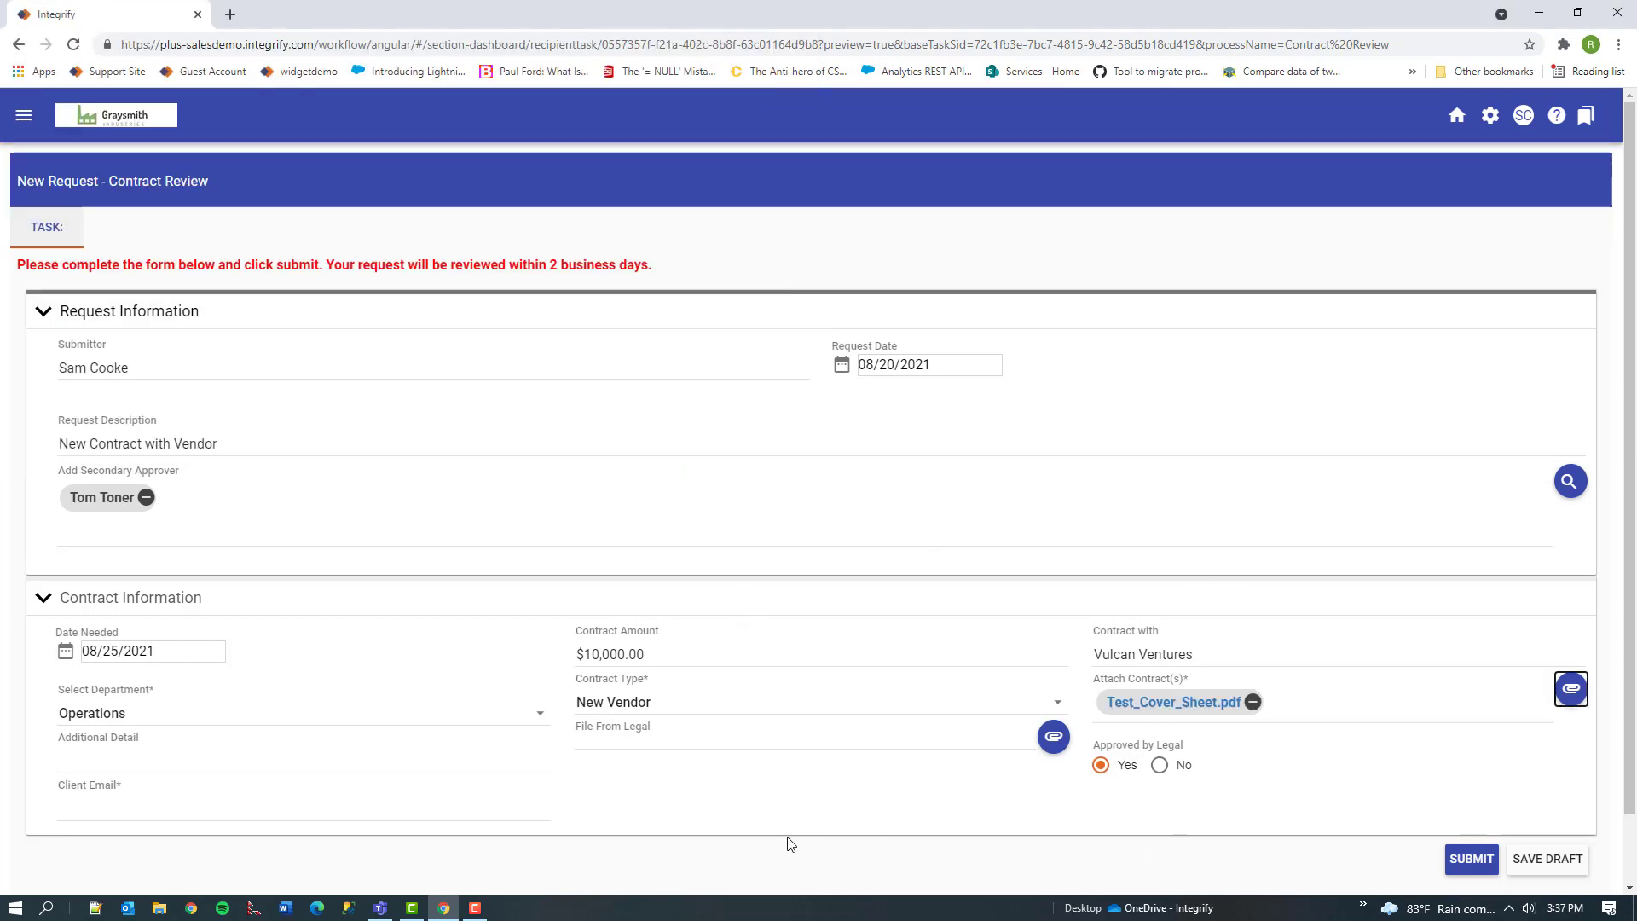
pyautogui.click(366, 805)
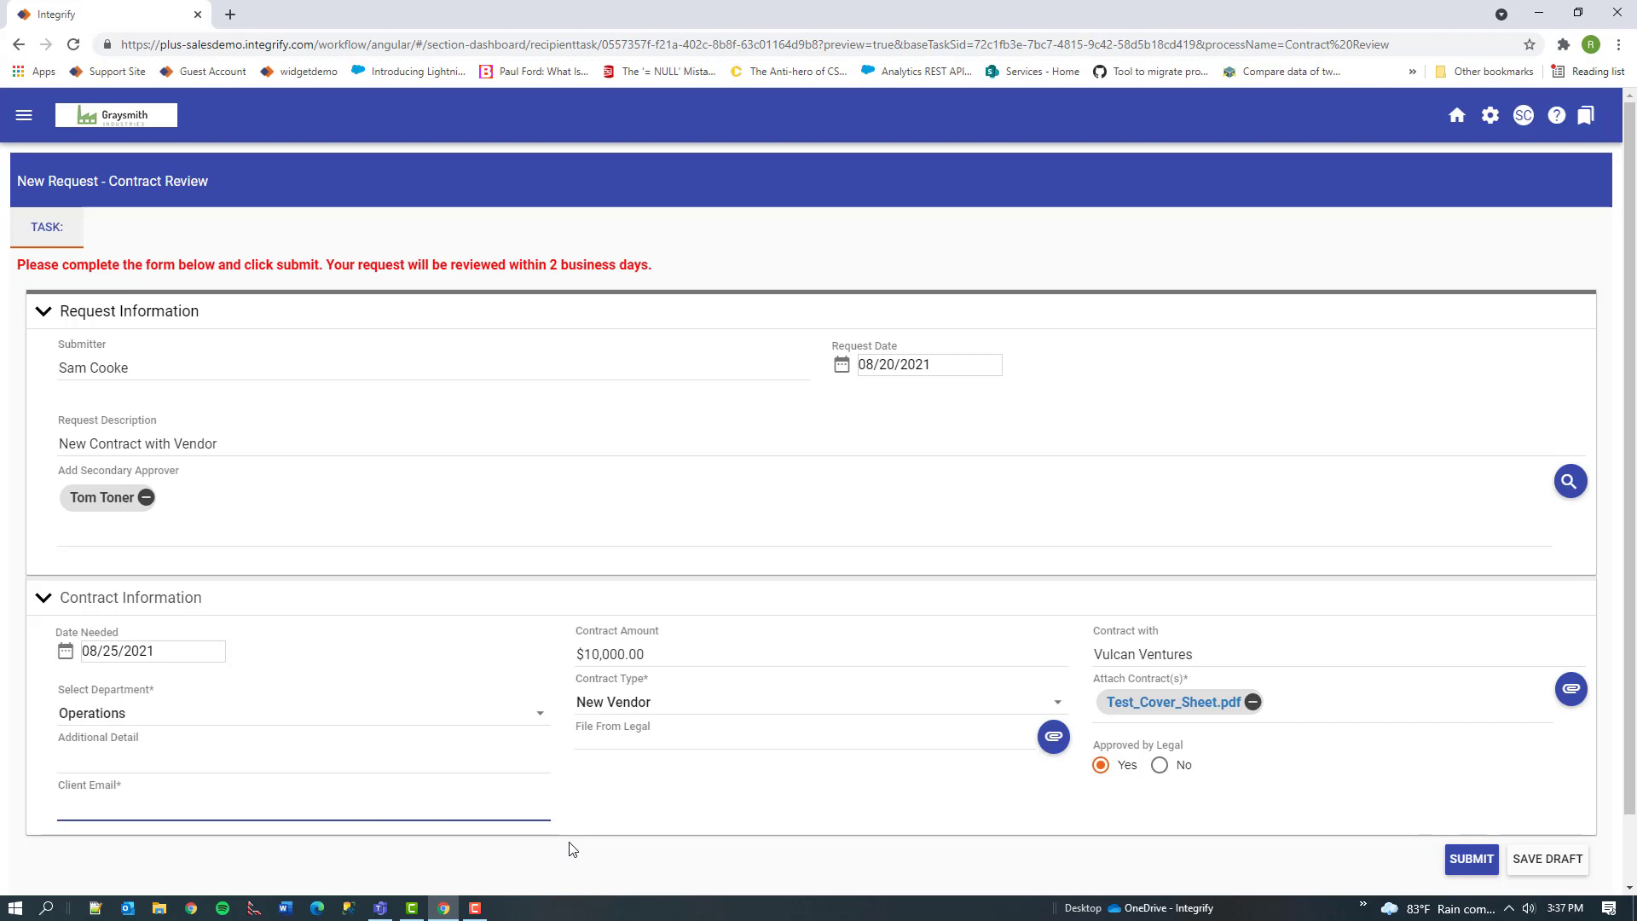
pyautogui.write('vv@mailinator.com')
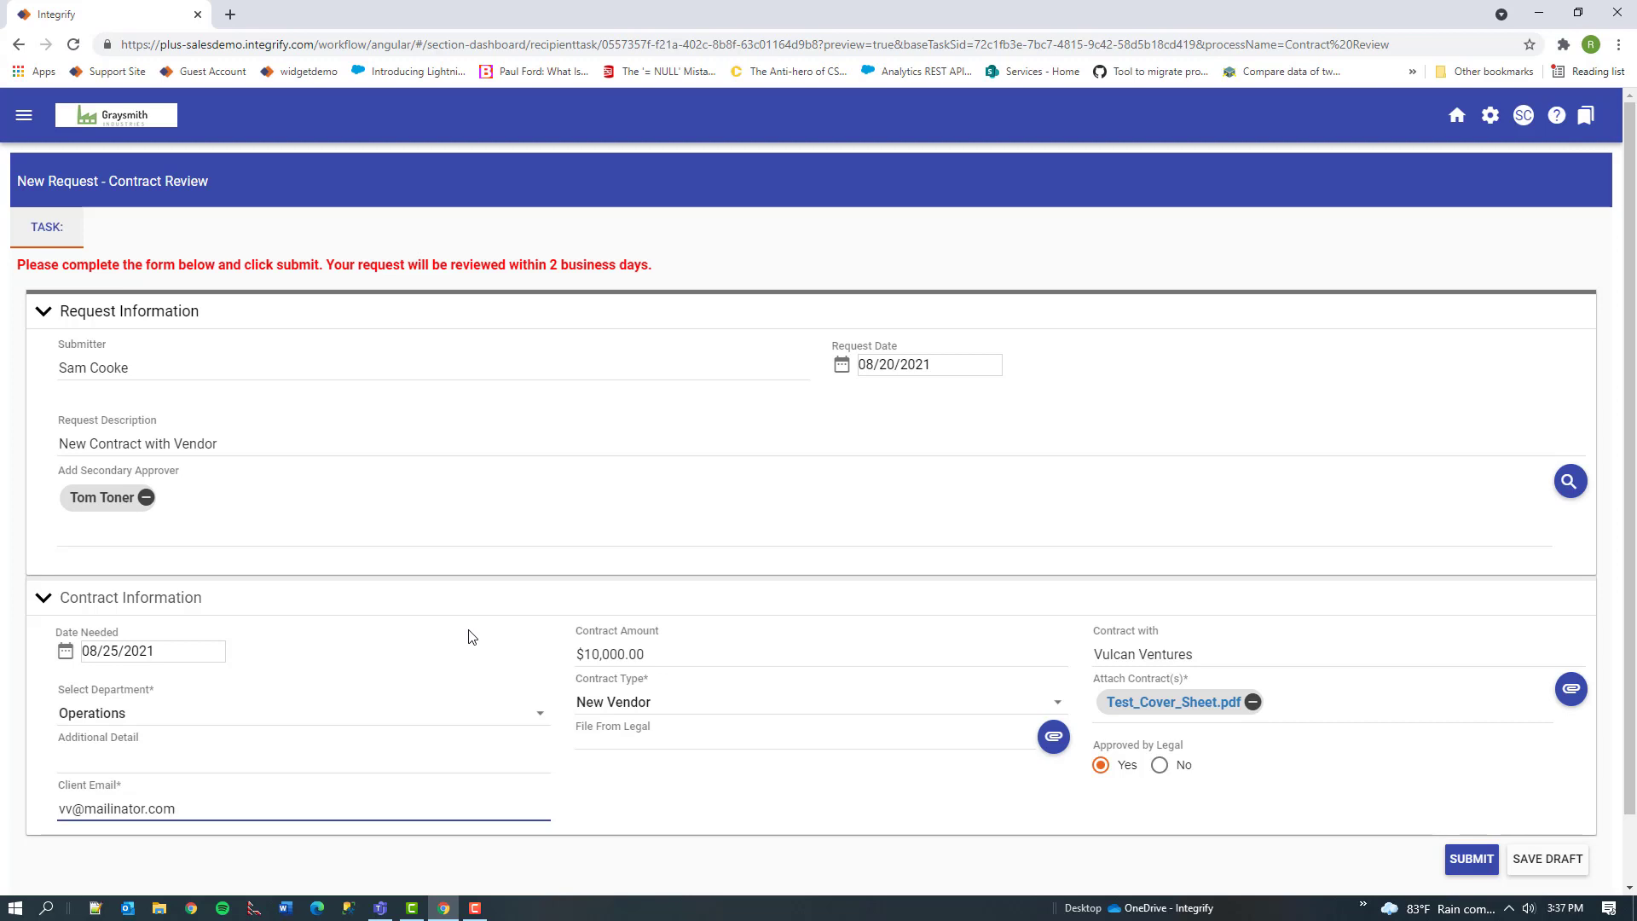
# Submit the contract review request and bring up the Legal Review decision options
pyautogui.click(1464, 861)
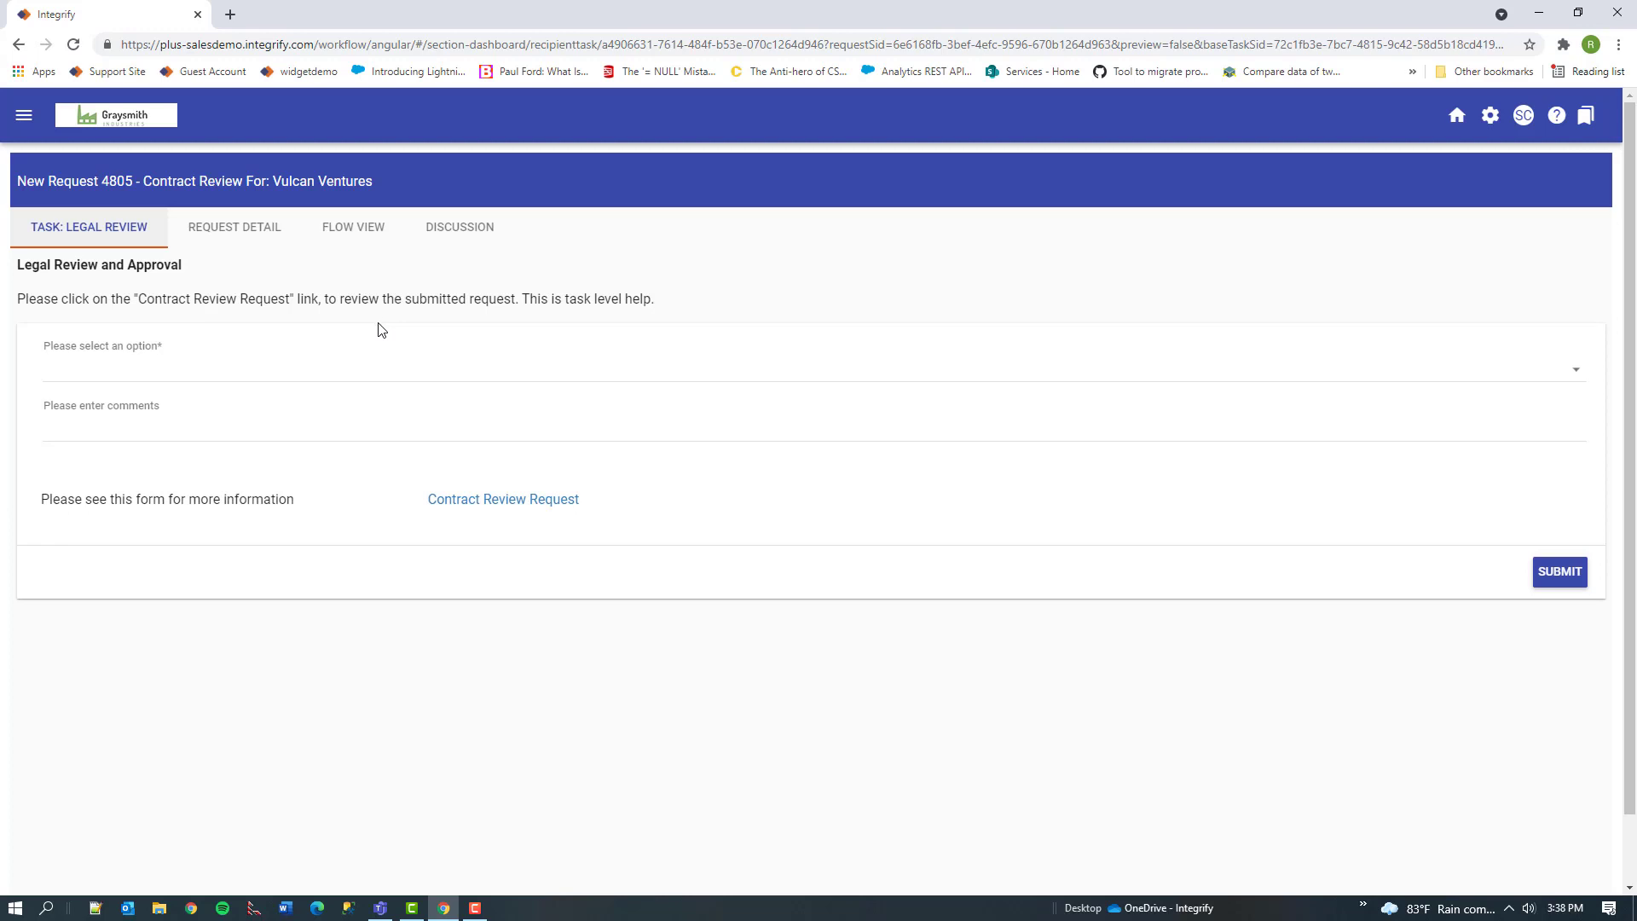
pyautogui.click(366, 369)
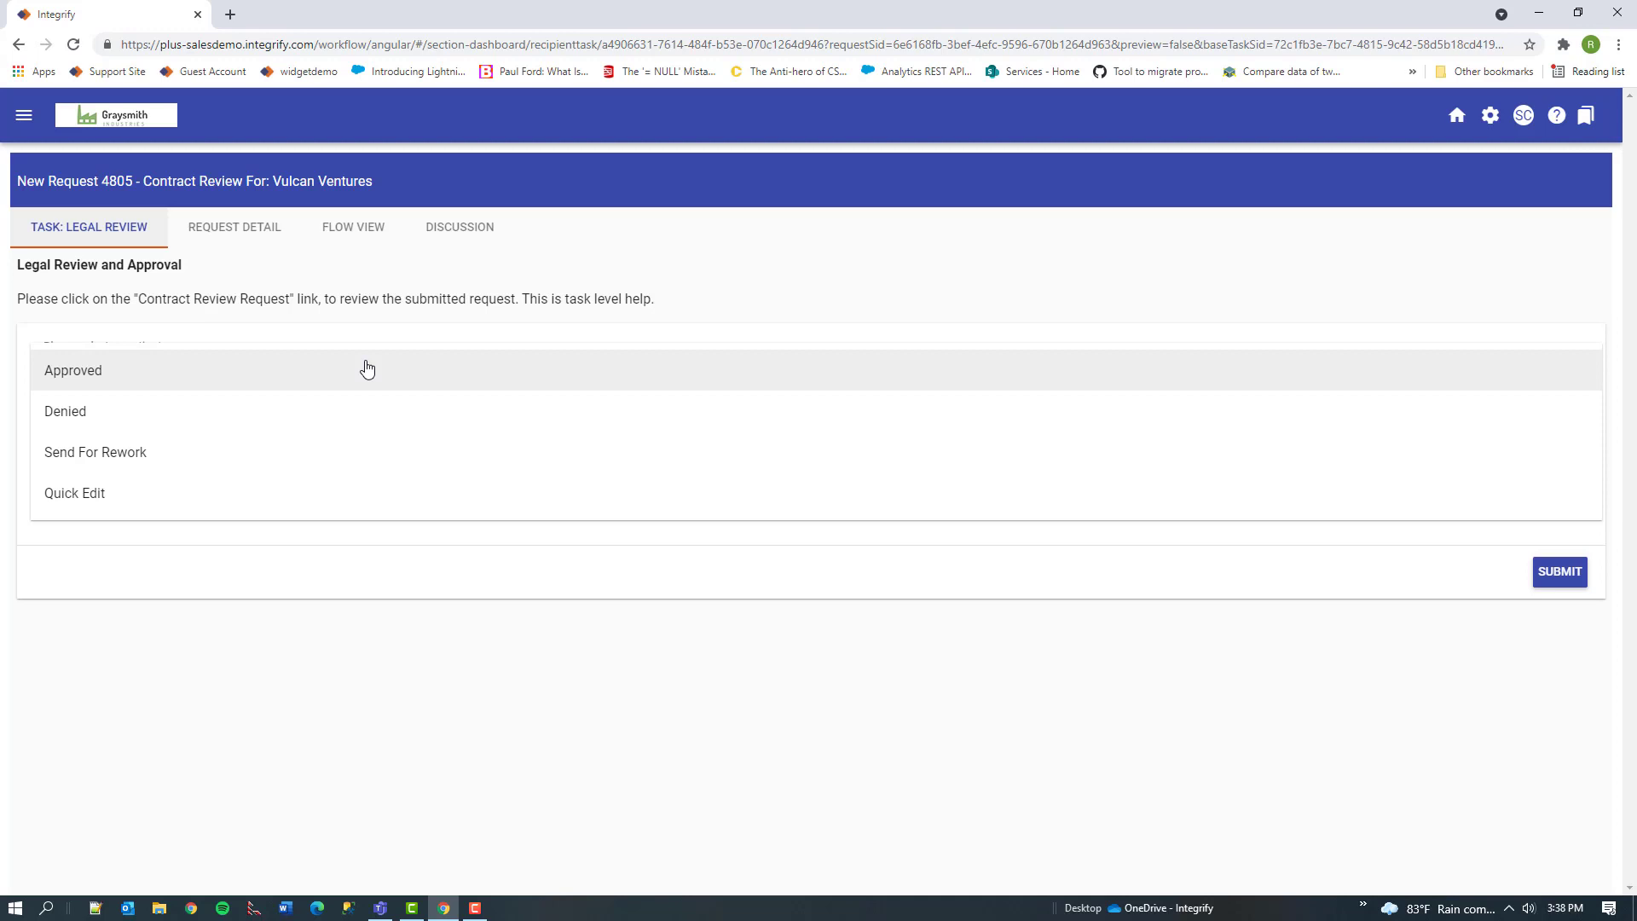
# Choose Send For Rework, then look over the submitted Contract Review Request form and close it
pyautogui.click(312, 472)
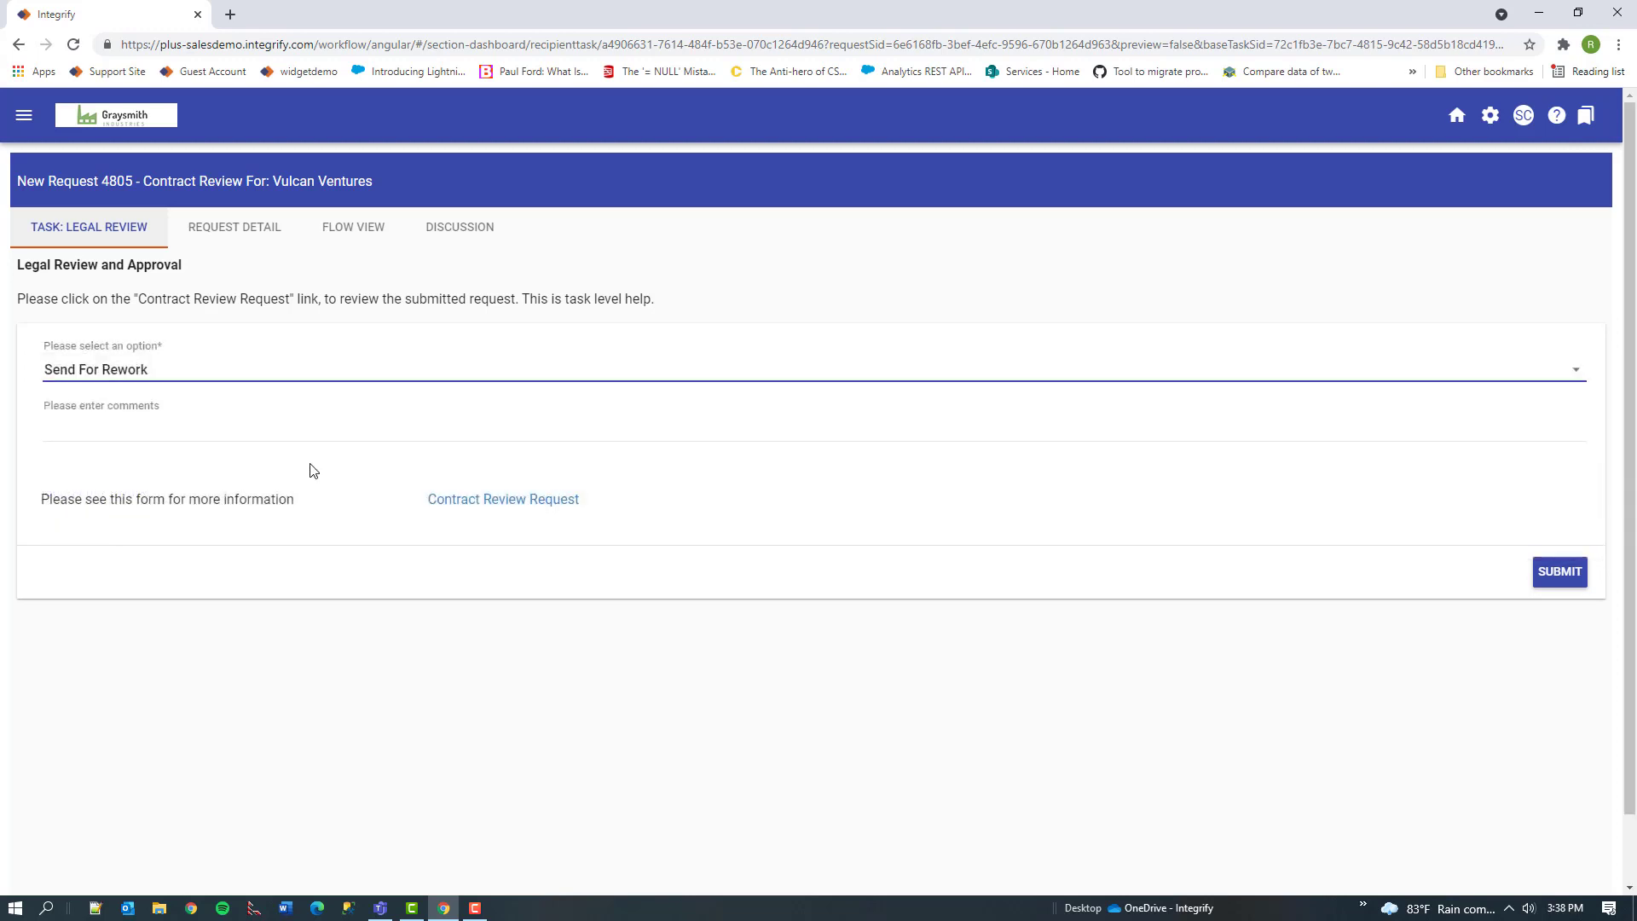
pyautogui.click(464, 503)
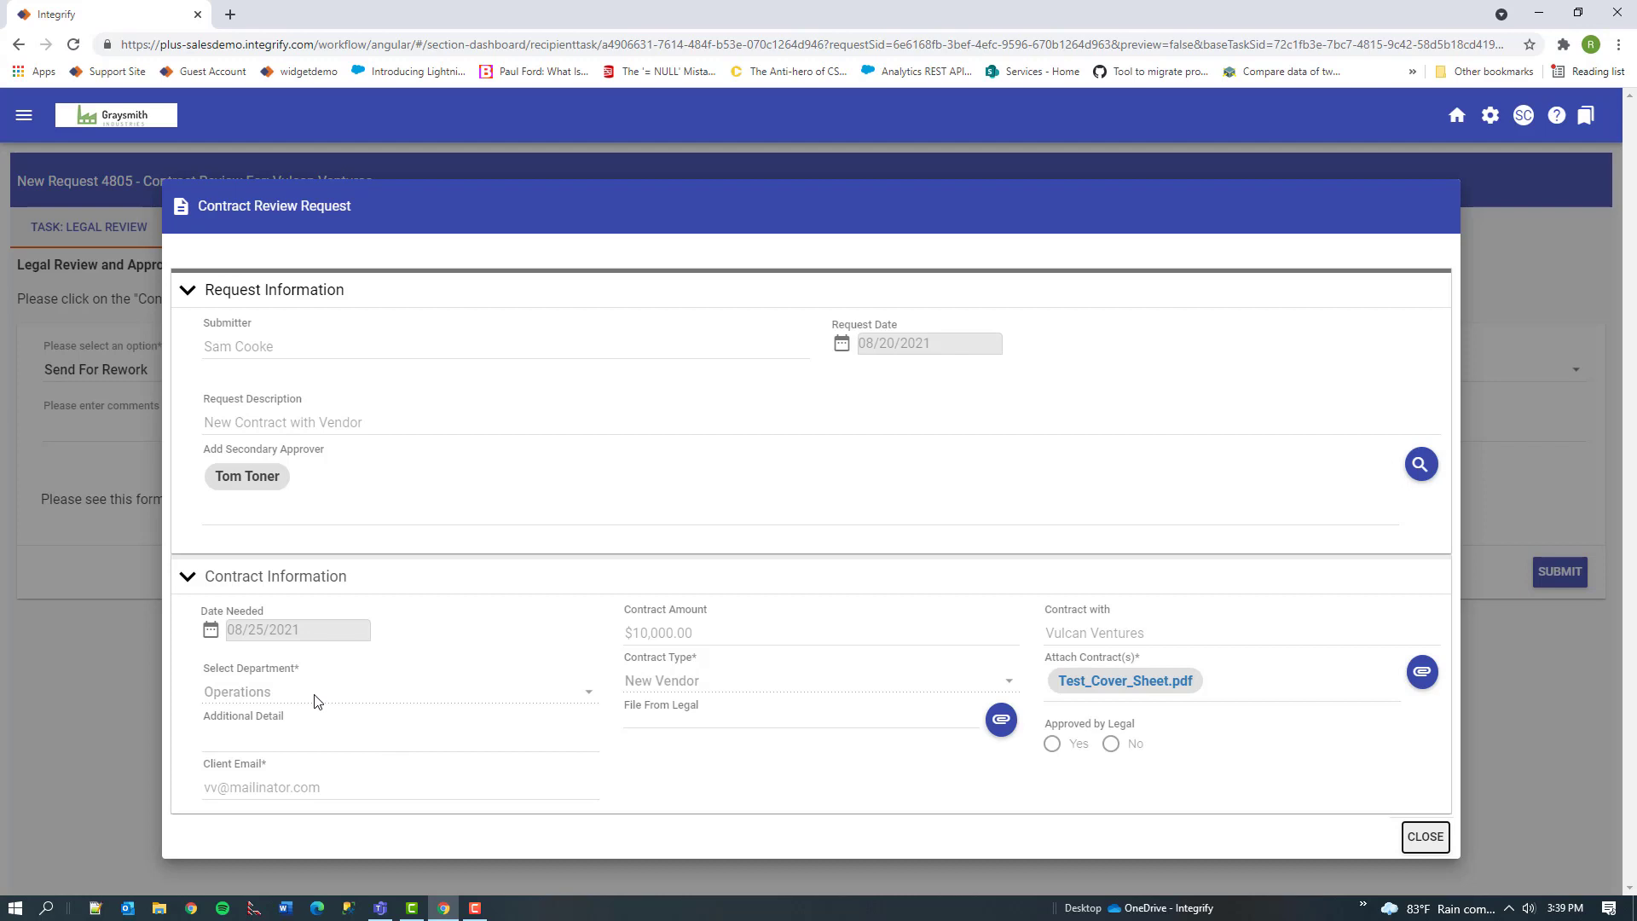
pyautogui.click(1425, 839)
# Submit the rework decision with the comment 'Please change department listed'
pyautogui.click(348, 422)
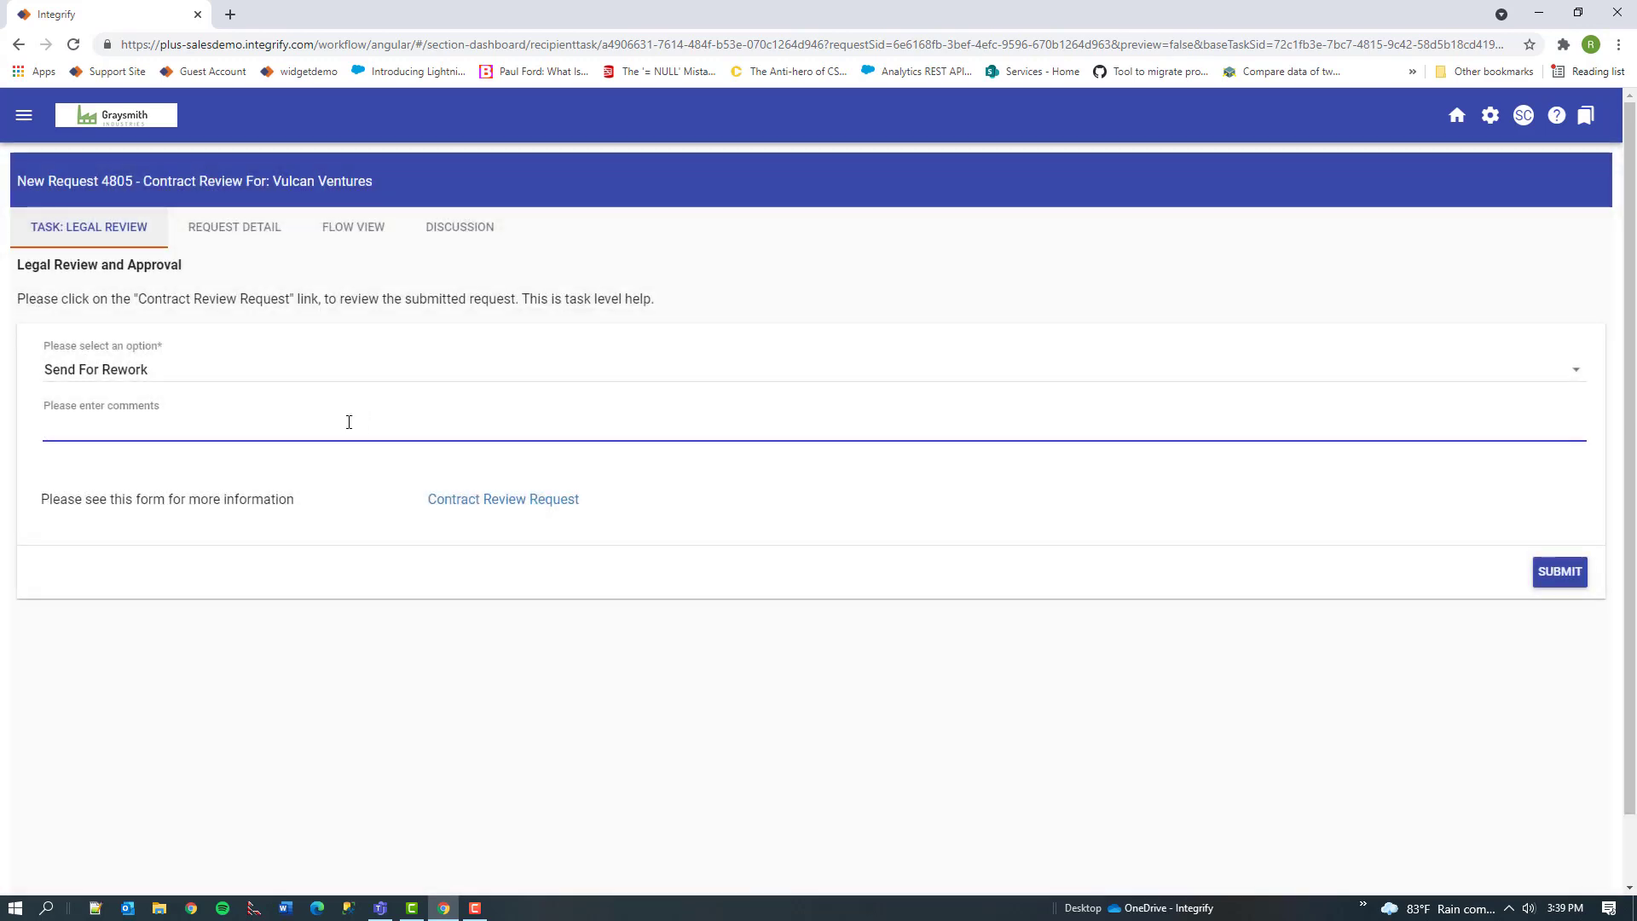
pyautogui.write('Please change department listed')
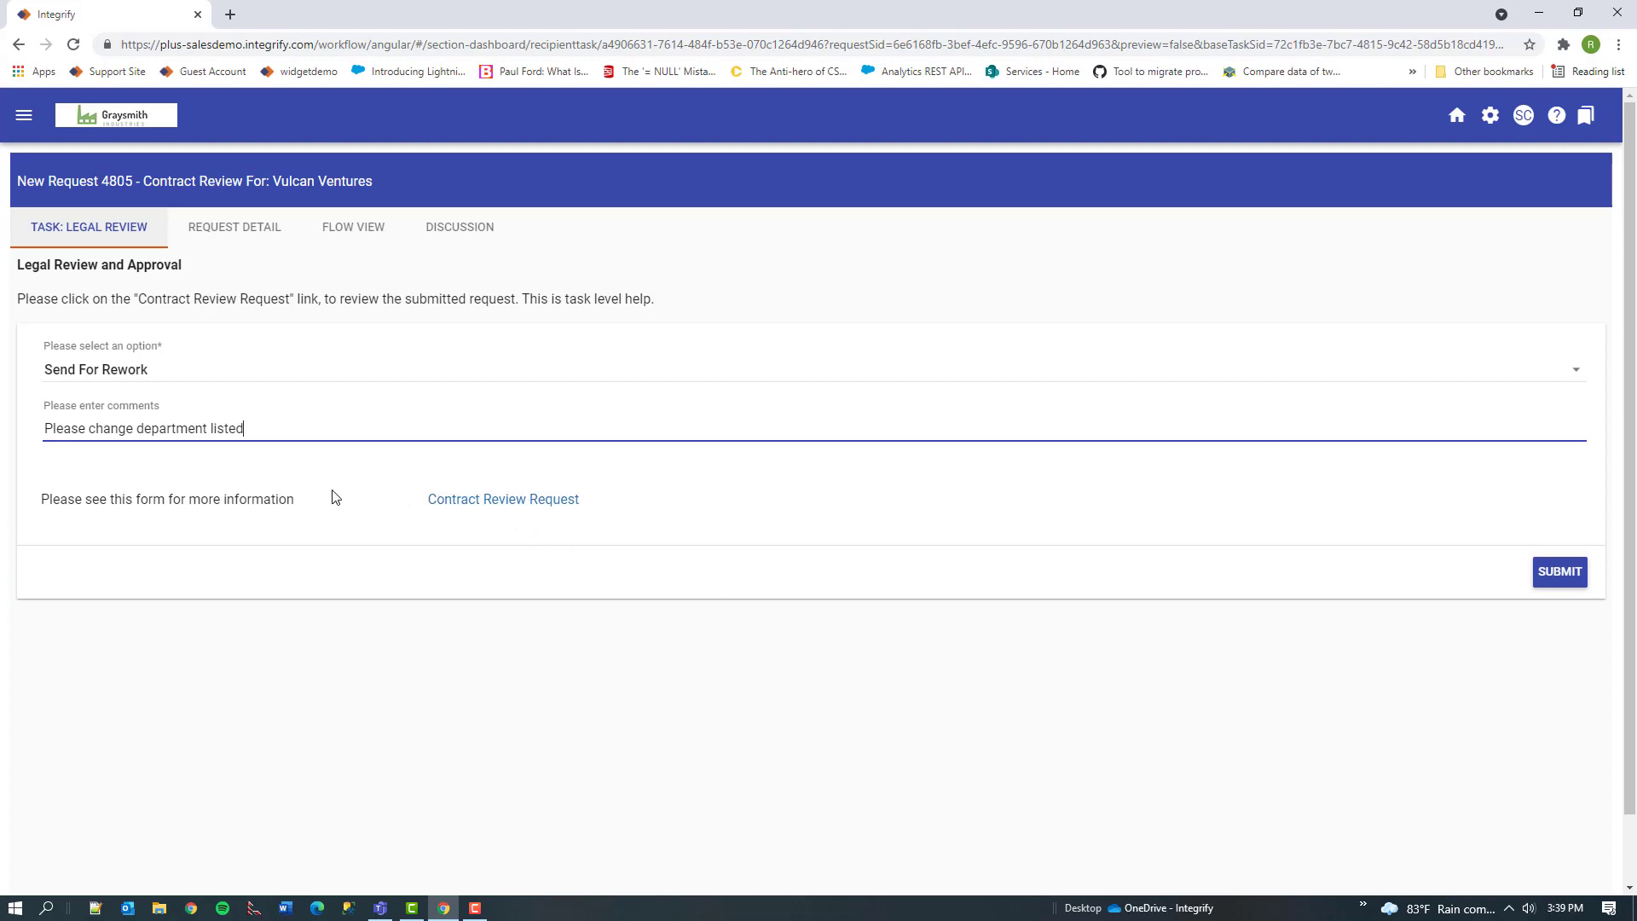
pyautogui.click(1545, 577)
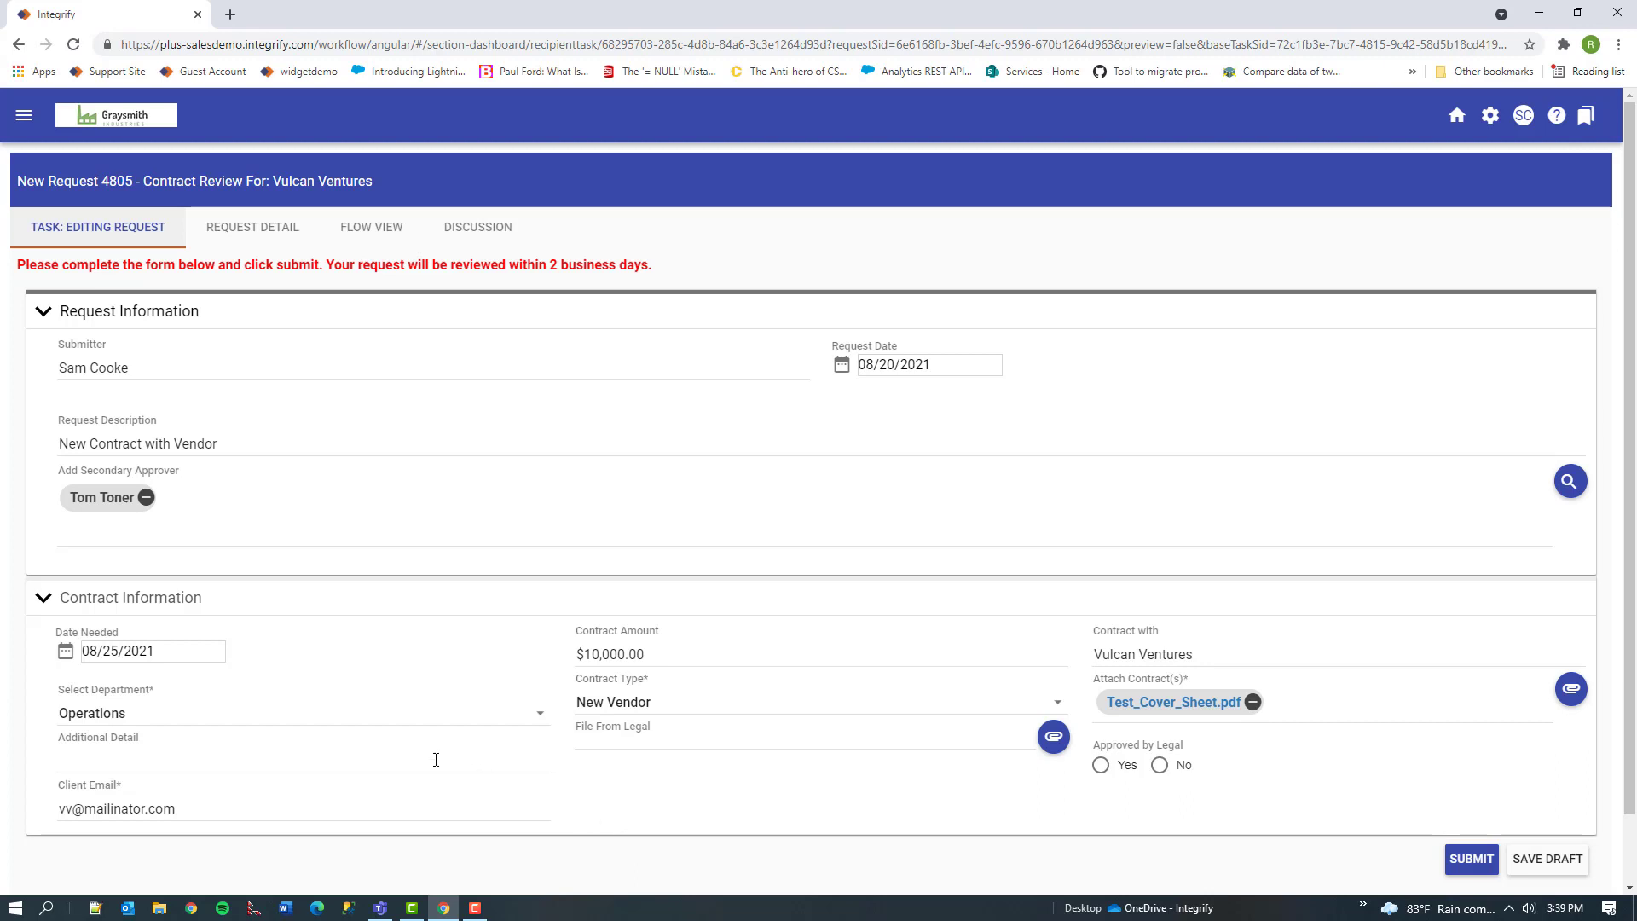
# Change the department to Sales, add 'More details' as Additional Detail, and resubmit the request
pyautogui.click(158, 711)
pyautogui.click(111, 672)
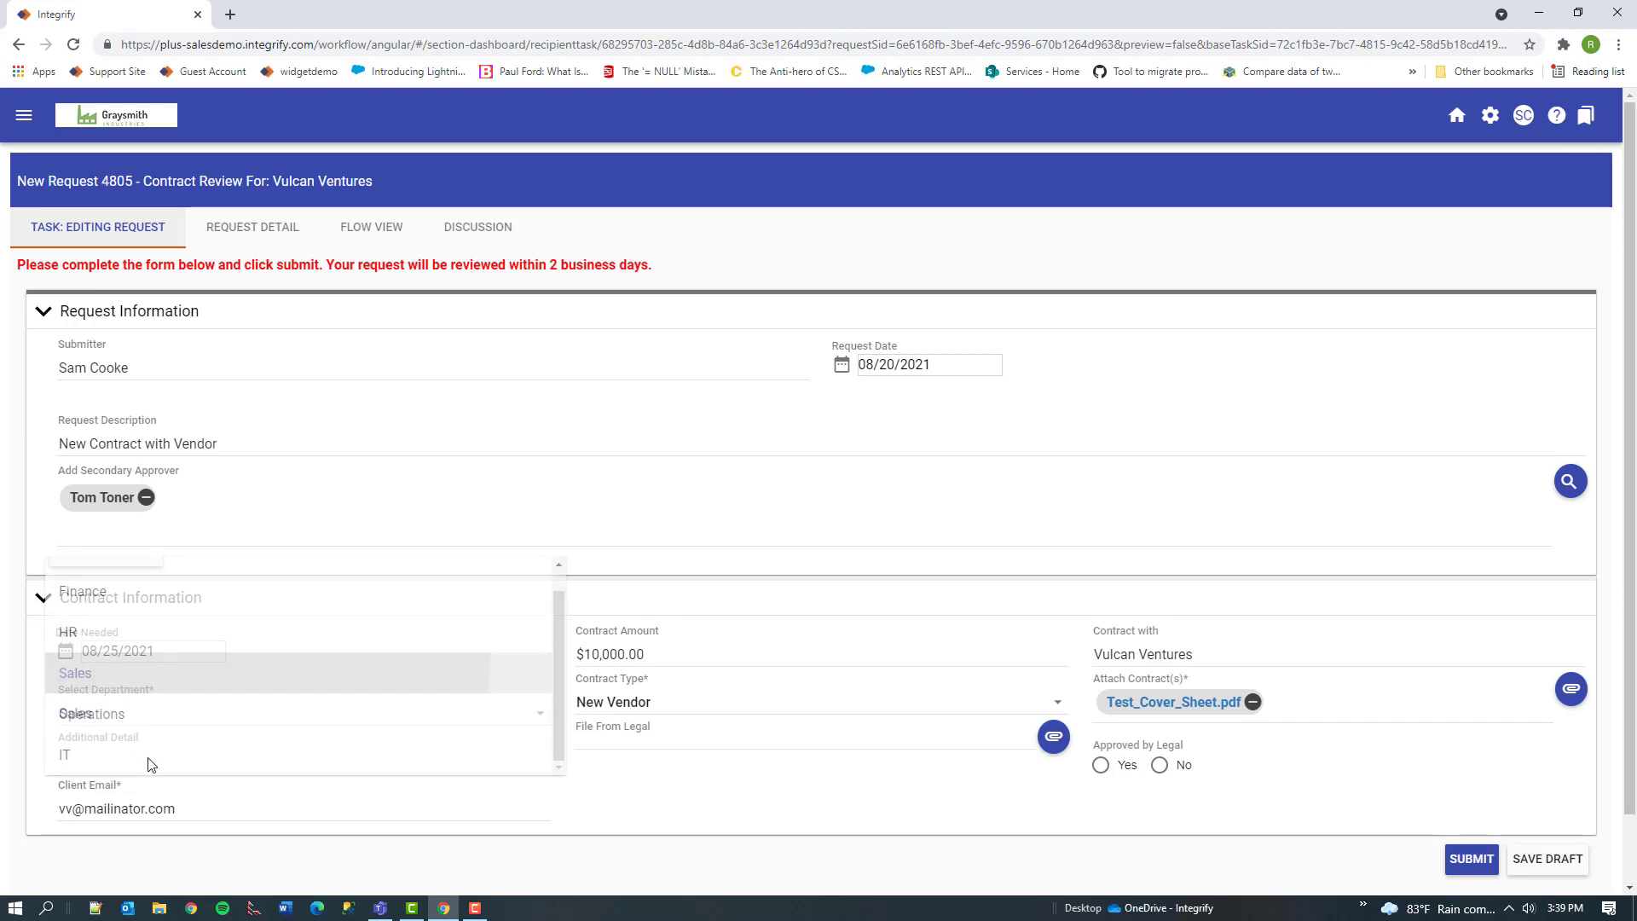
pyautogui.click(149, 757)
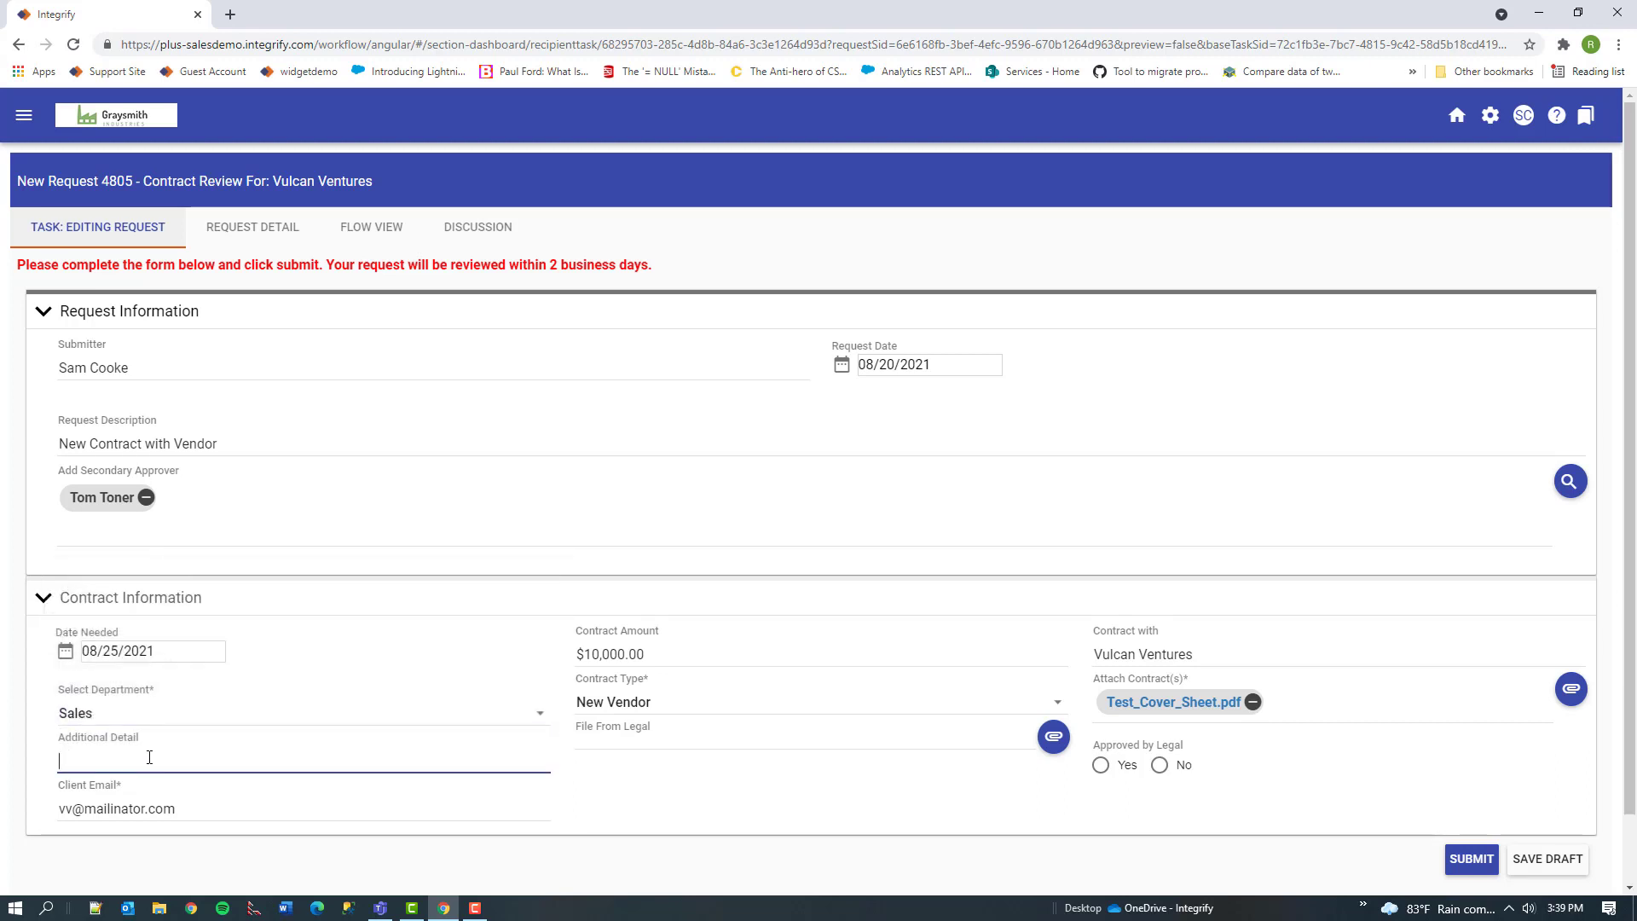
pyautogui.write('More details')
pyautogui.click(1487, 860)
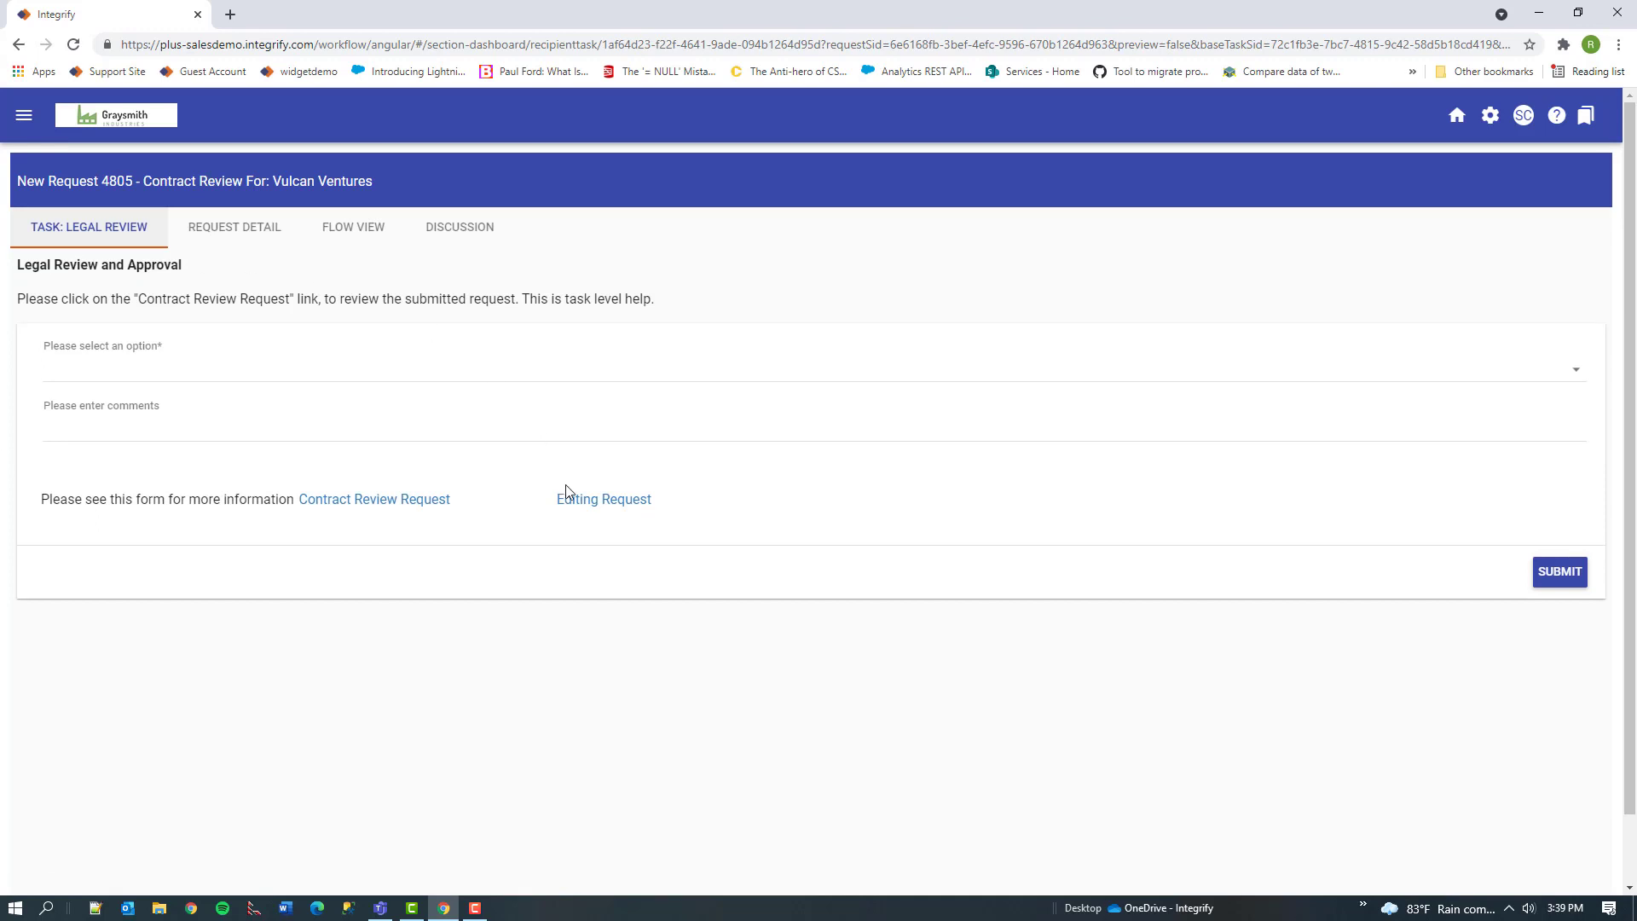
# Preview the reworked Editing Request form, then bring up the review notification email in Outlook
pyautogui.click(609, 500)
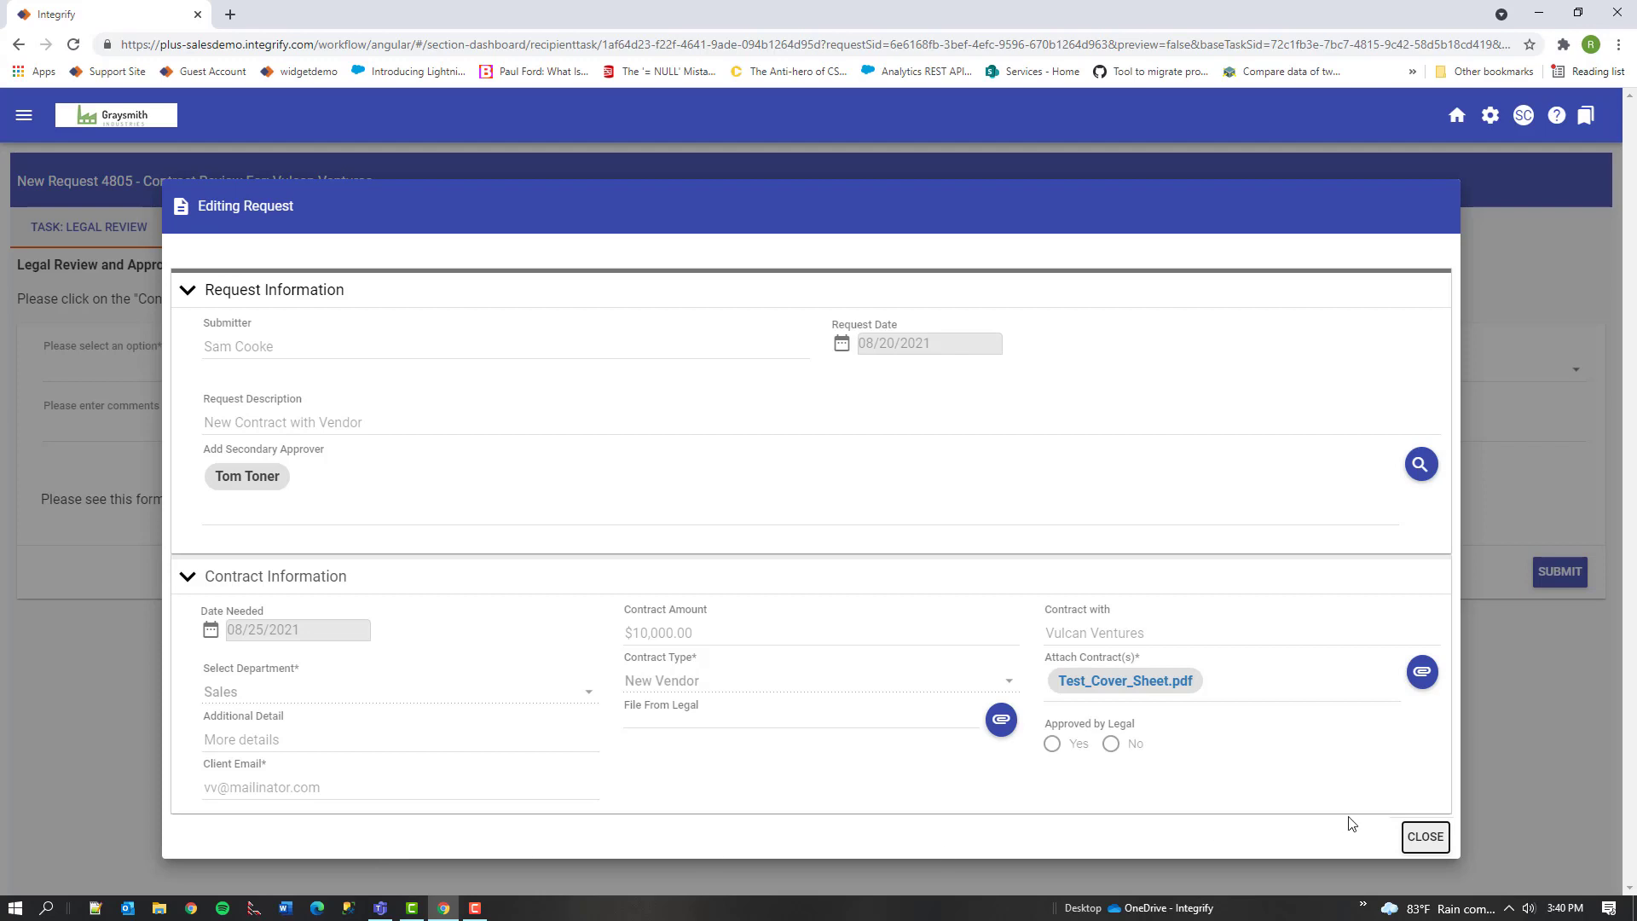
pyautogui.click(1416, 844)
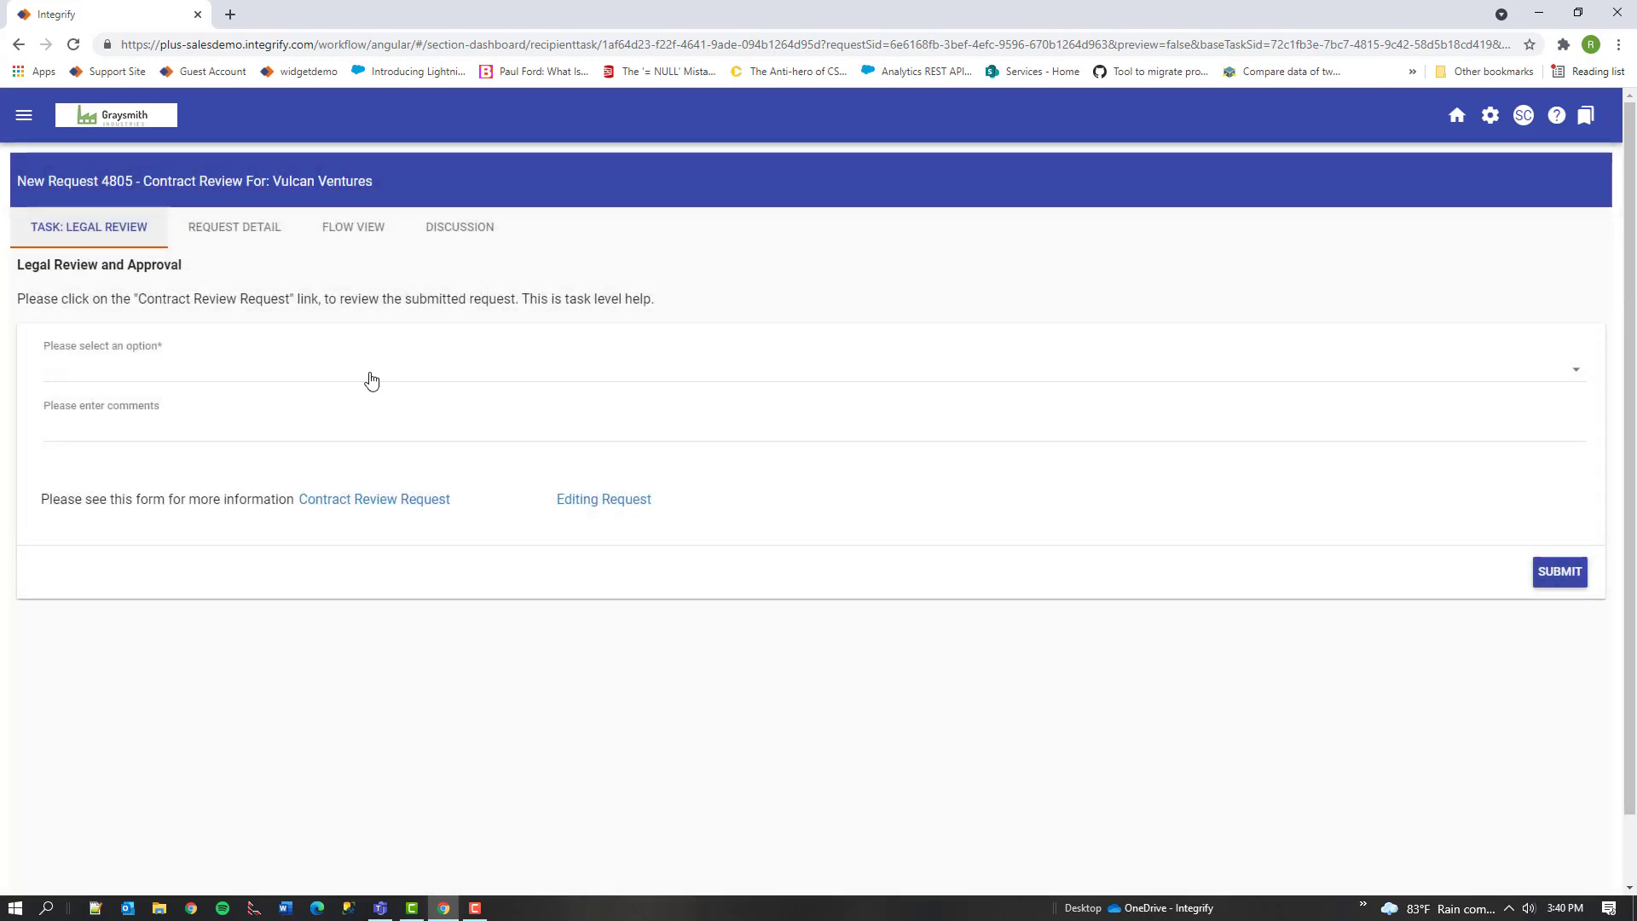
pyautogui.click(371, 379)
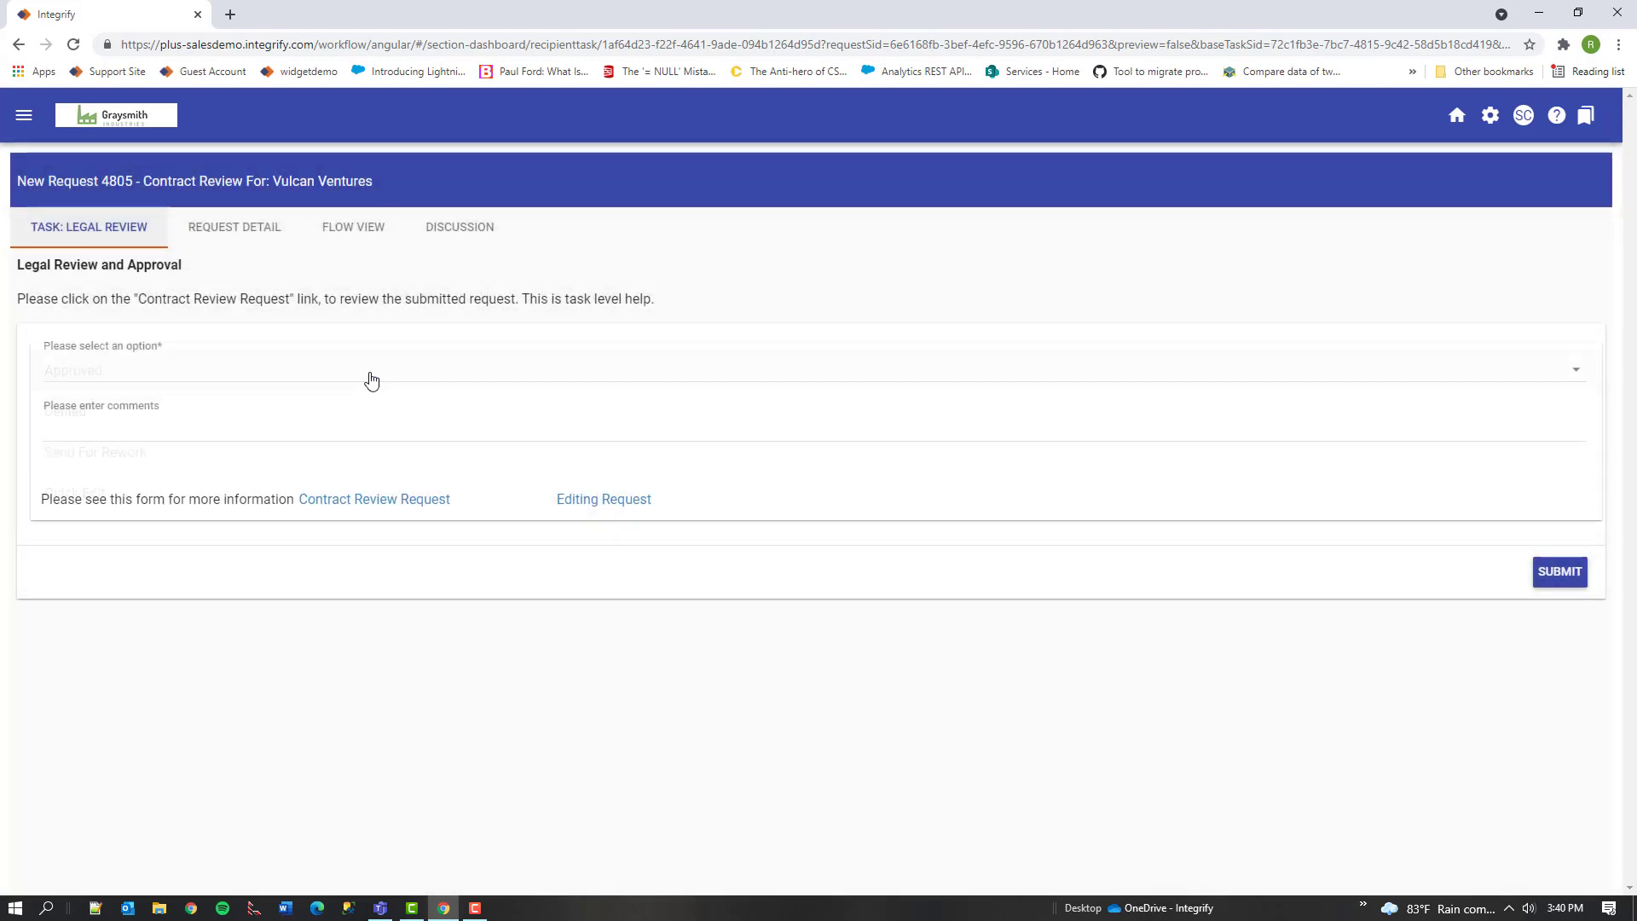
pyautogui.click(130, 913)
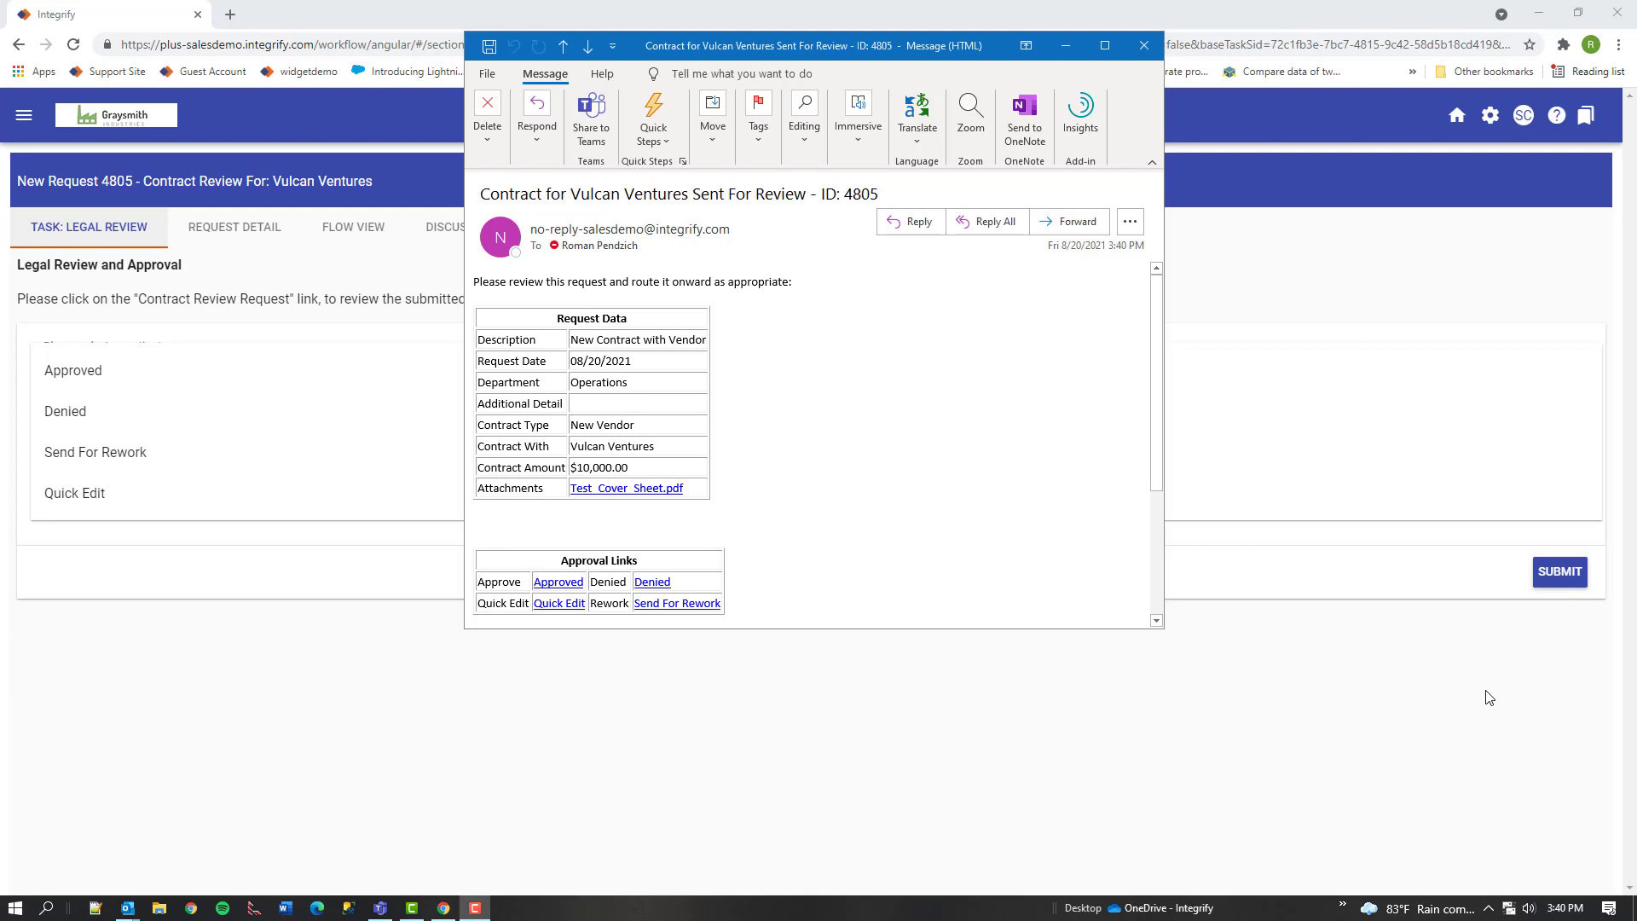
pyautogui.click(893, 188)
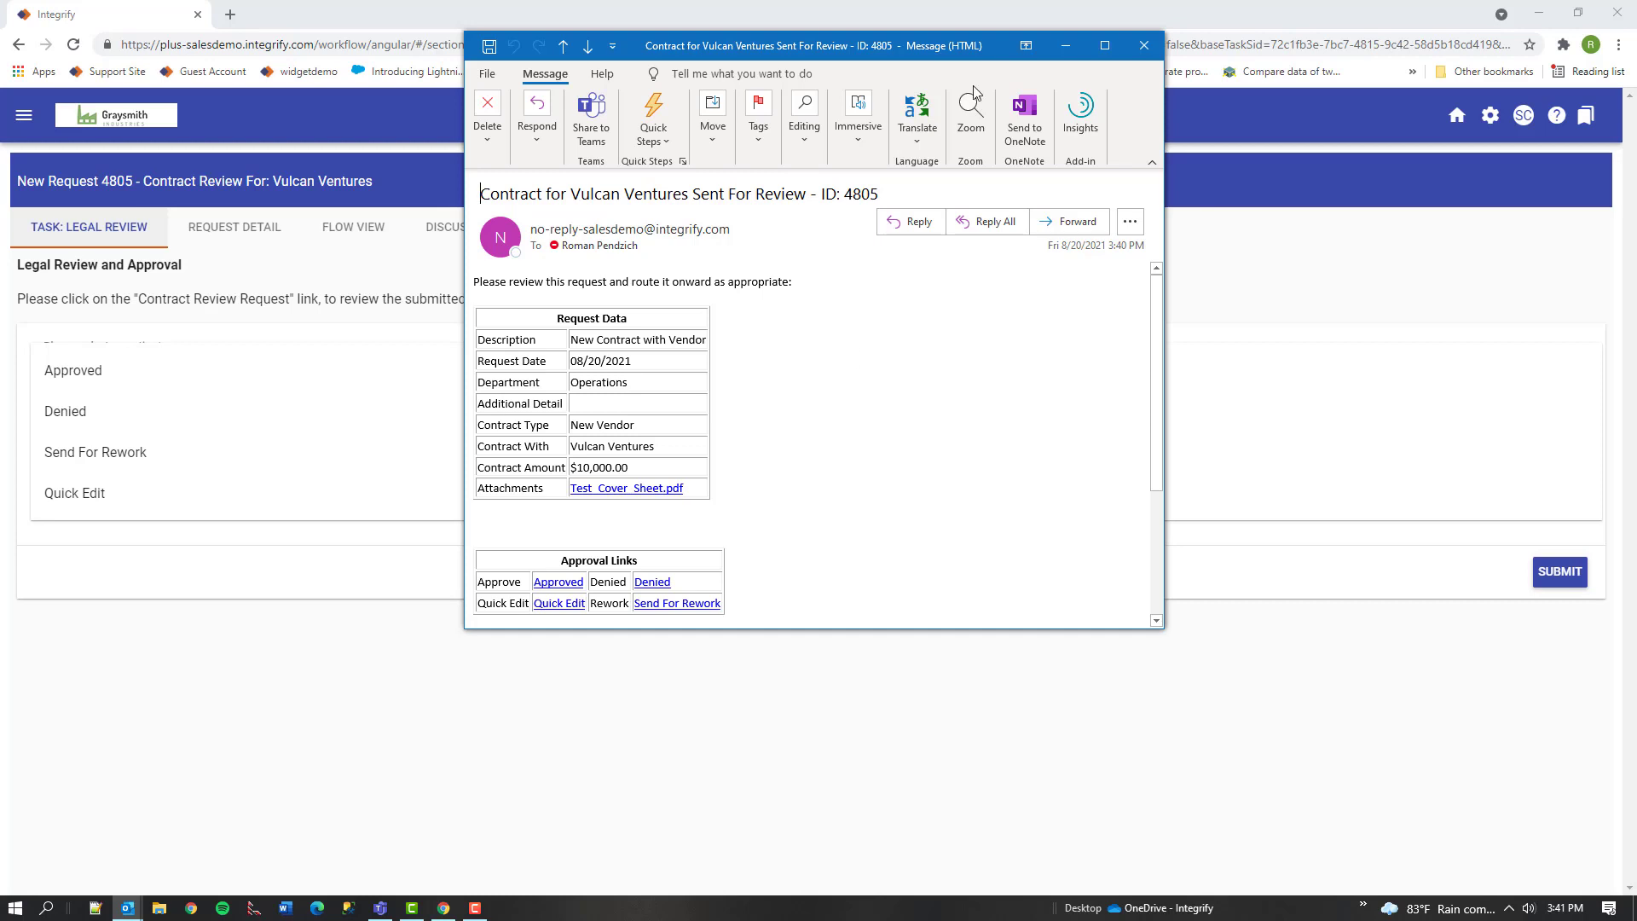
# Back on the Legal Review task, choose Approved and enter the comment 'Looks good'
pyautogui.click(1065, 43)
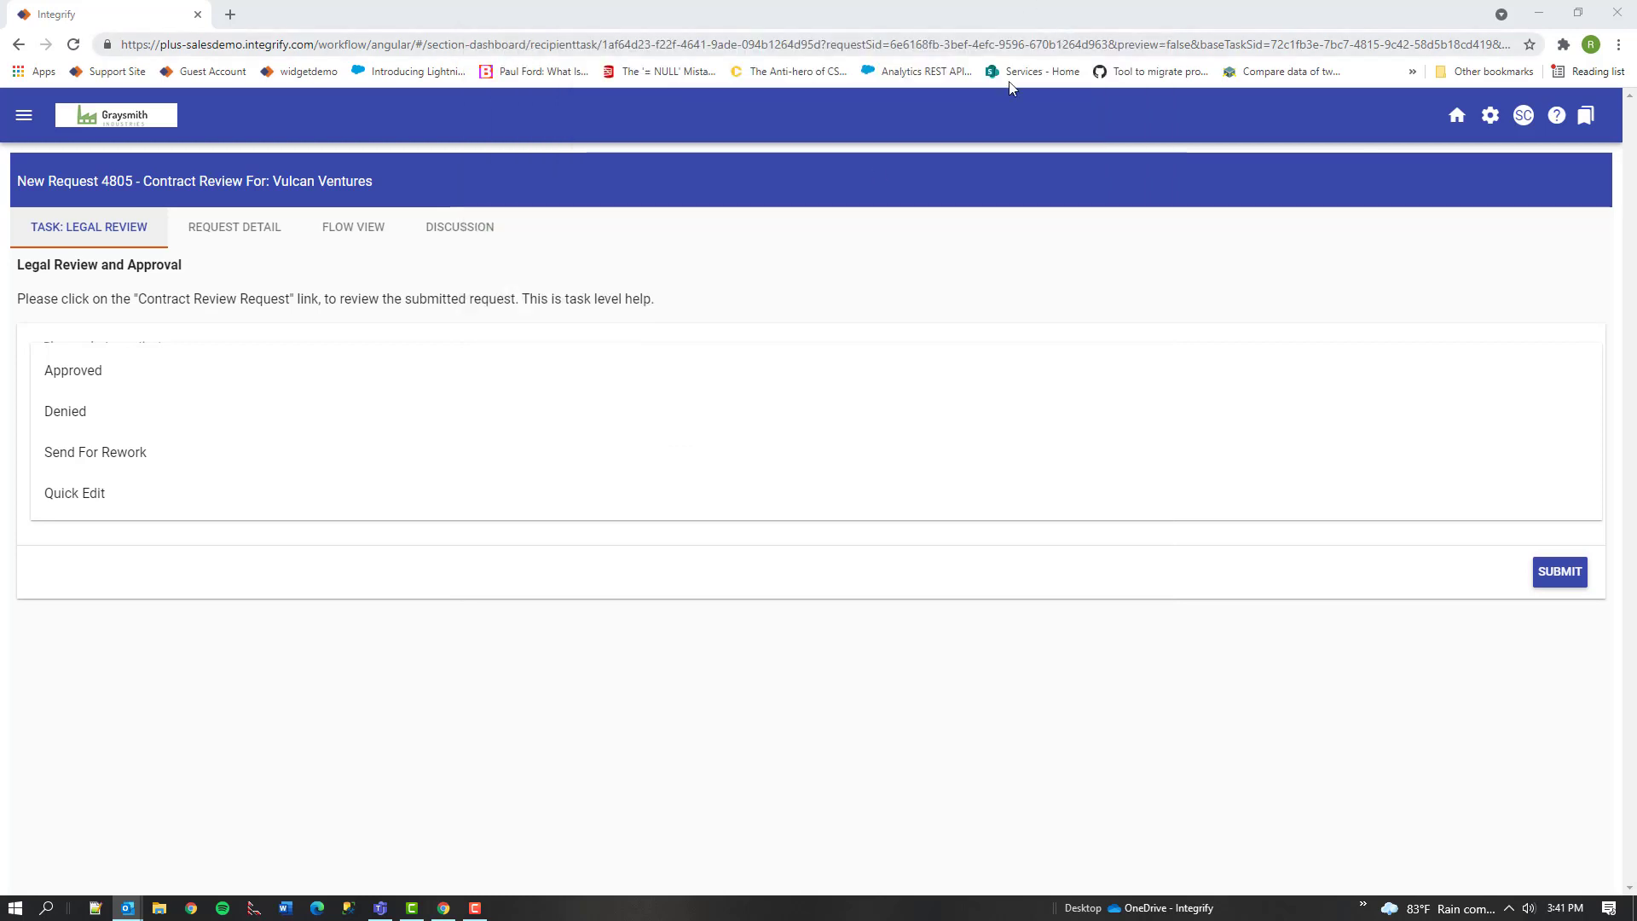
pyautogui.click(310, 336)
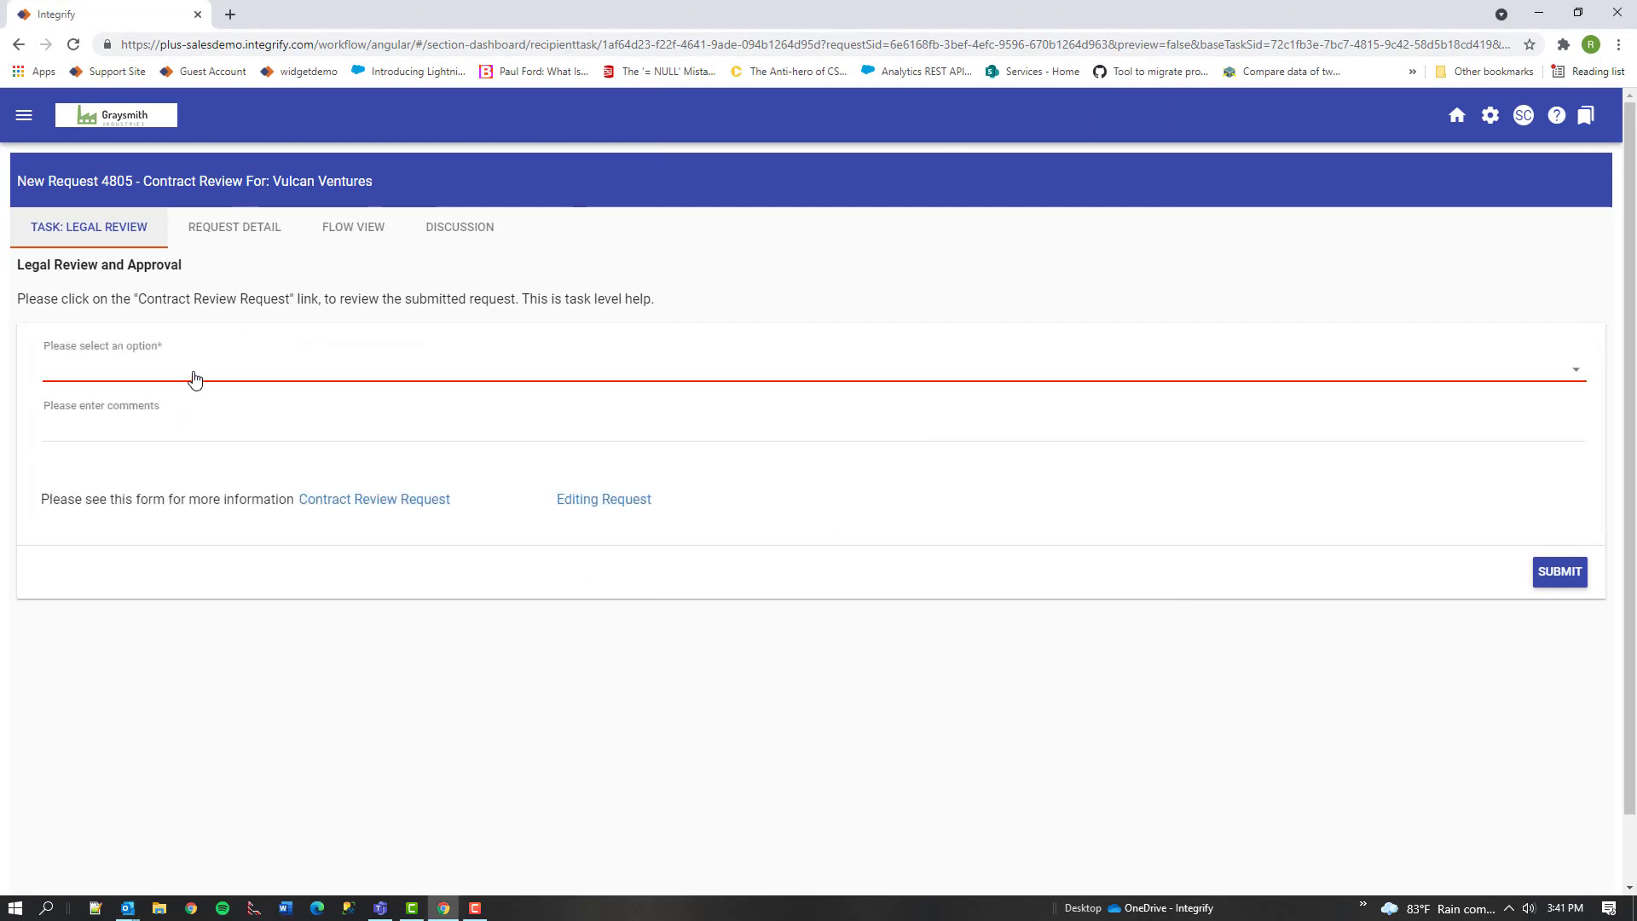
pyautogui.click(193, 375)
pyautogui.click(195, 377)
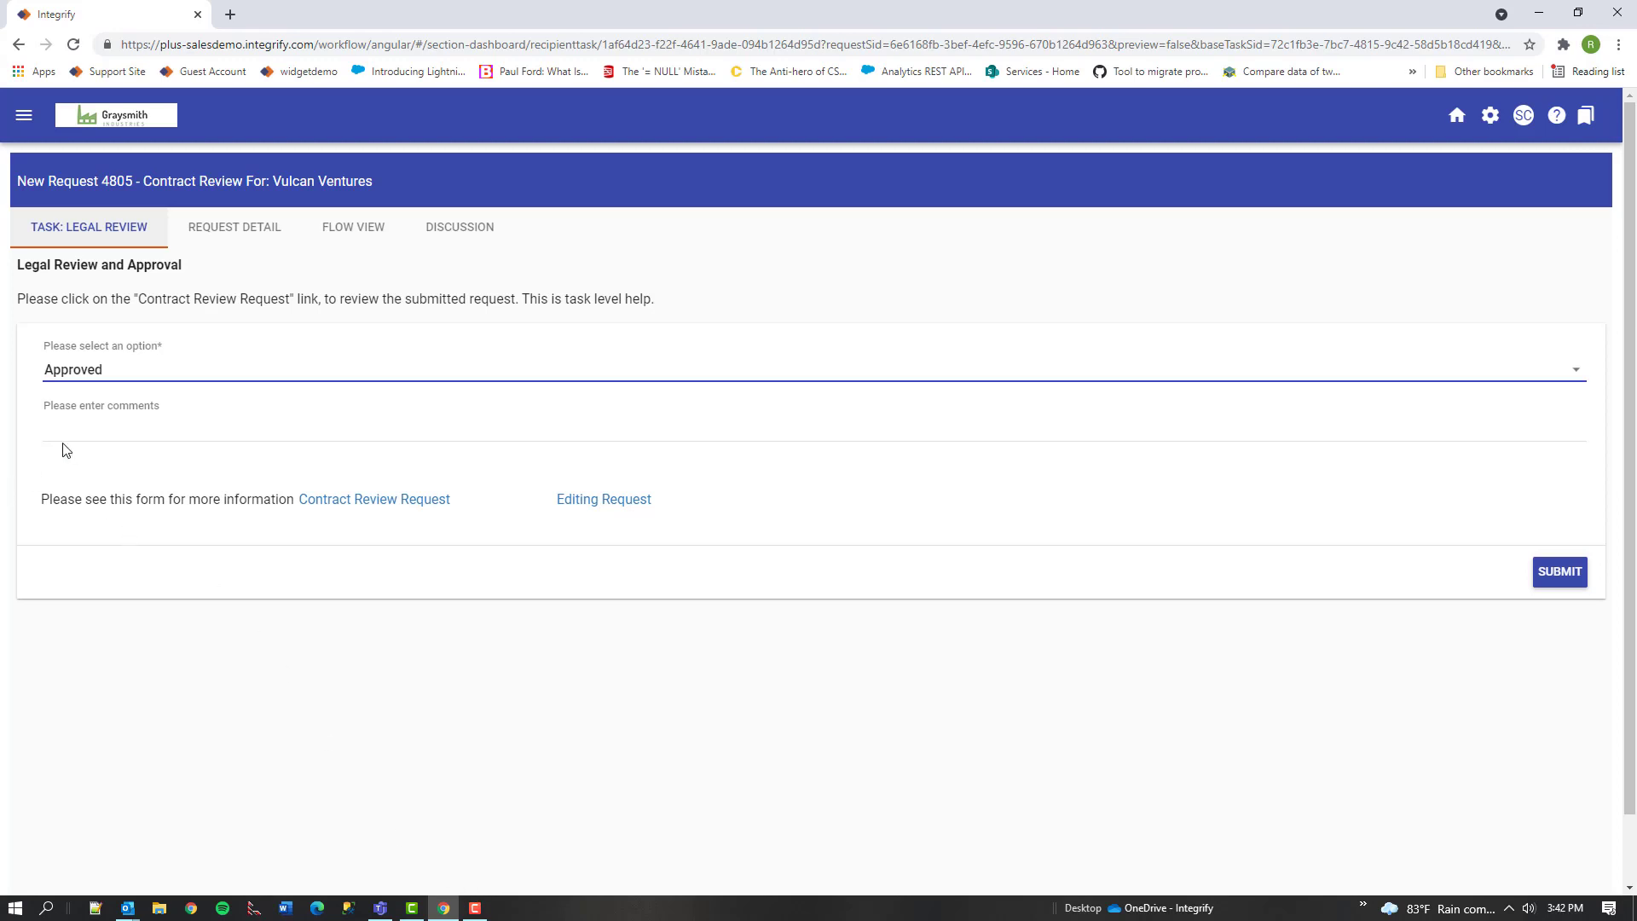
pyautogui.click(98, 424)
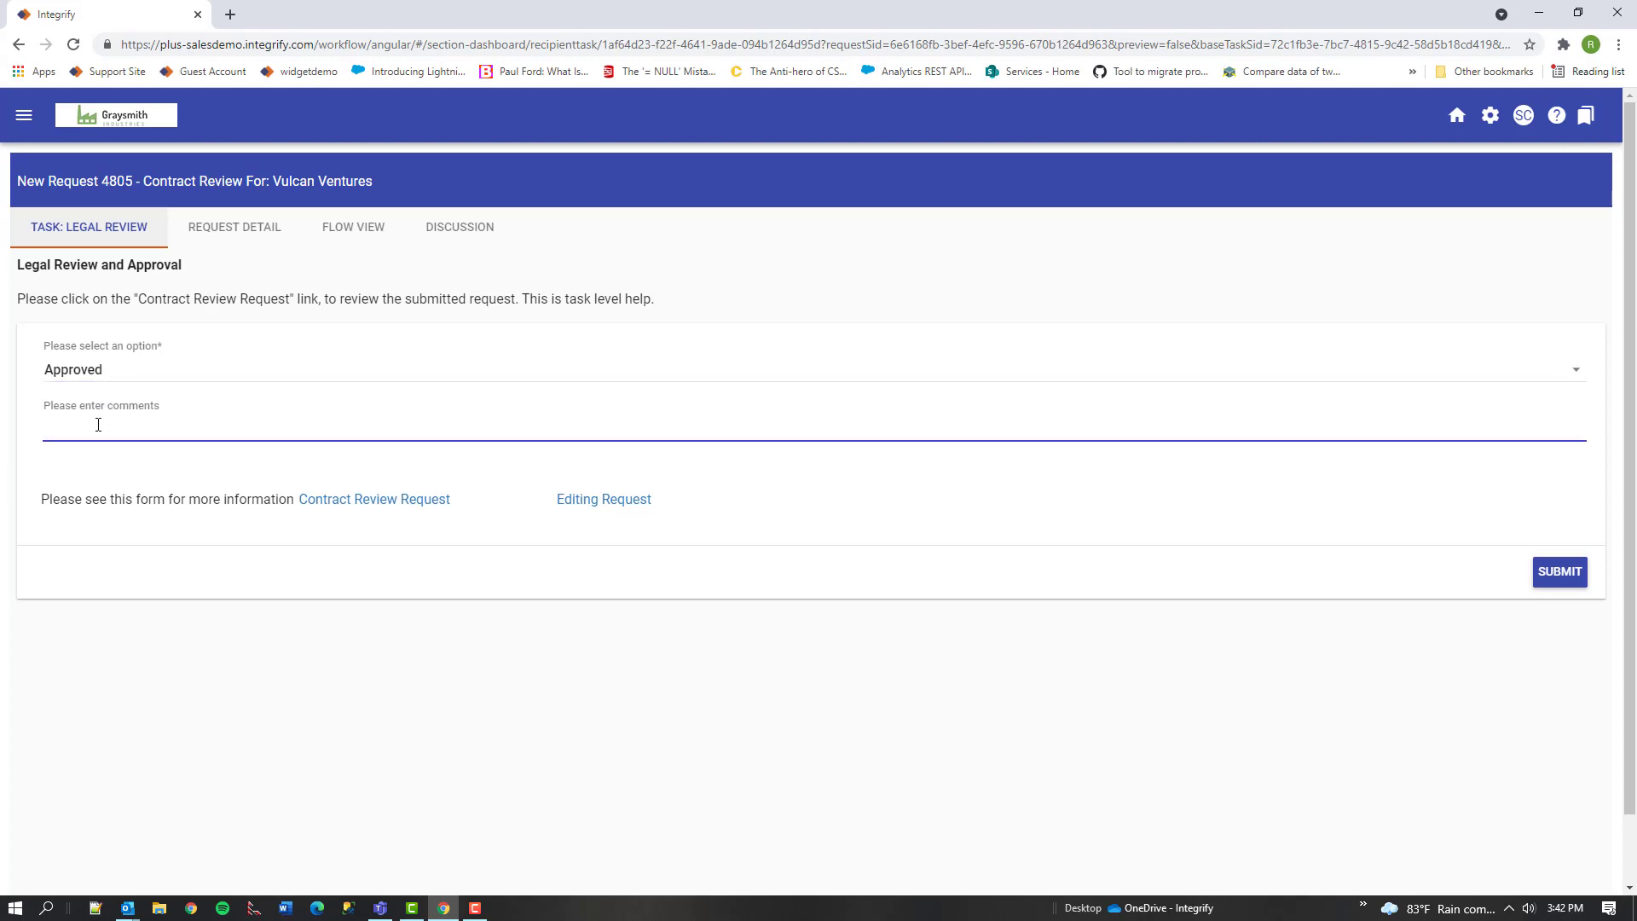
pyautogui.write('Looks good')
# Submit the Legal Review approval, scroll through the Flow View diagram, then return to Departmental Approval
pyautogui.click(1548, 574)
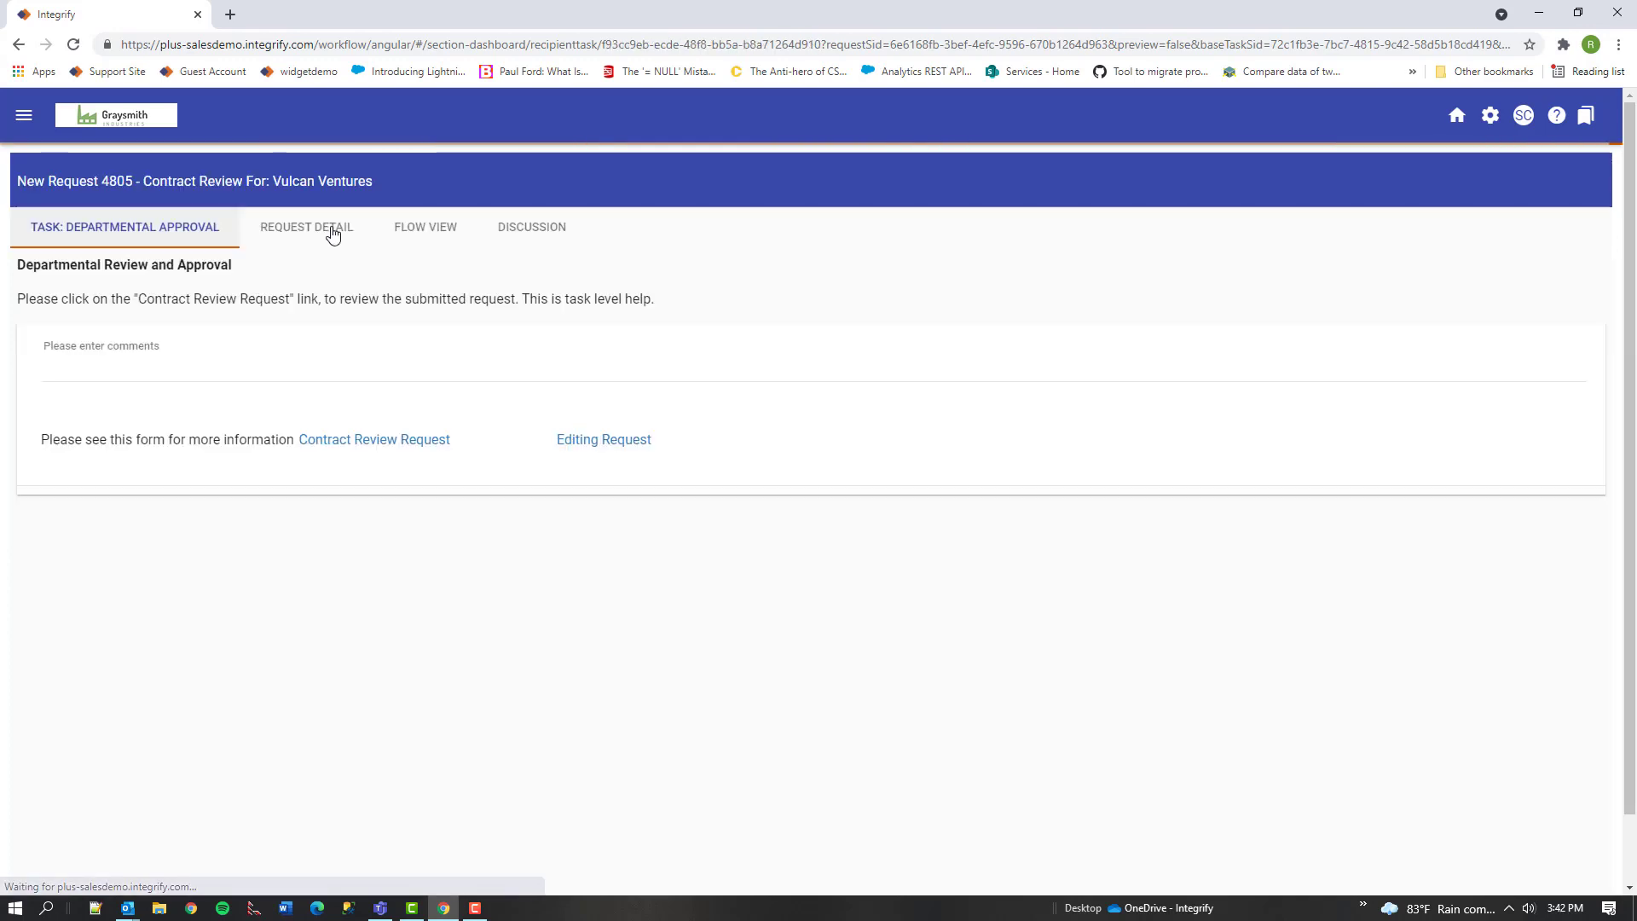
pyautogui.click(417, 230)
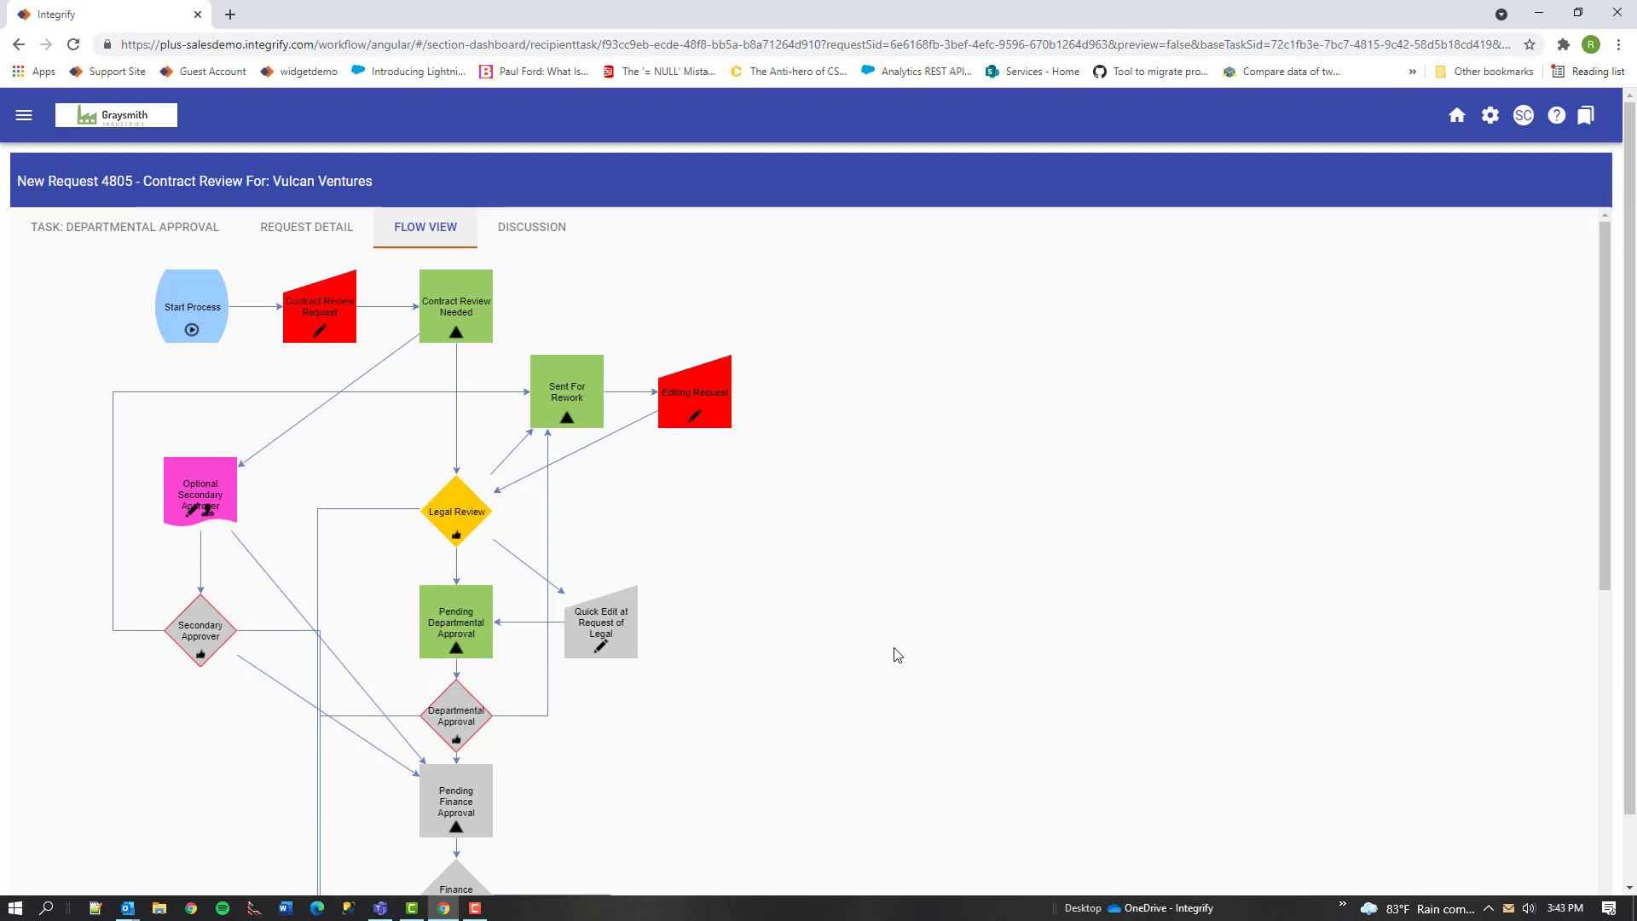
pyautogui.scroll(-6, 893, 654)
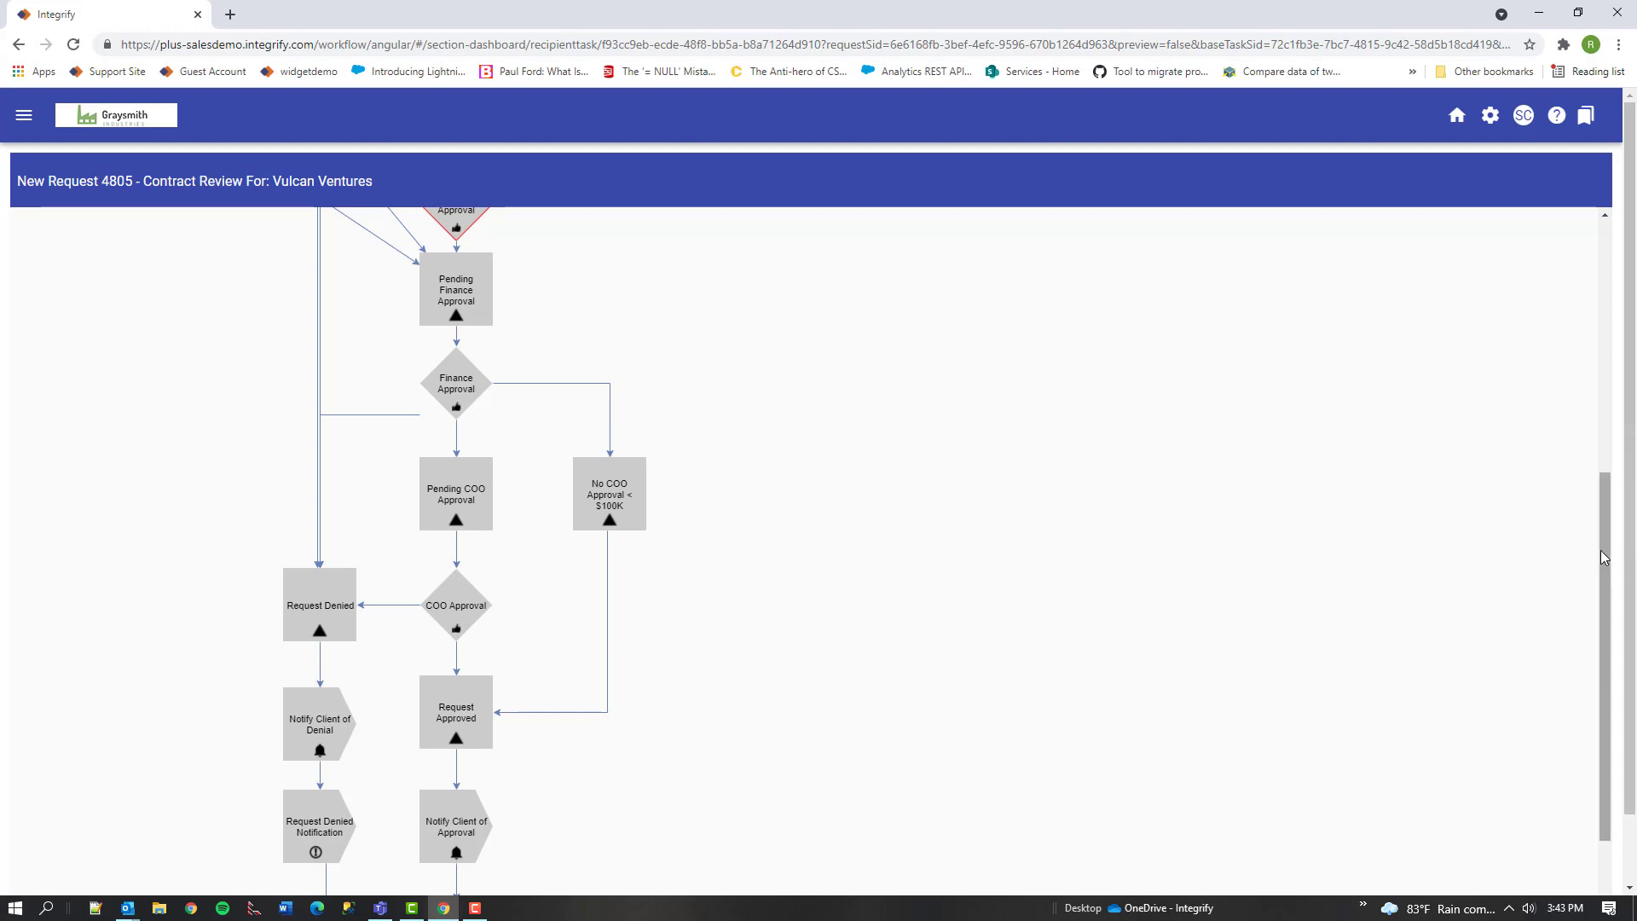
pyautogui.moveTo(1604, 559); pyautogui.dragTo(1540, 433)
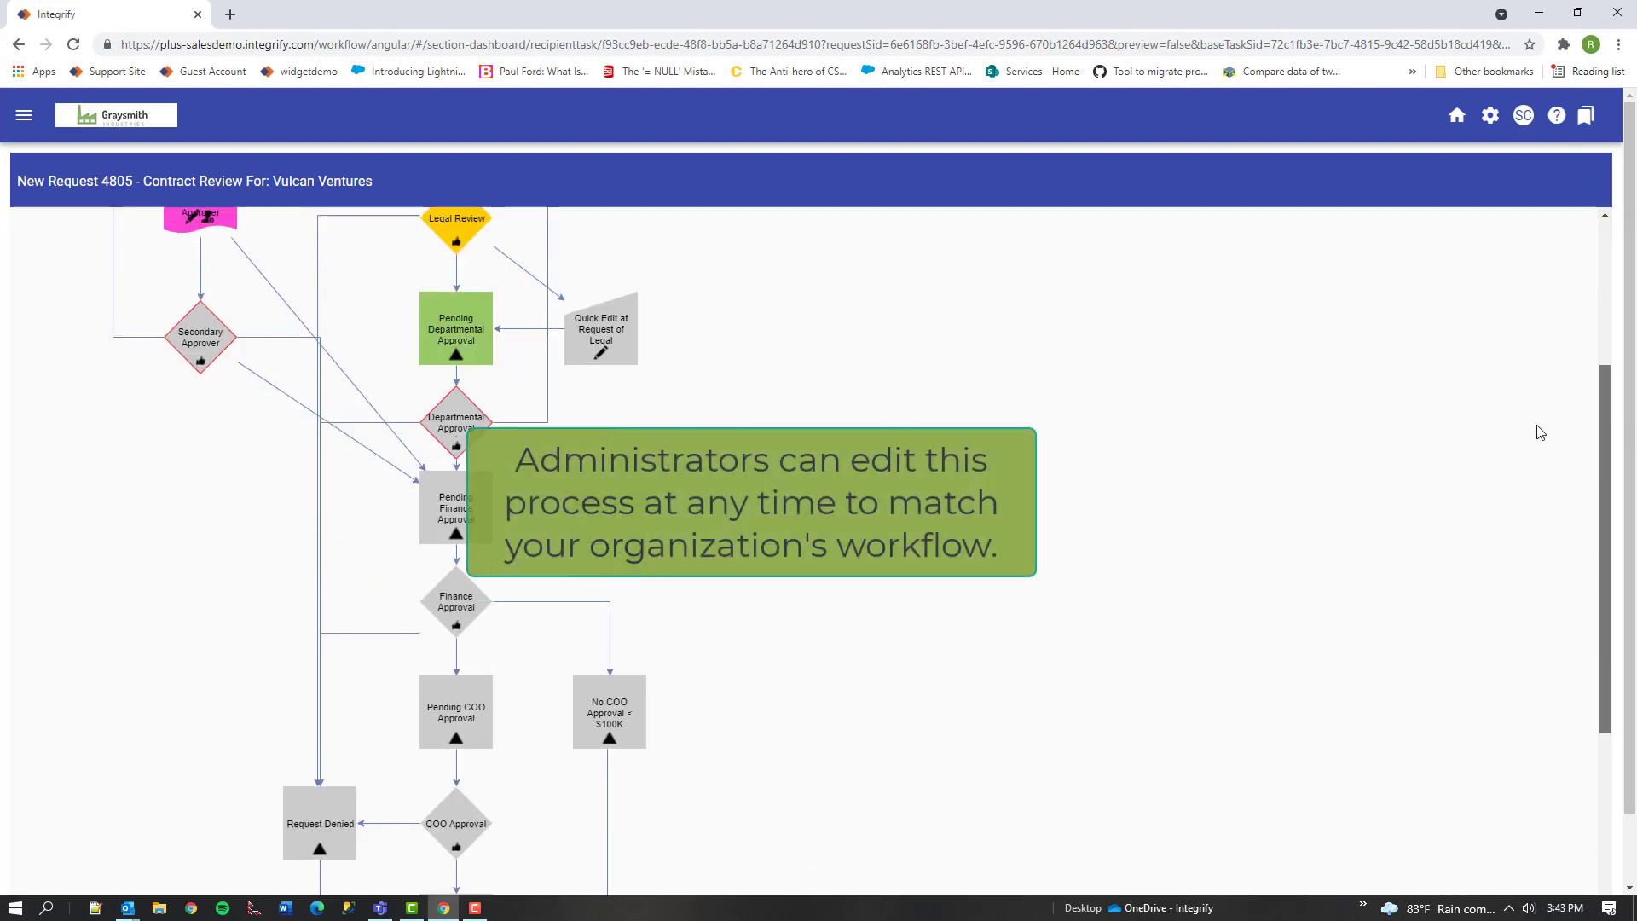
pyautogui.scroll(-2, 1541, 432)
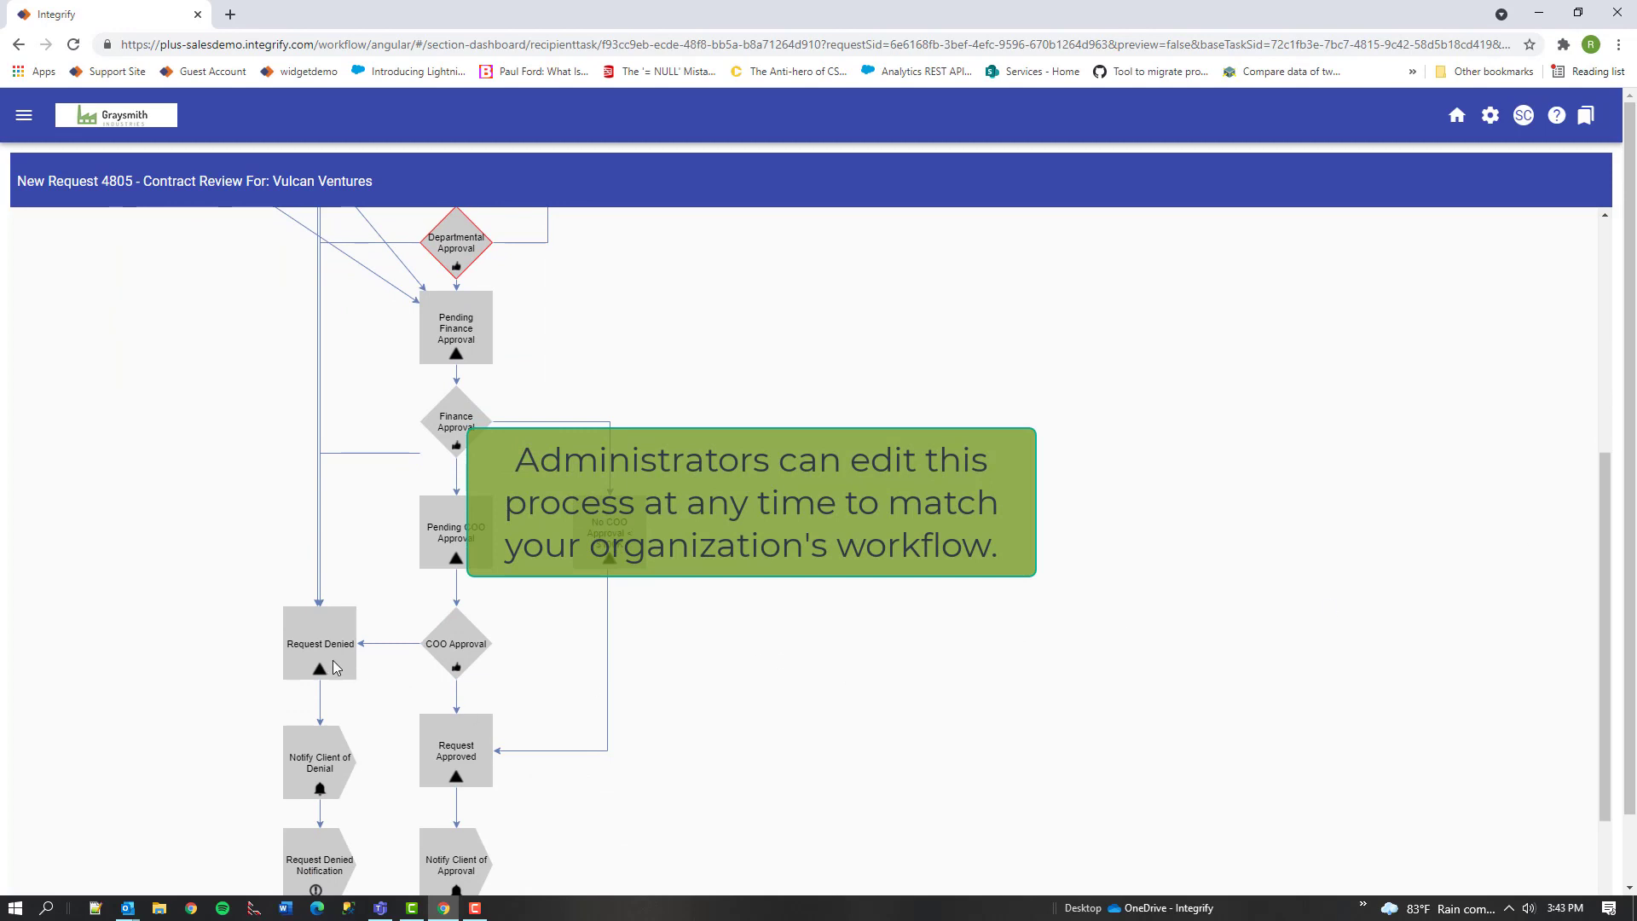
pyautogui.moveTo(1606, 555); pyautogui.dragTo(1595, 301)
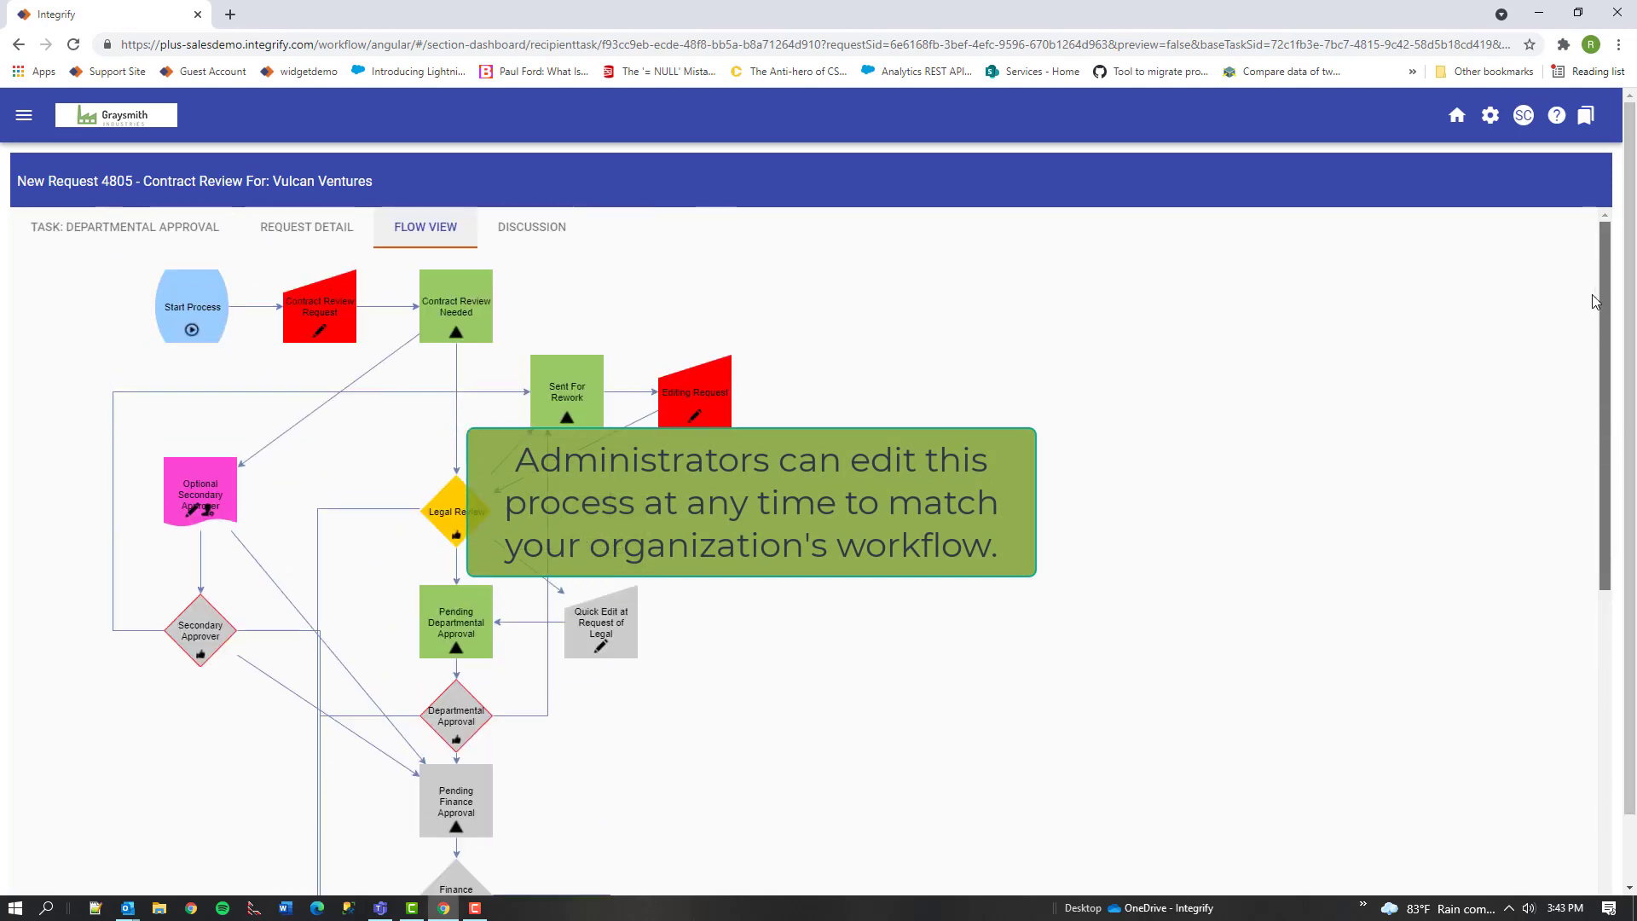
pyautogui.click(63, 231)
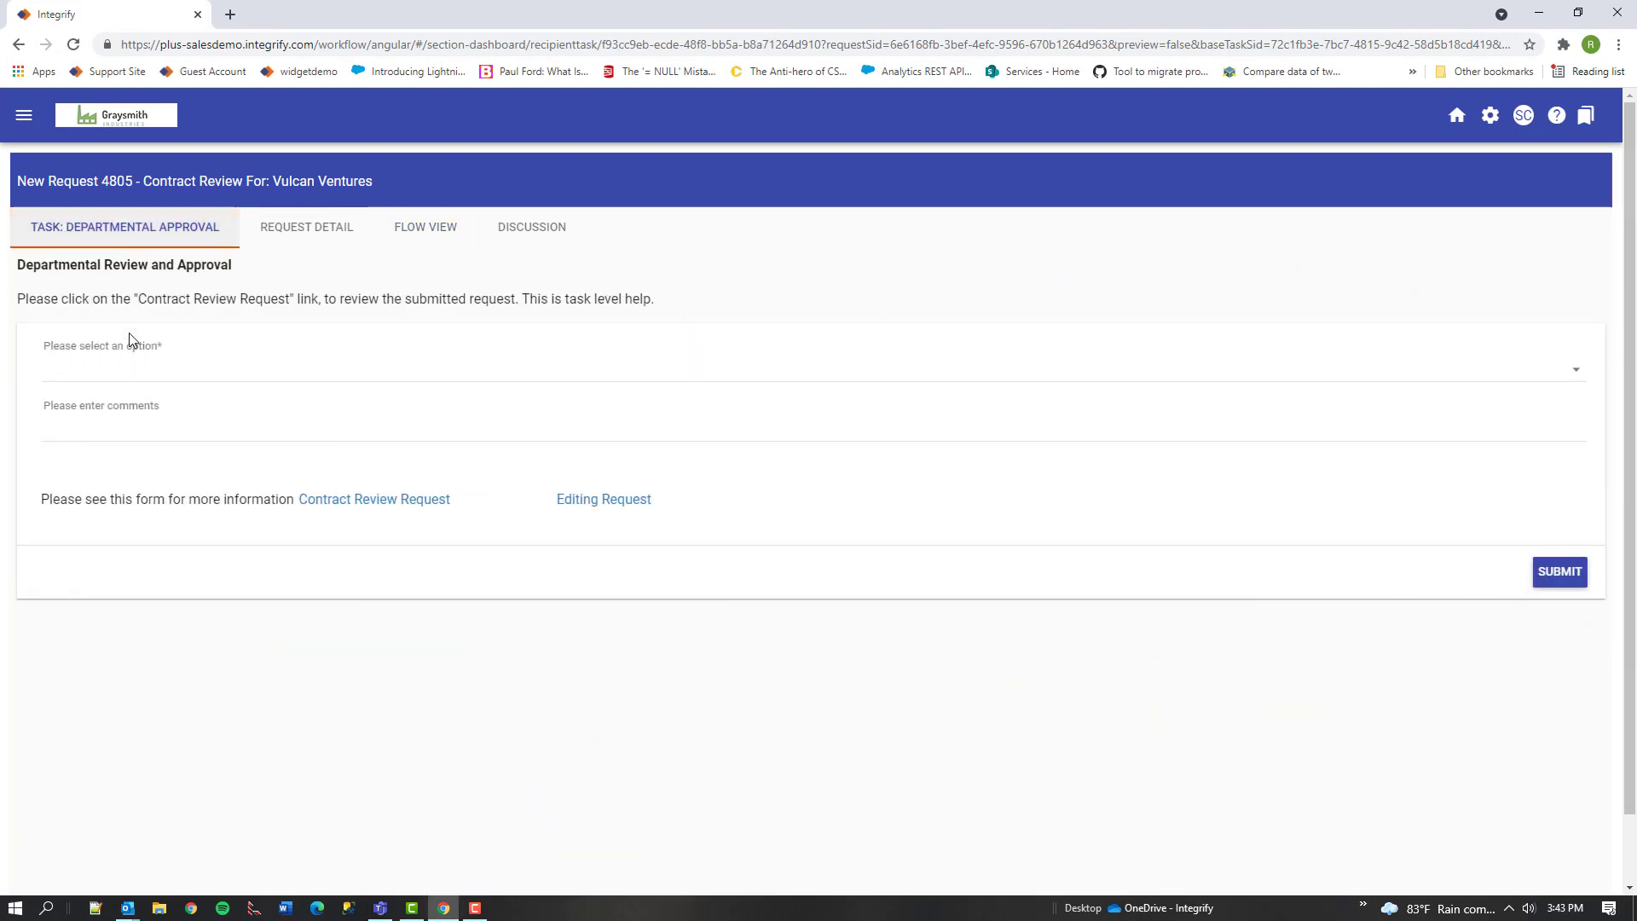
# Submit the Departmental Approval task for request 4805 with the decision Approved
pyautogui.click(154, 369)
pyautogui.click(153, 369)
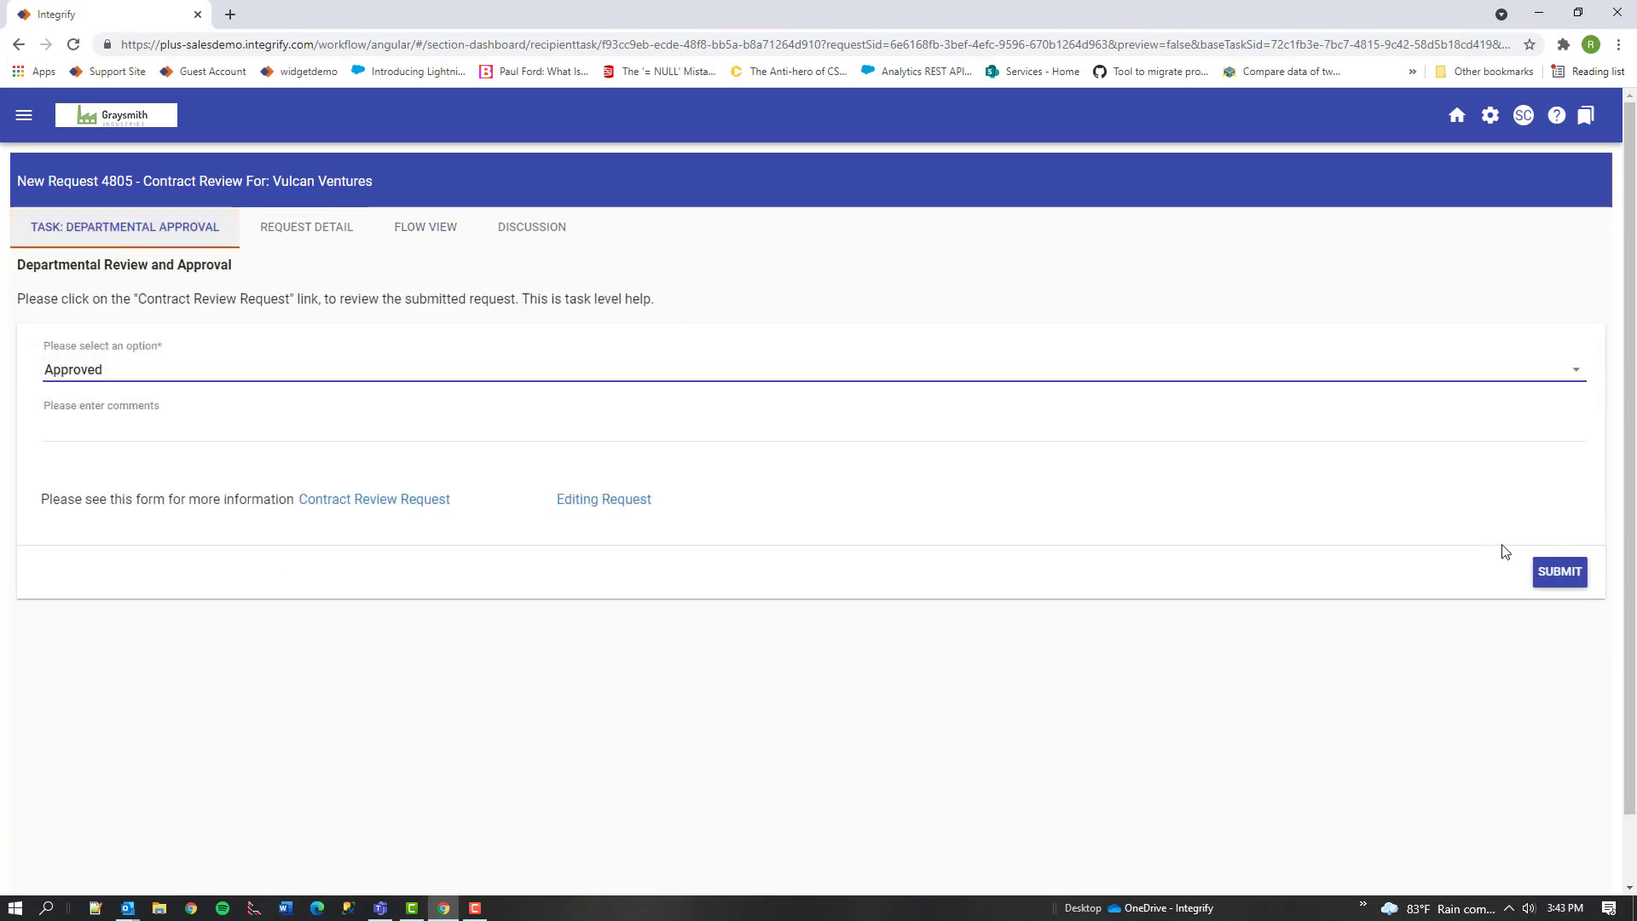
pyautogui.click(1558, 572)
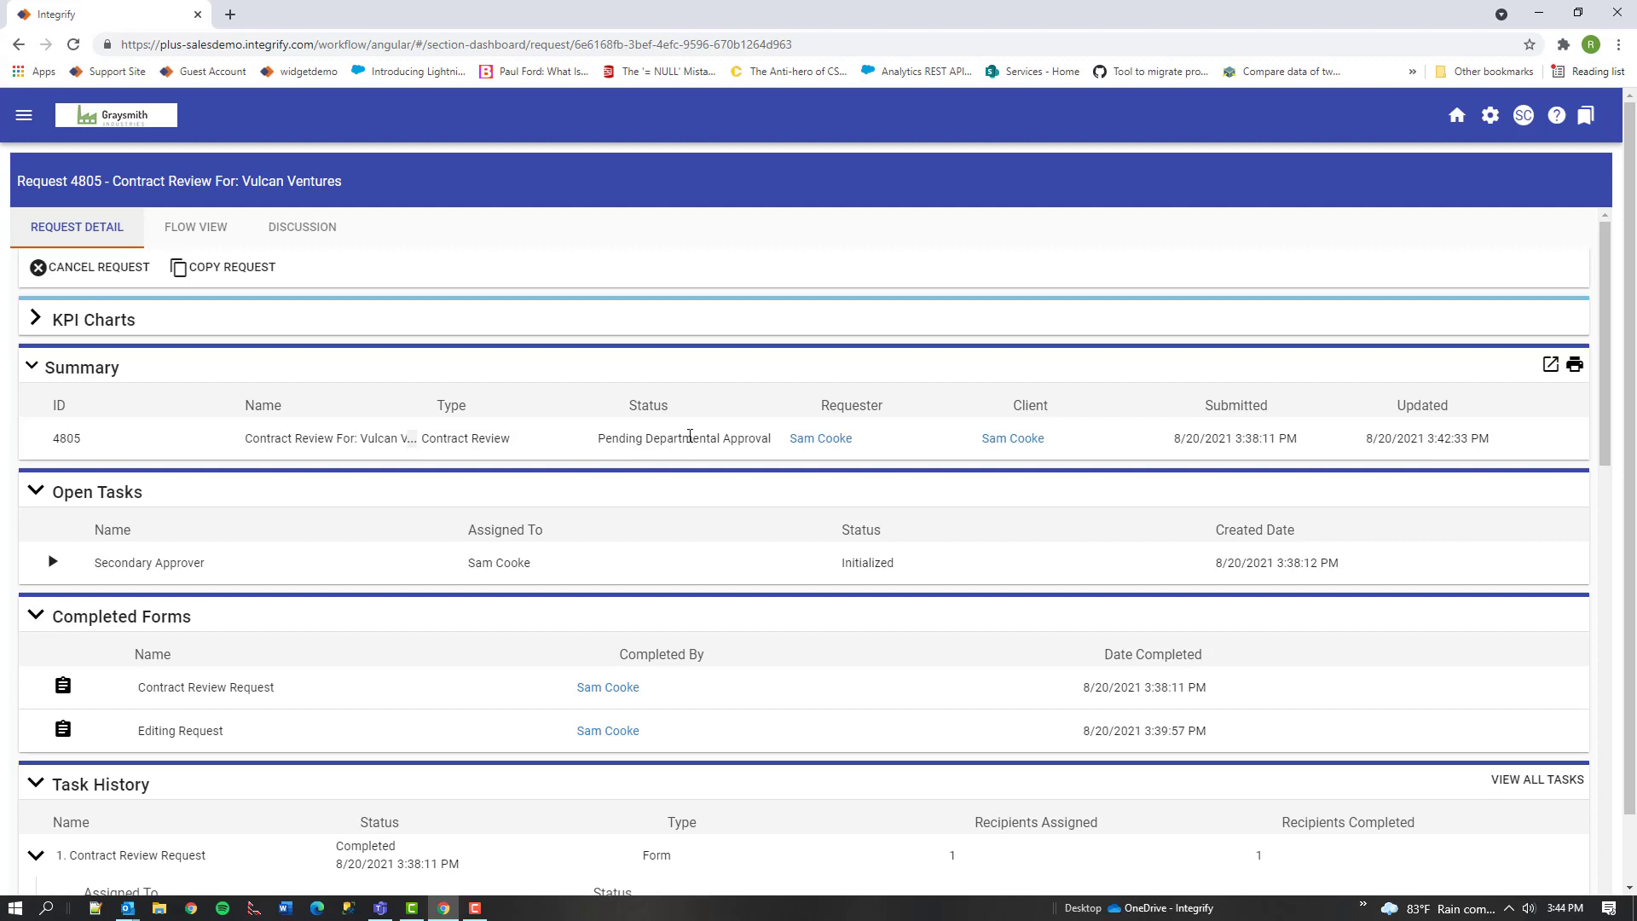
# Run request 4805's pending Secondary Approver task from Open Tasks
pyautogui.doubleClick(689, 436)
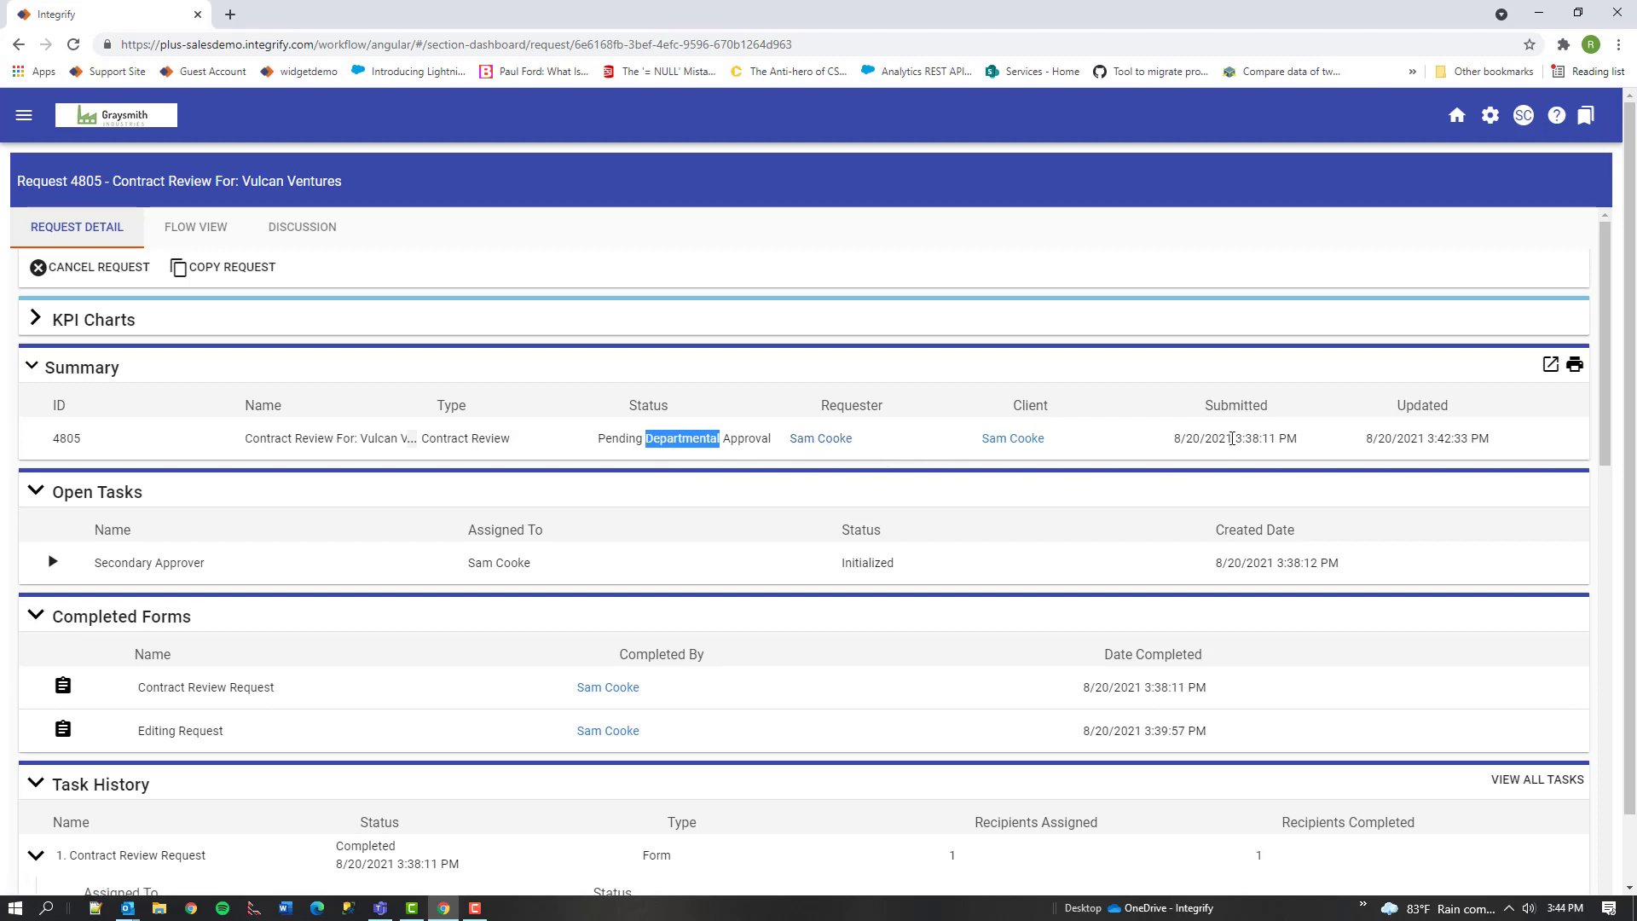
pyautogui.click(1230, 438)
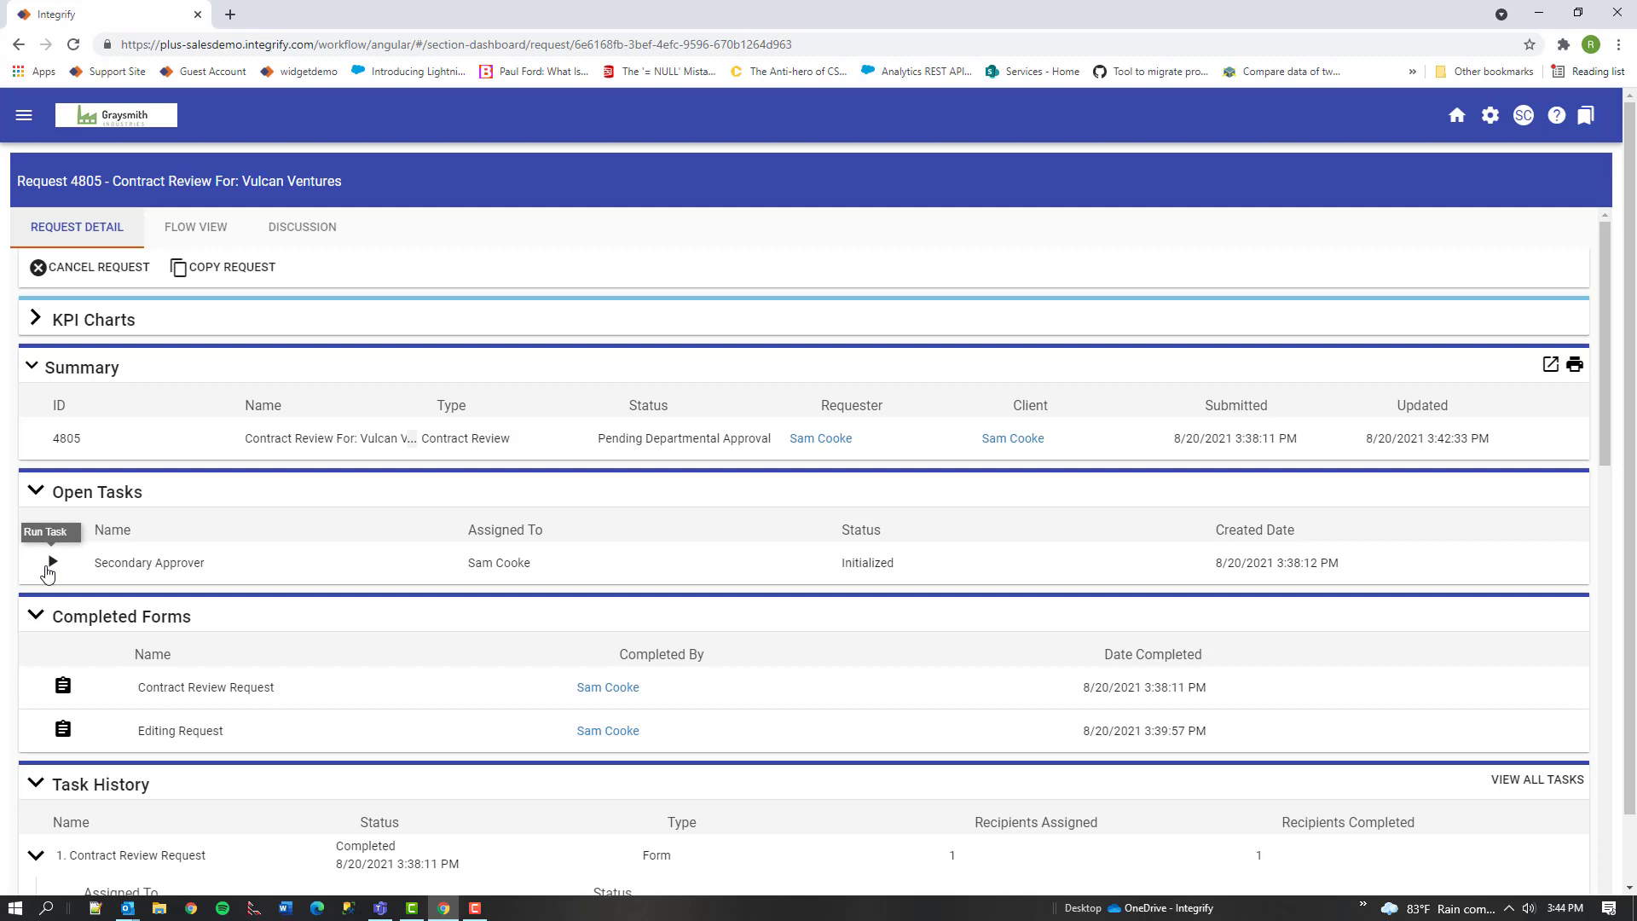
pyautogui.click(49, 570)
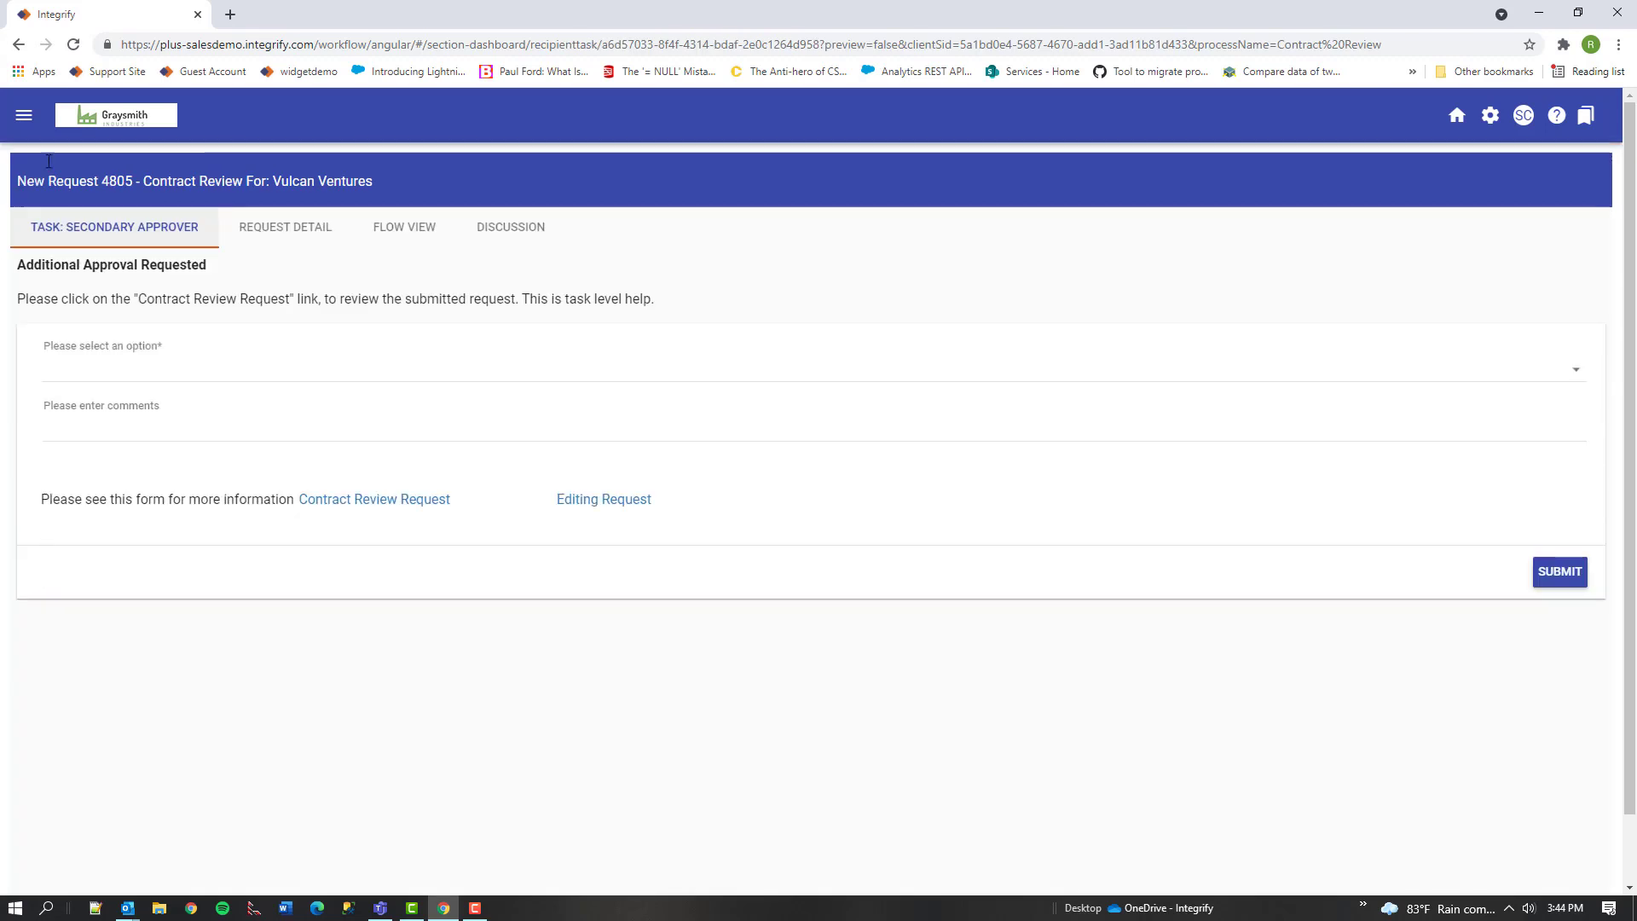
# Submit the Secondary Approver task as Approved and bring up the request's flow diagram
pyautogui.click(80, 376)
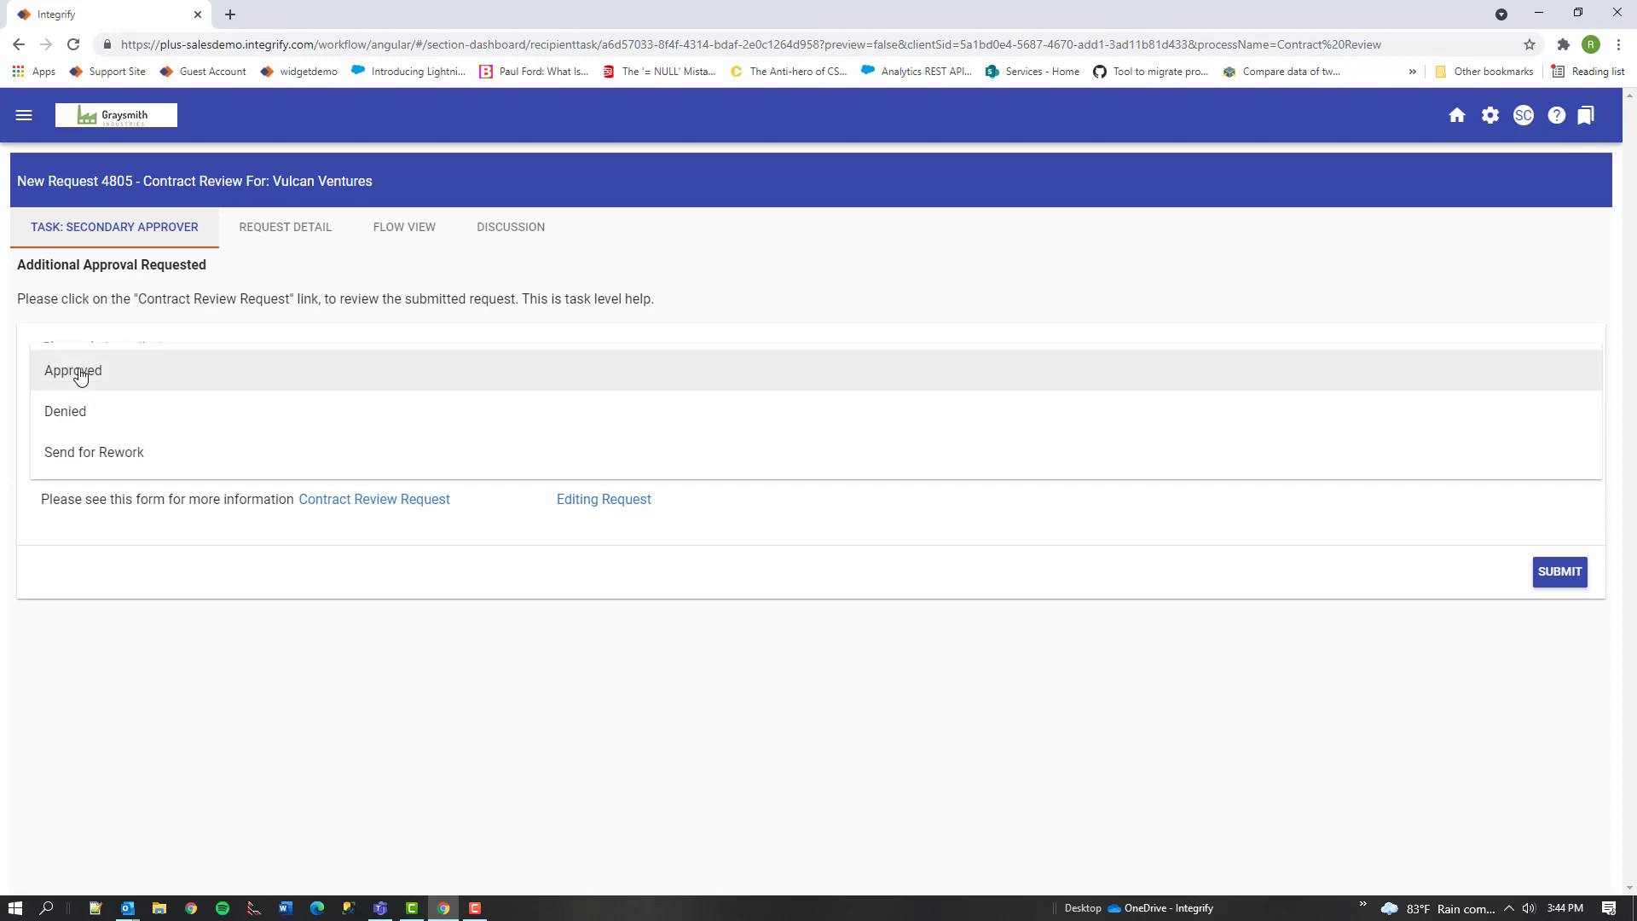
pyautogui.click(80, 376)
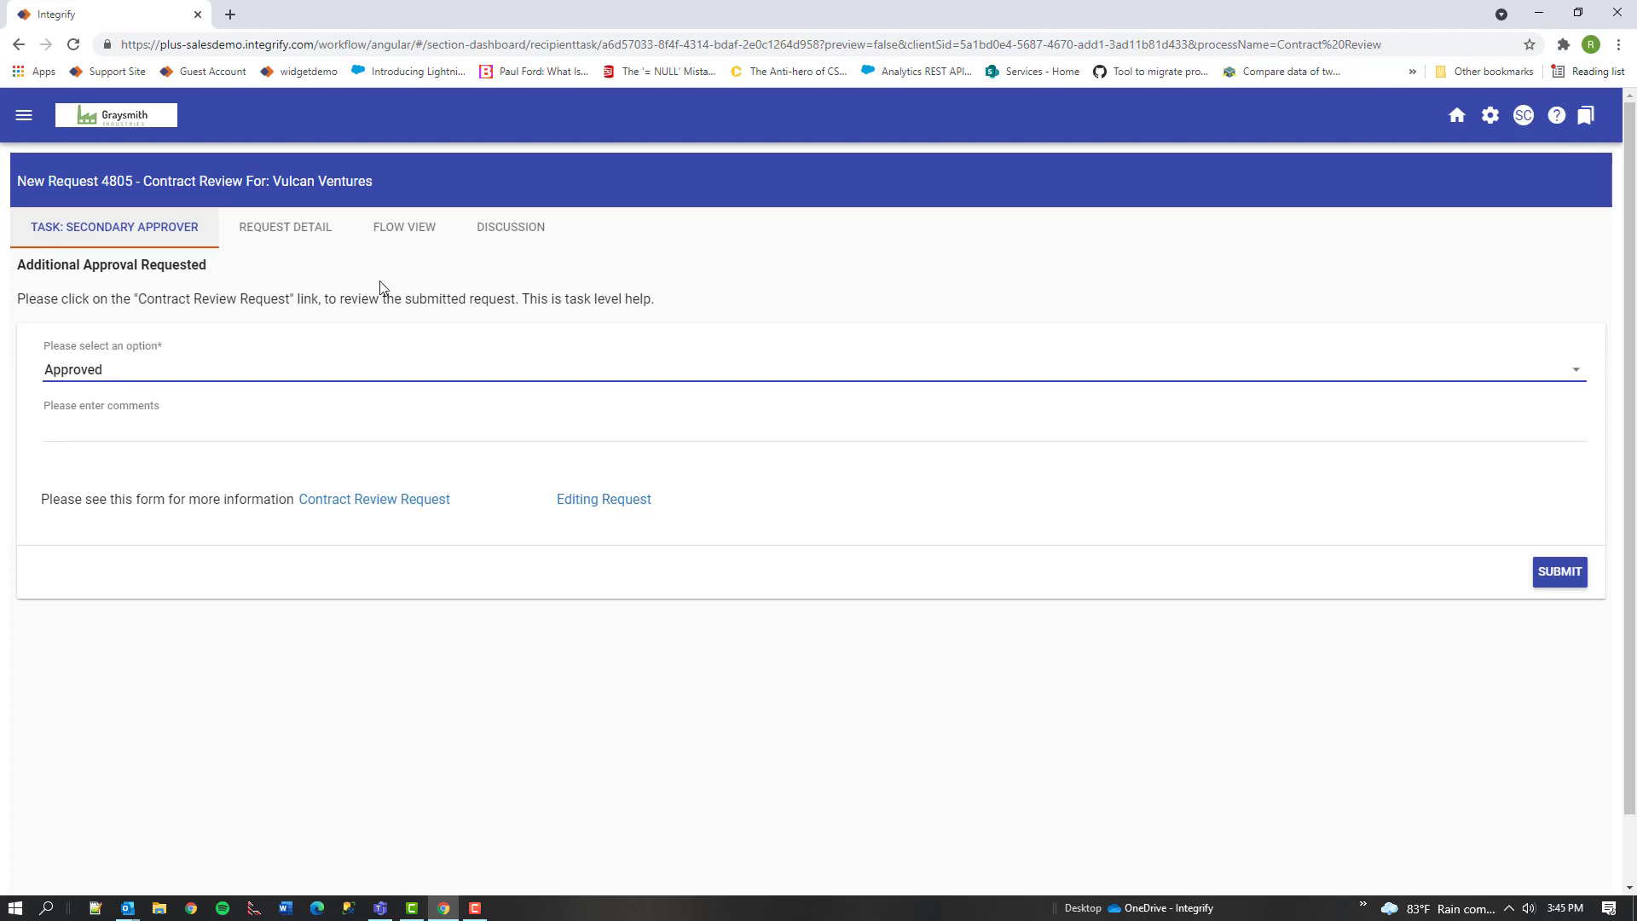
pyautogui.click(1556, 578)
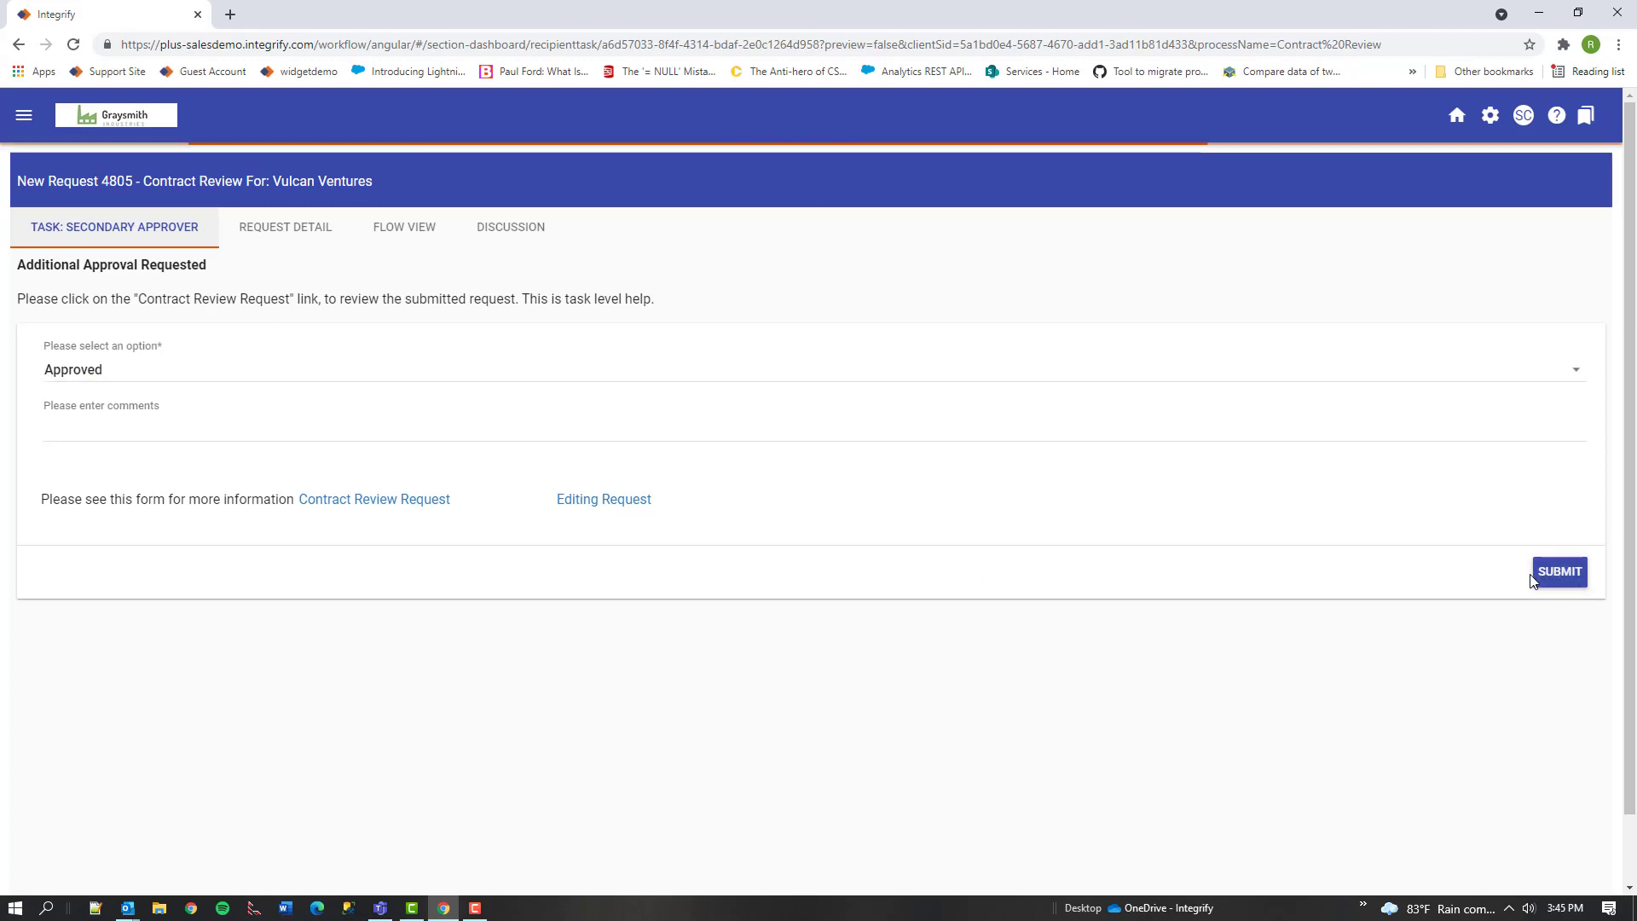
pyautogui.click(353, 239)
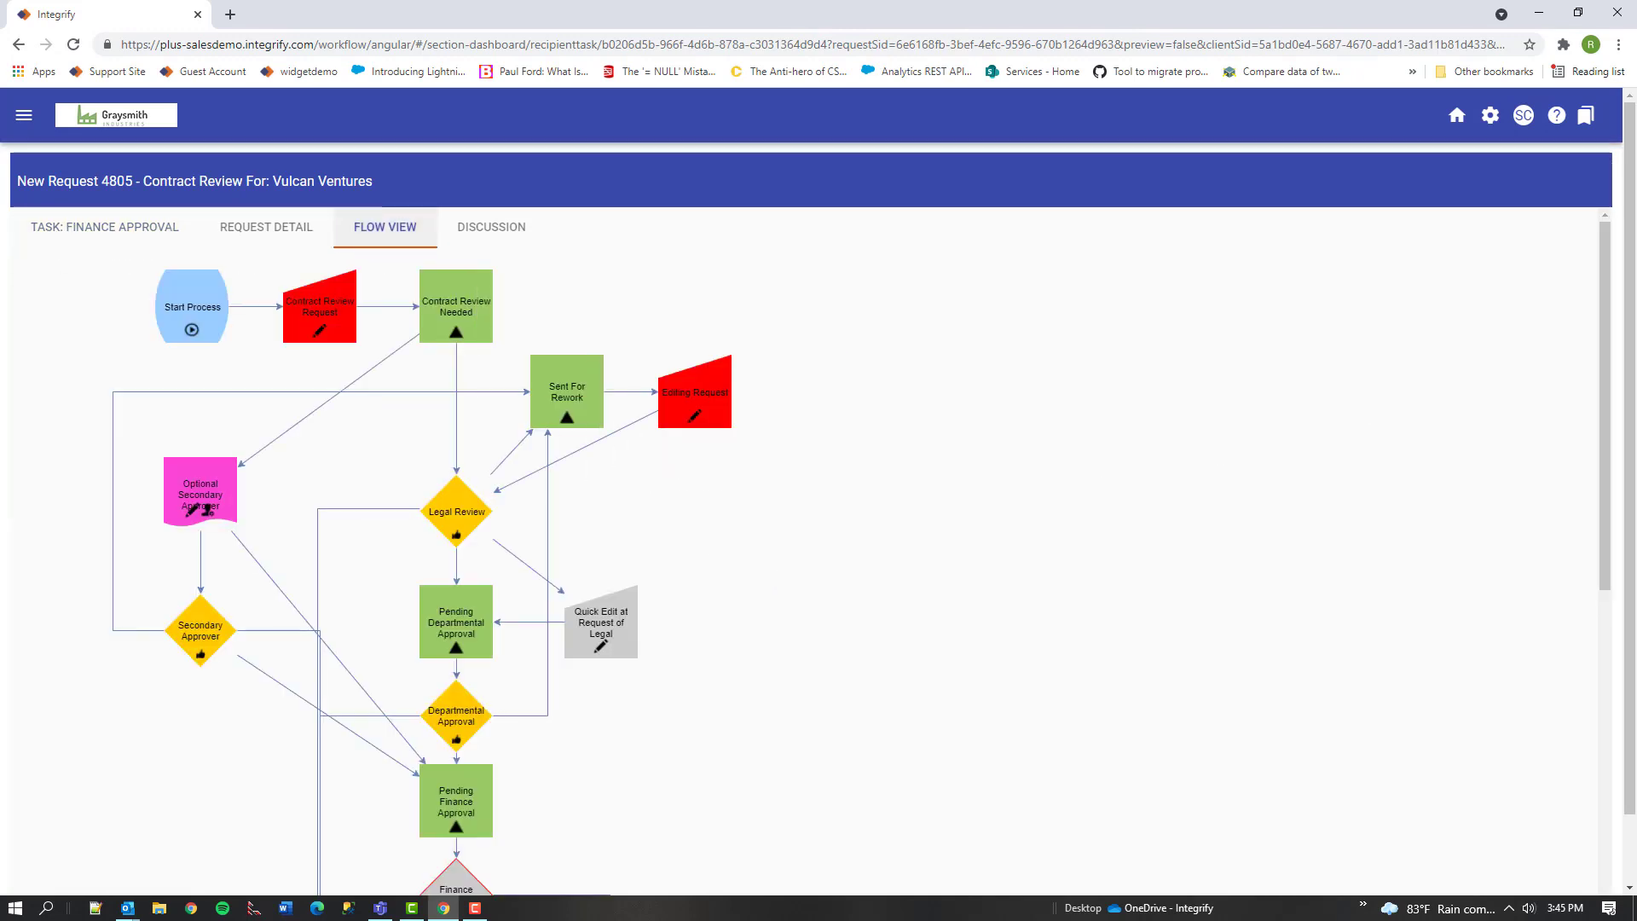
# Check the flow diagram's stage summaries, then return to the Finance Approval task form
pyautogui.moveTo(452, 717)
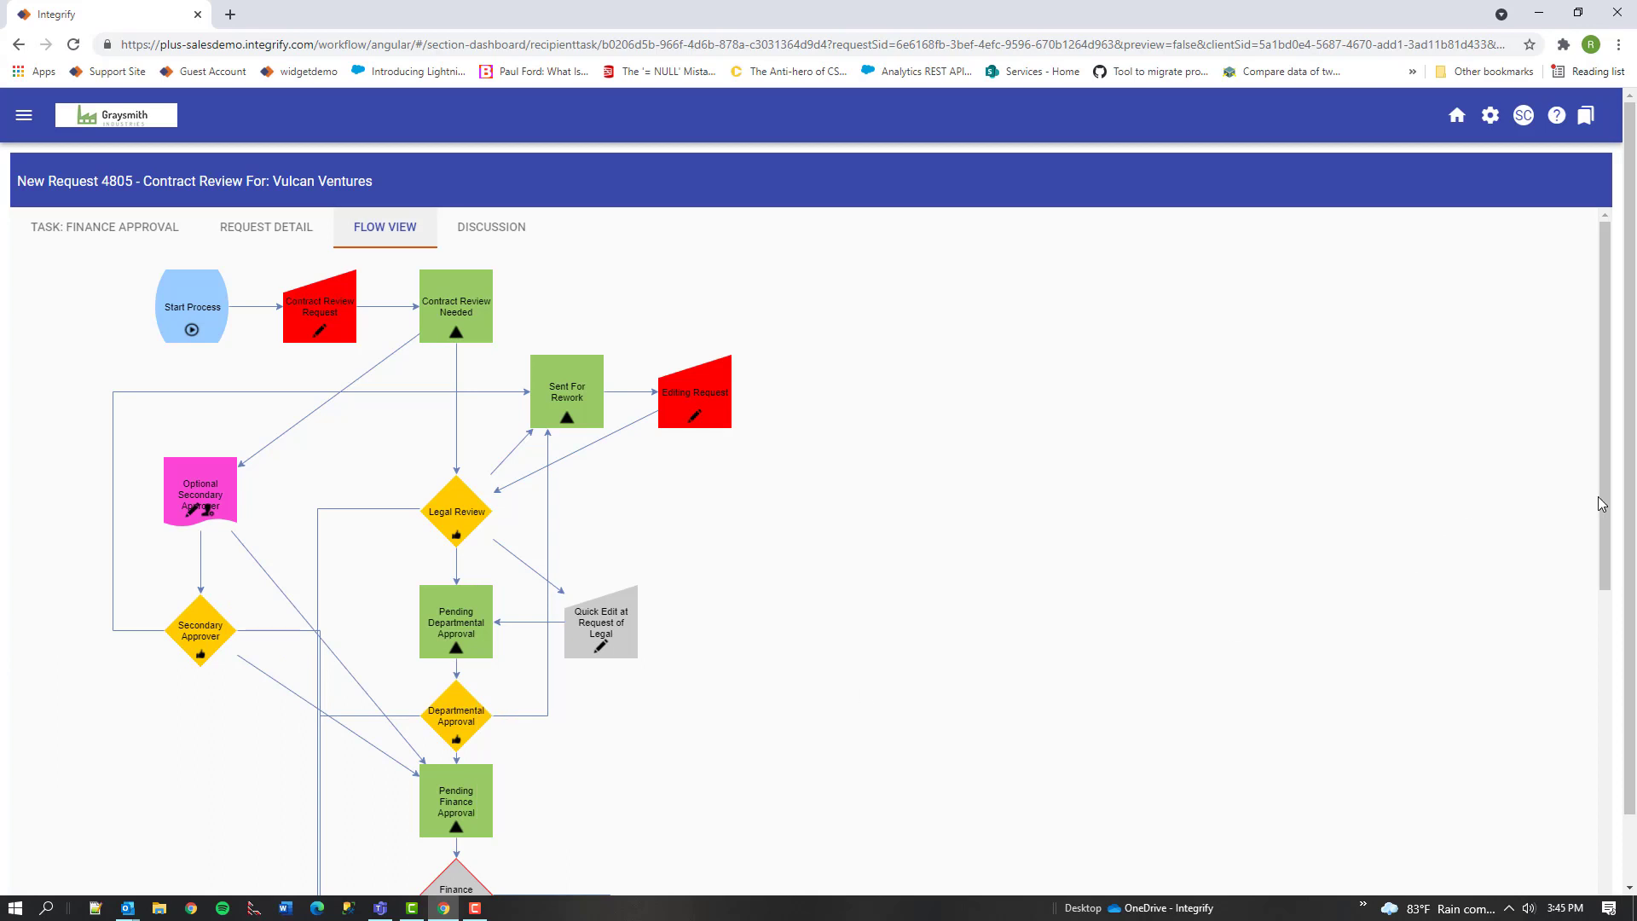
pyautogui.moveTo(1606, 523); pyautogui.dragTo(1613, 638)
pyautogui.moveTo(473, 706)
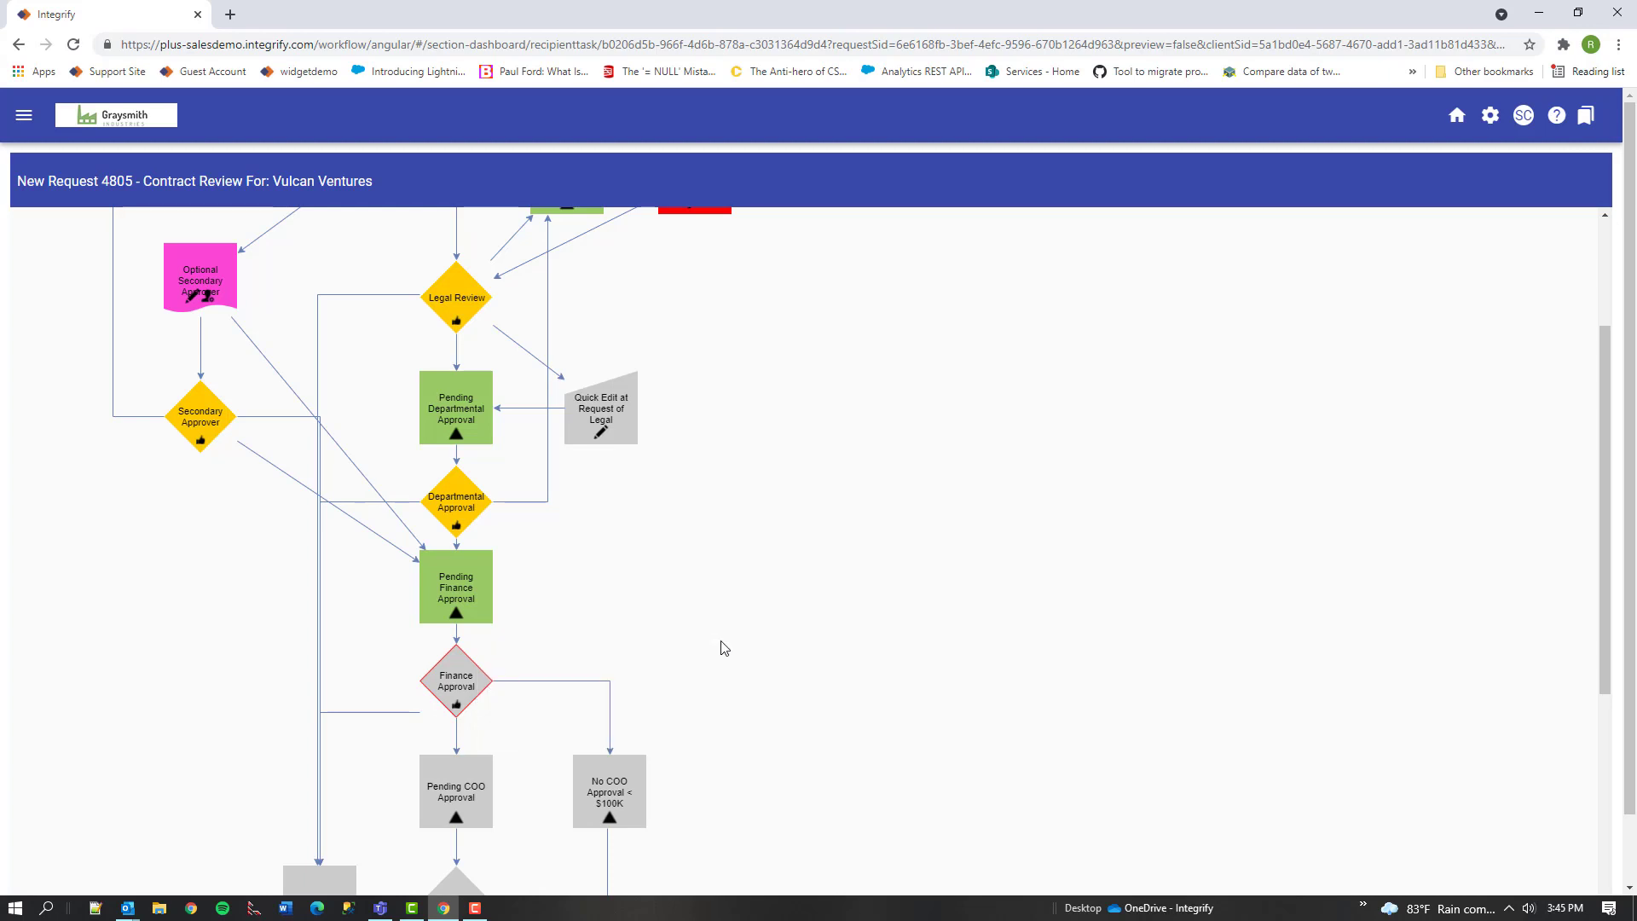
pyautogui.scroll(3, 719, 643)
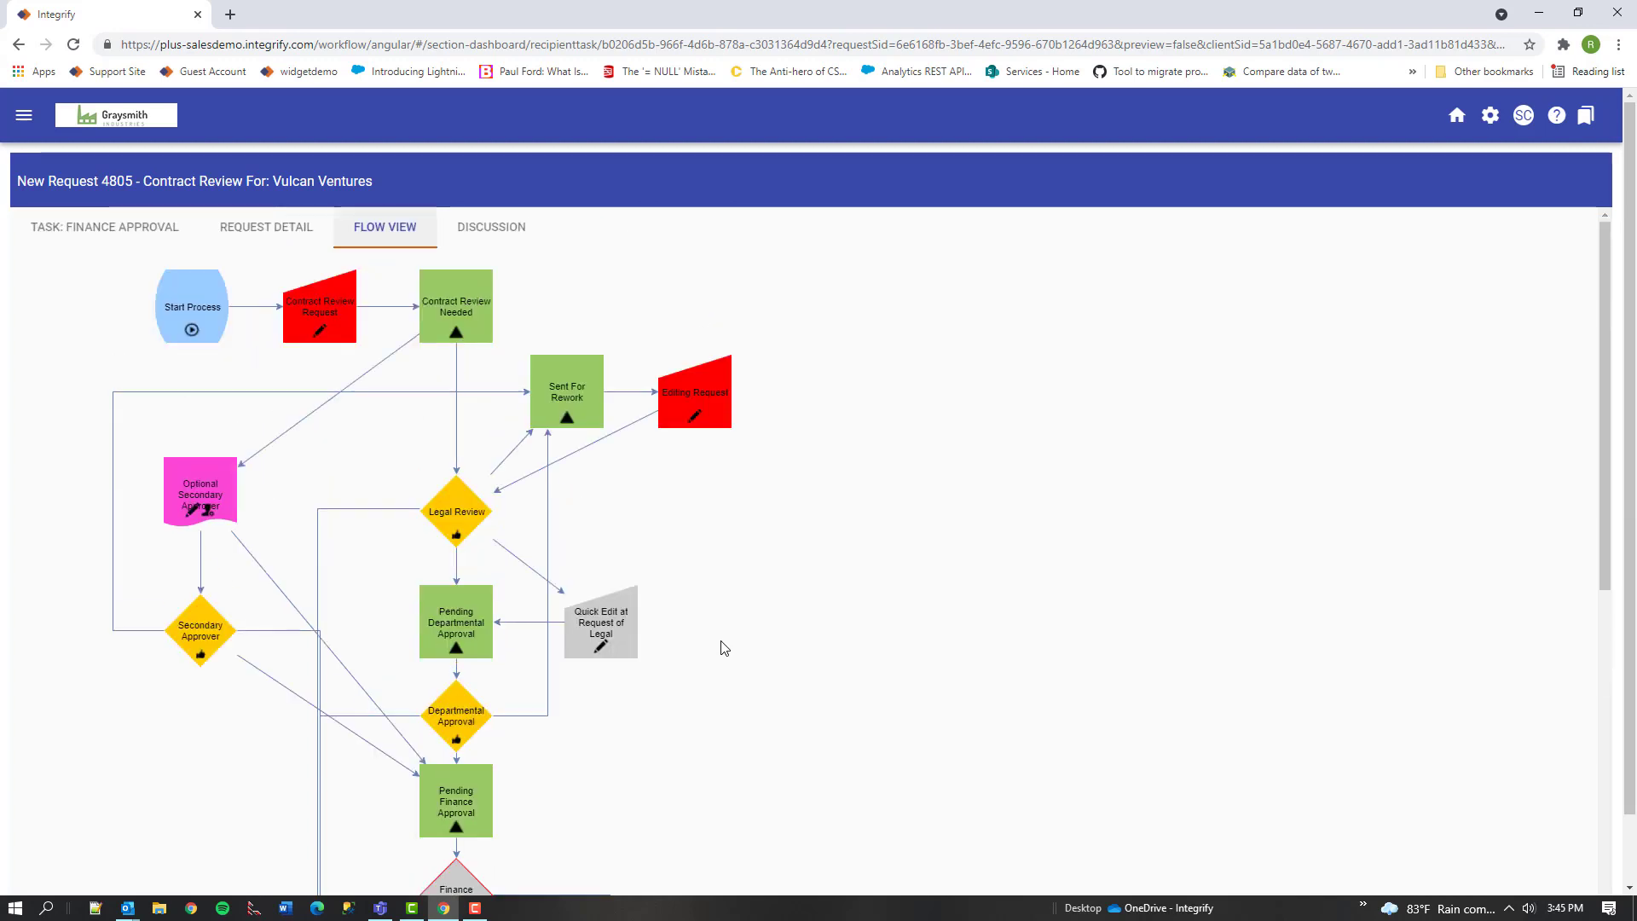
pyautogui.click(109, 227)
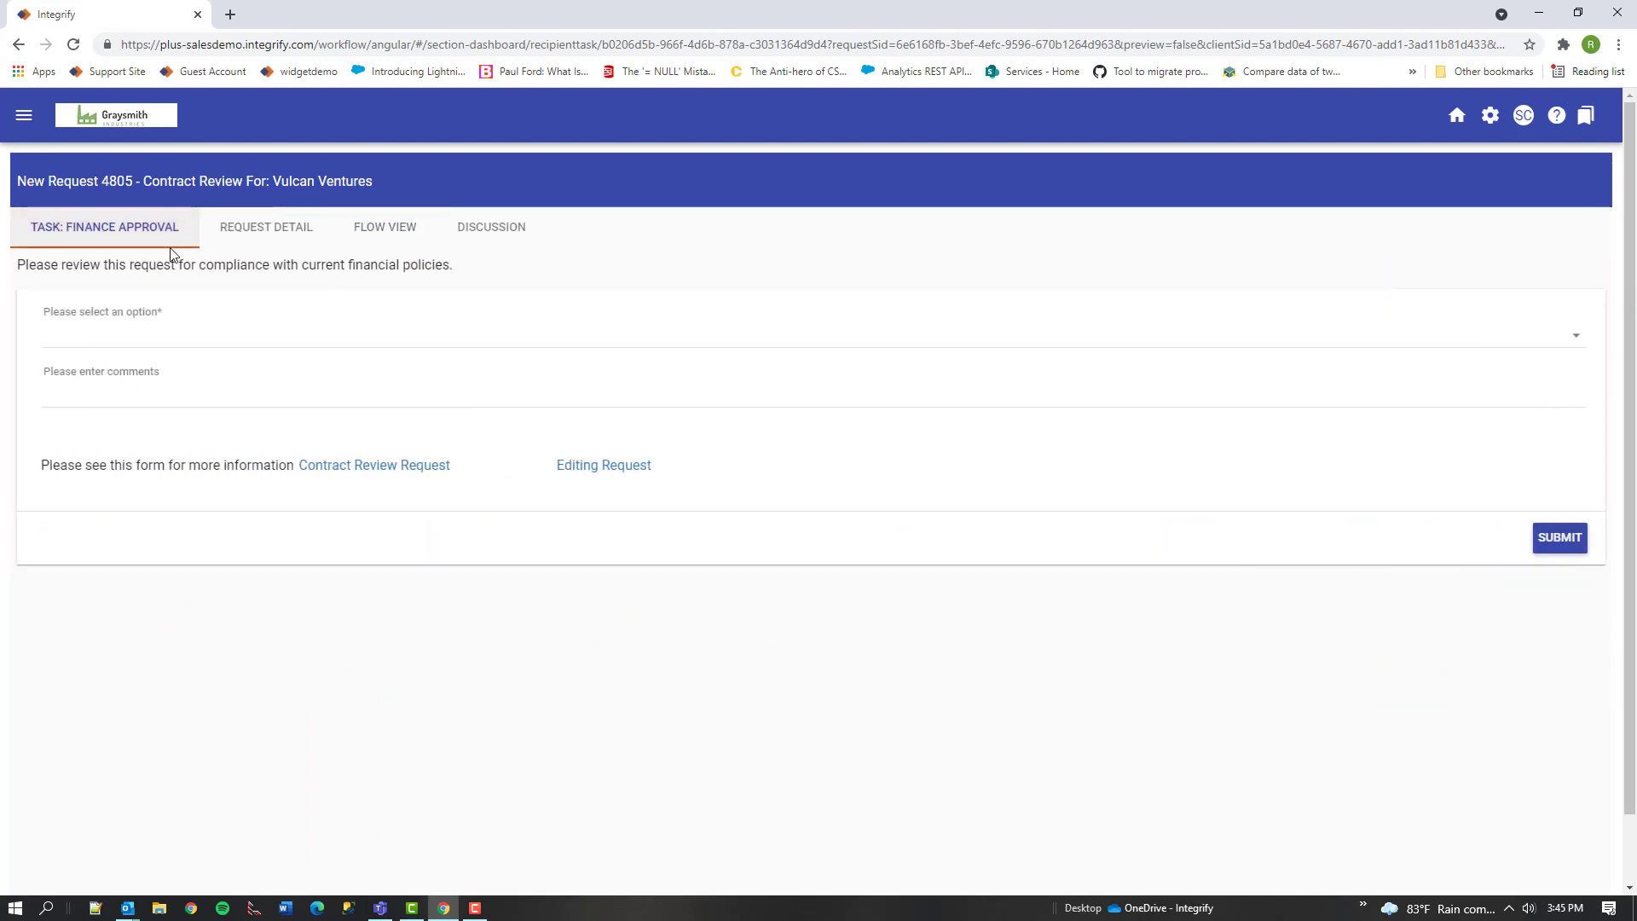
# Submit the Finance Approval task for request 4805 with the decision Approve
pyautogui.click(129, 341)
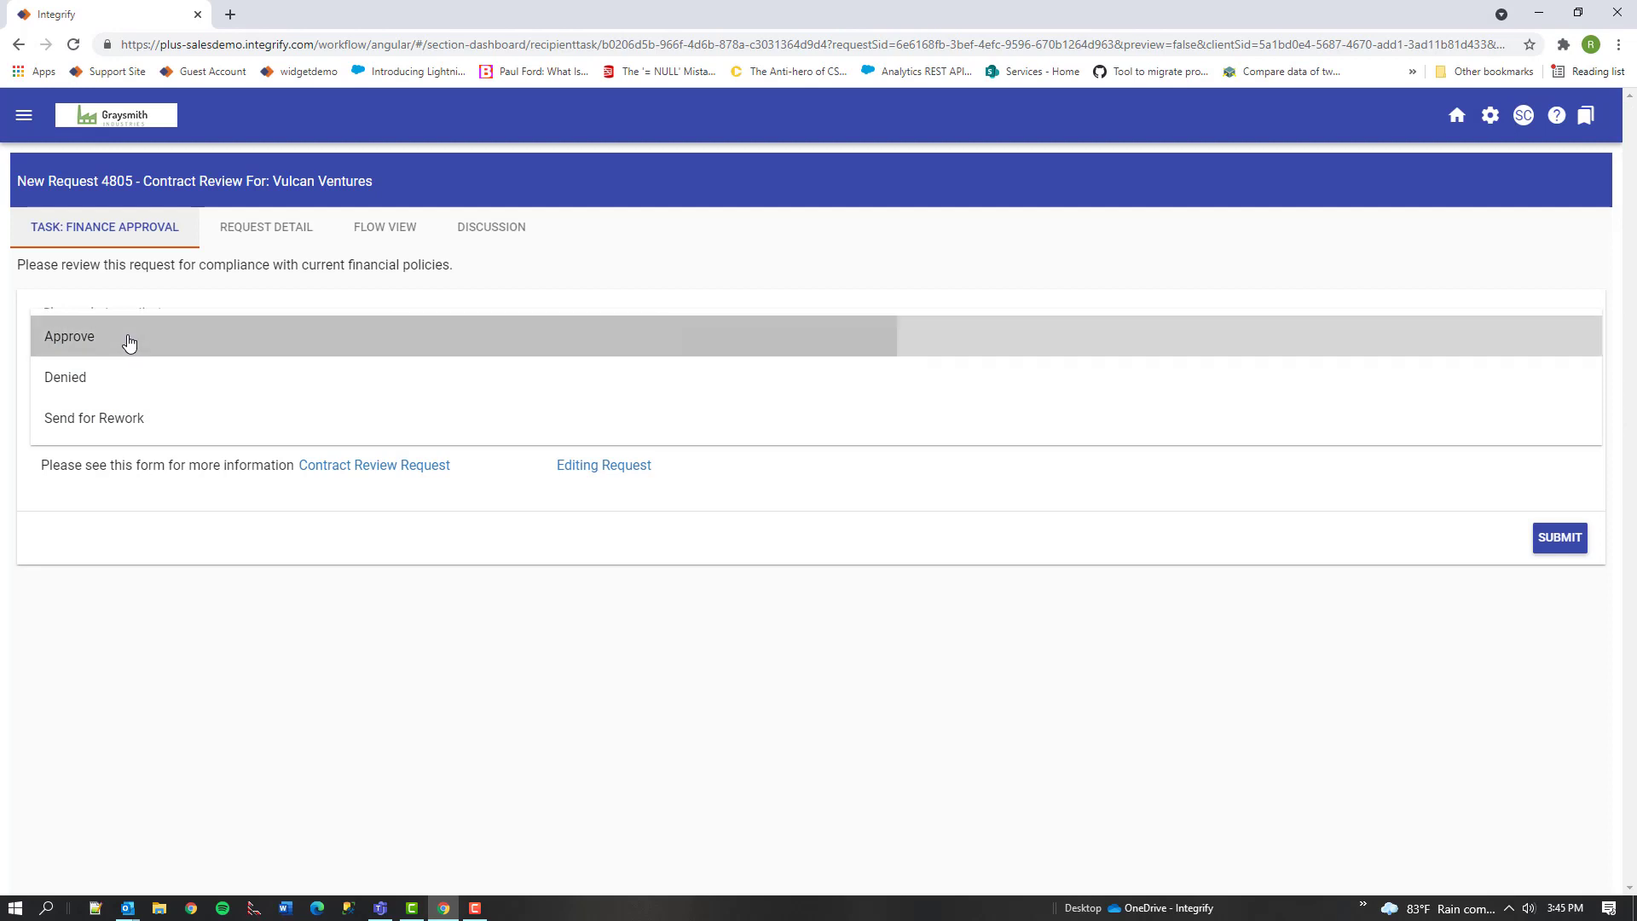
pyautogui.click(128, 339)
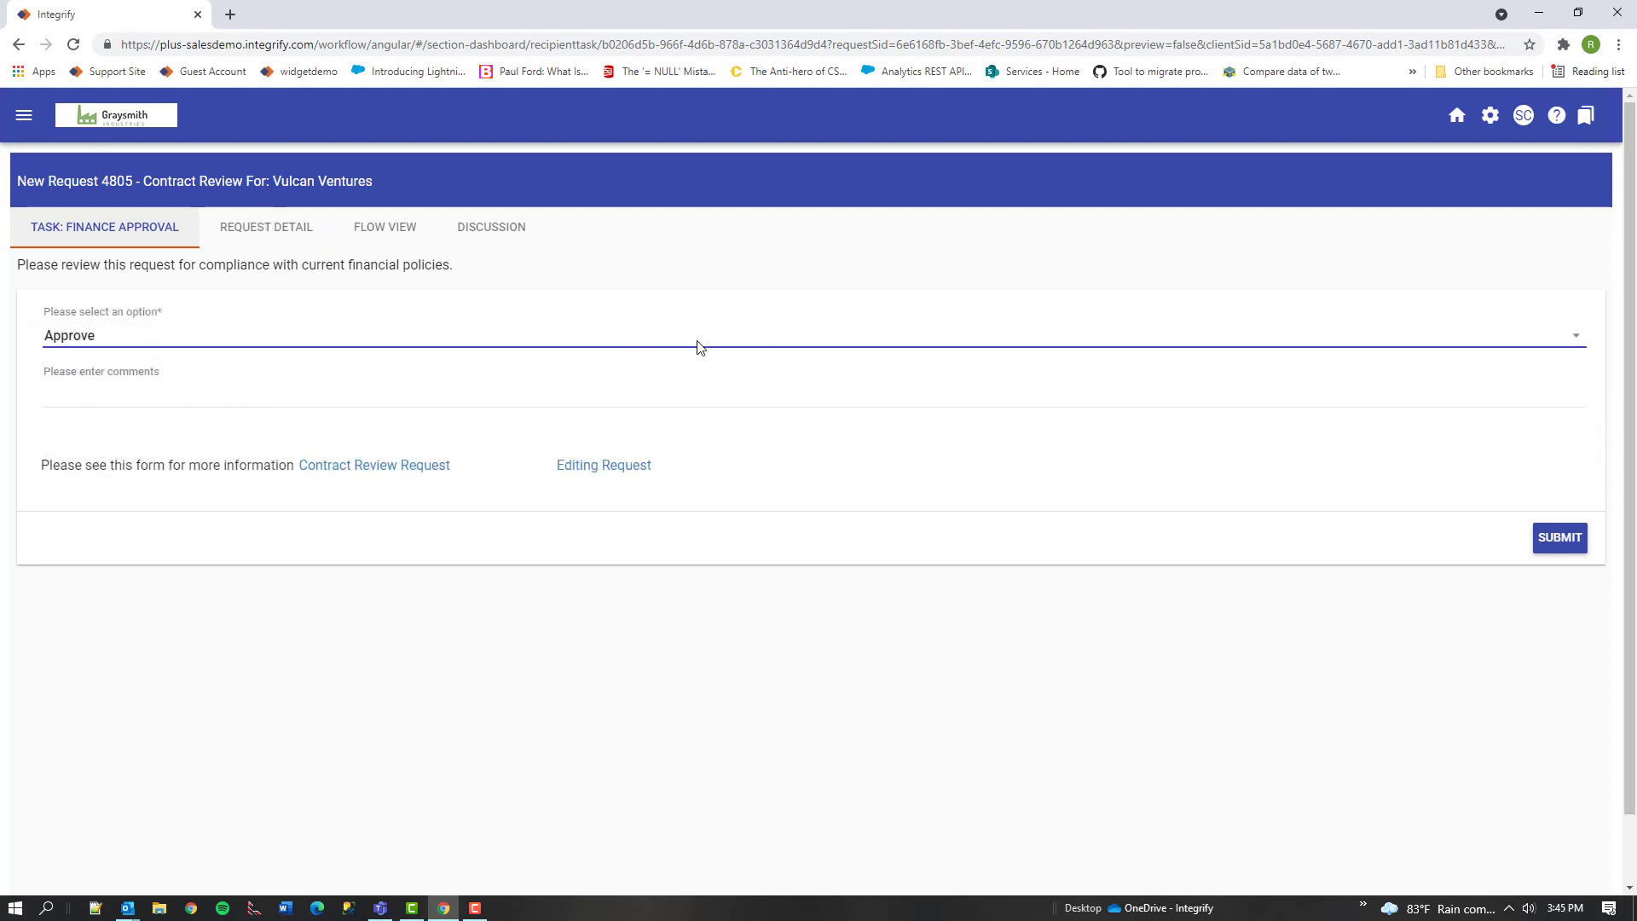
pyautogui.click(1546, 538)
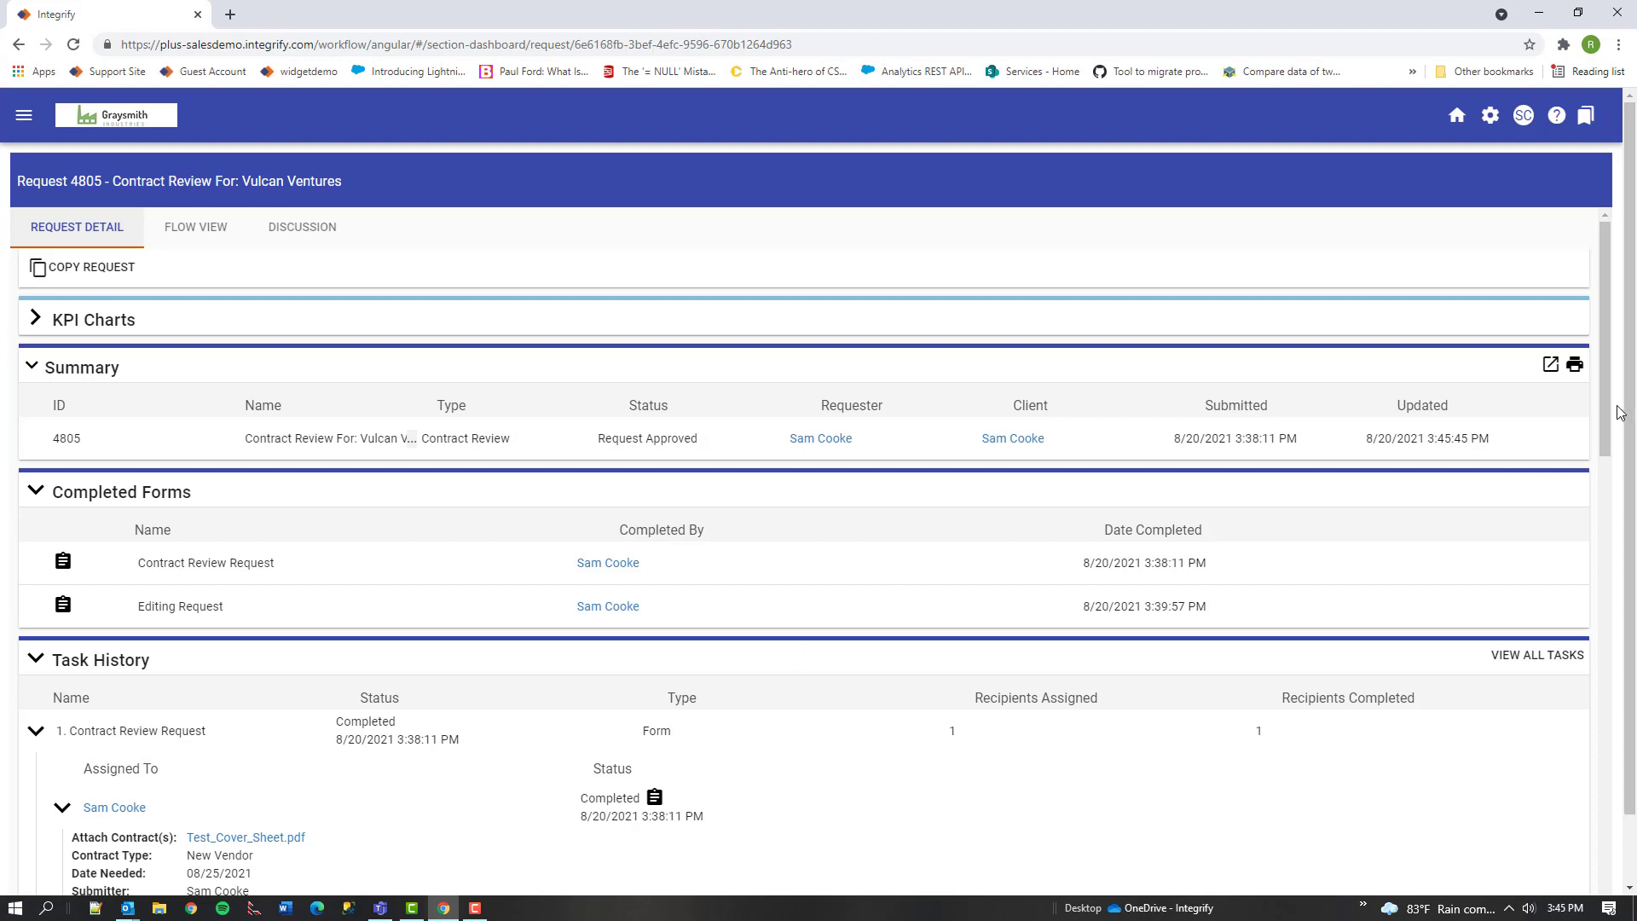
# Expand Task History entry 19. Notify Client of Approval and its Integrify System row
pyautogui.moveTo(1604, 404); pyautogui.dragTo(1593, 565)
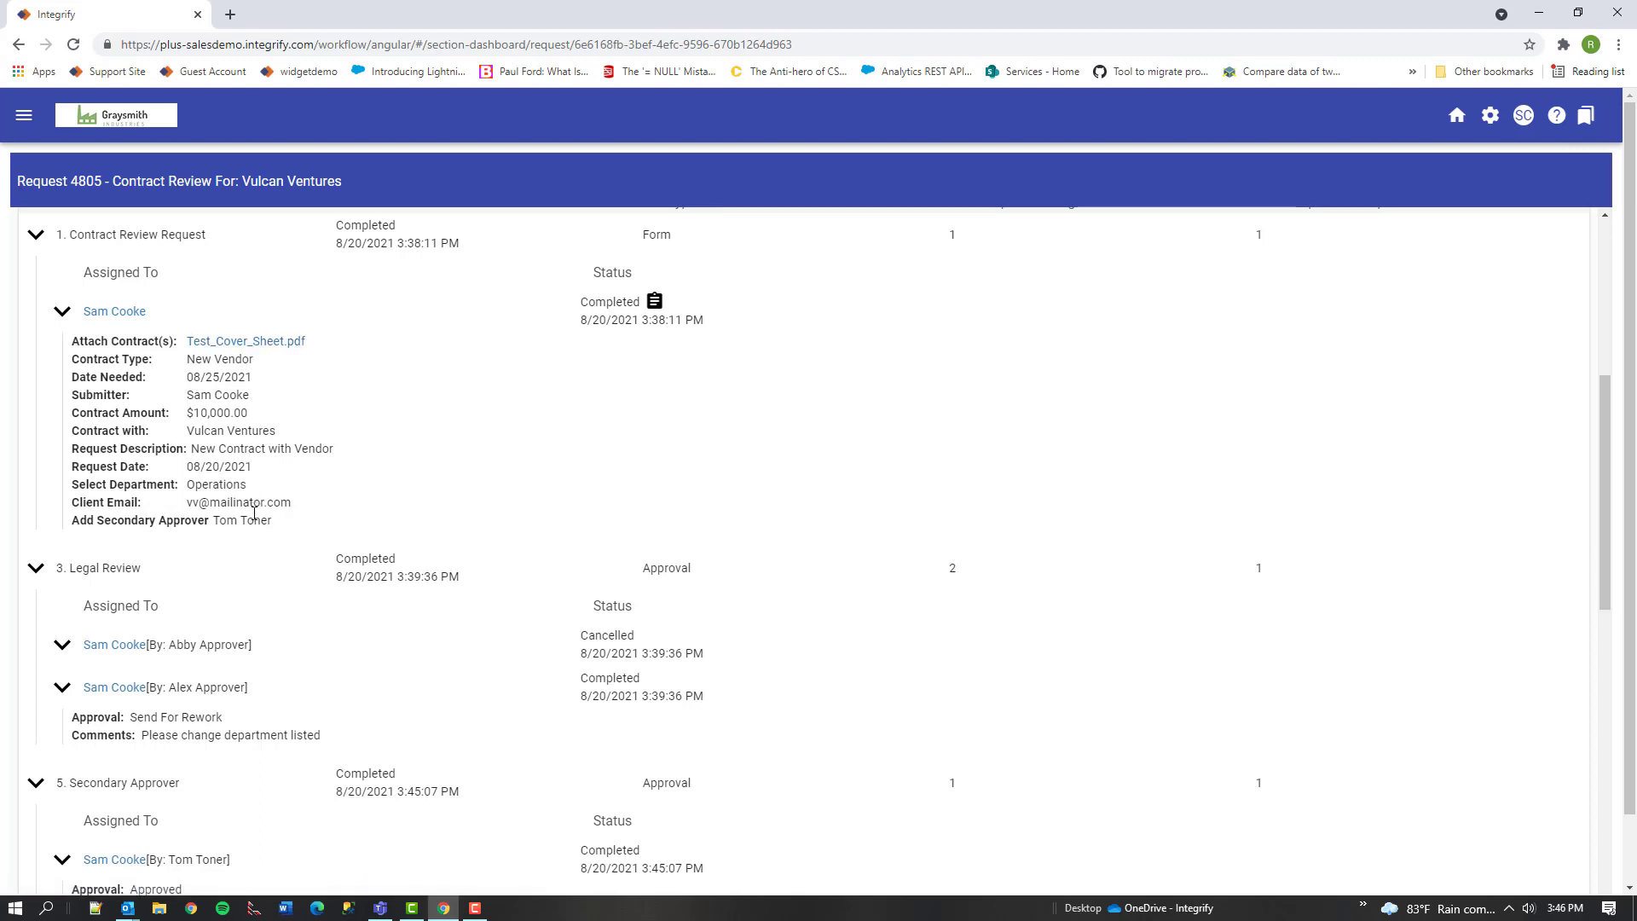
pyautogui.moveTo(130, 717); pyautogui.dragTo(182, 735)
pyautogui.click(232, 718)
pyautogui.moveTo(1600, 466); pyautogui.dragTo(1592, 600)
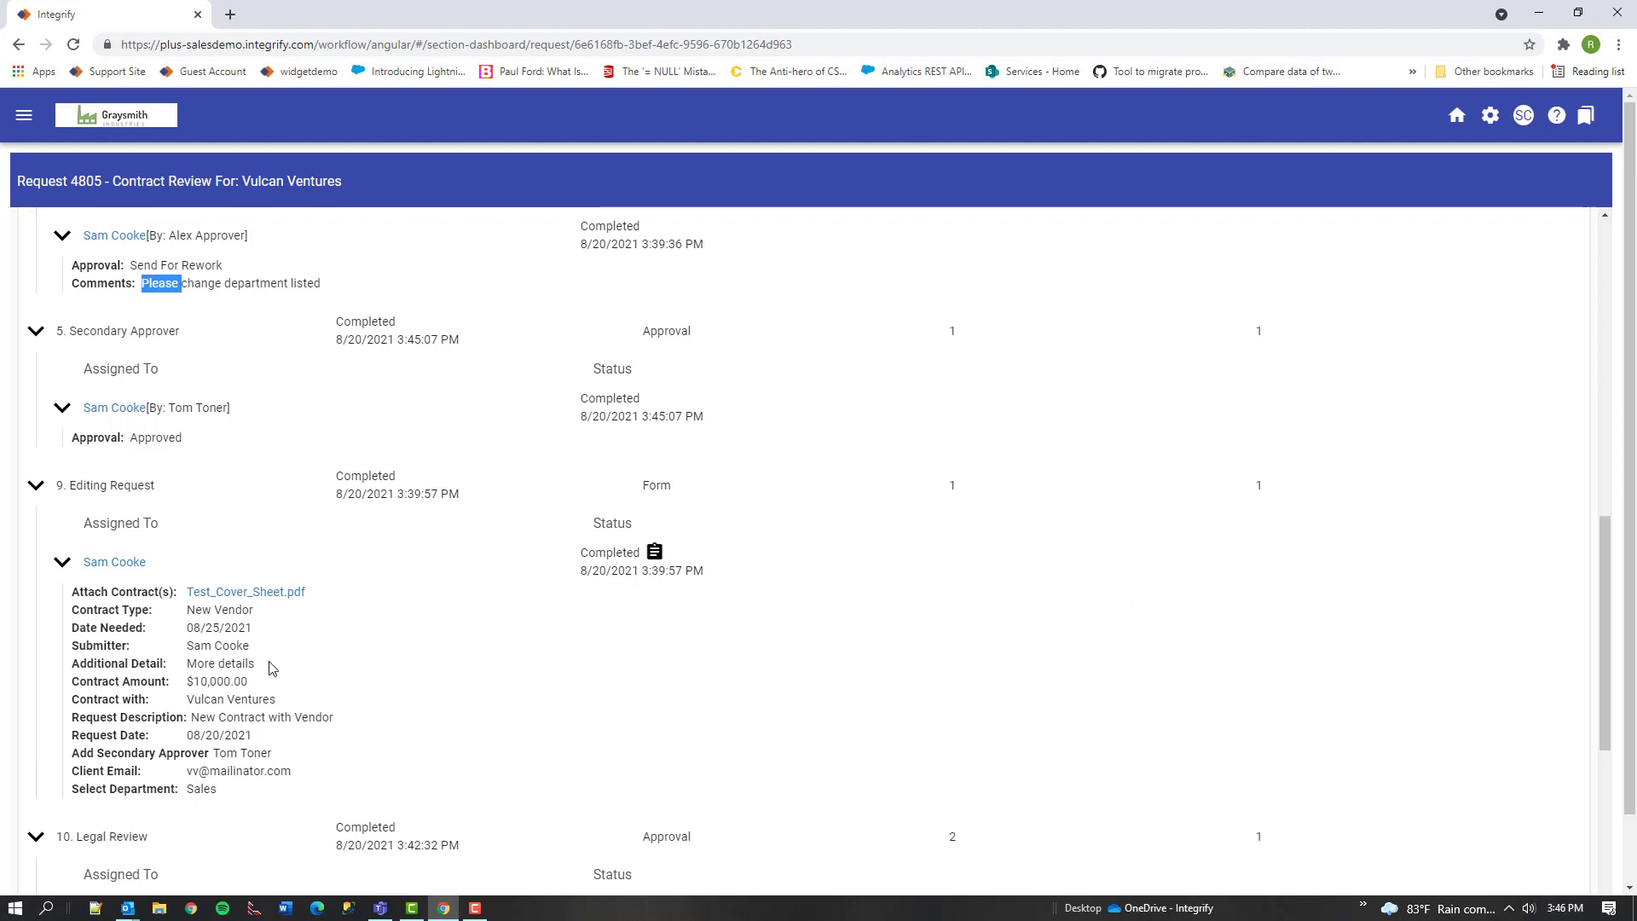
pyautogui.click(223, 665)
pyautogui.moveTo(1604, 541); pyautogui.dragTo(1610, 676)
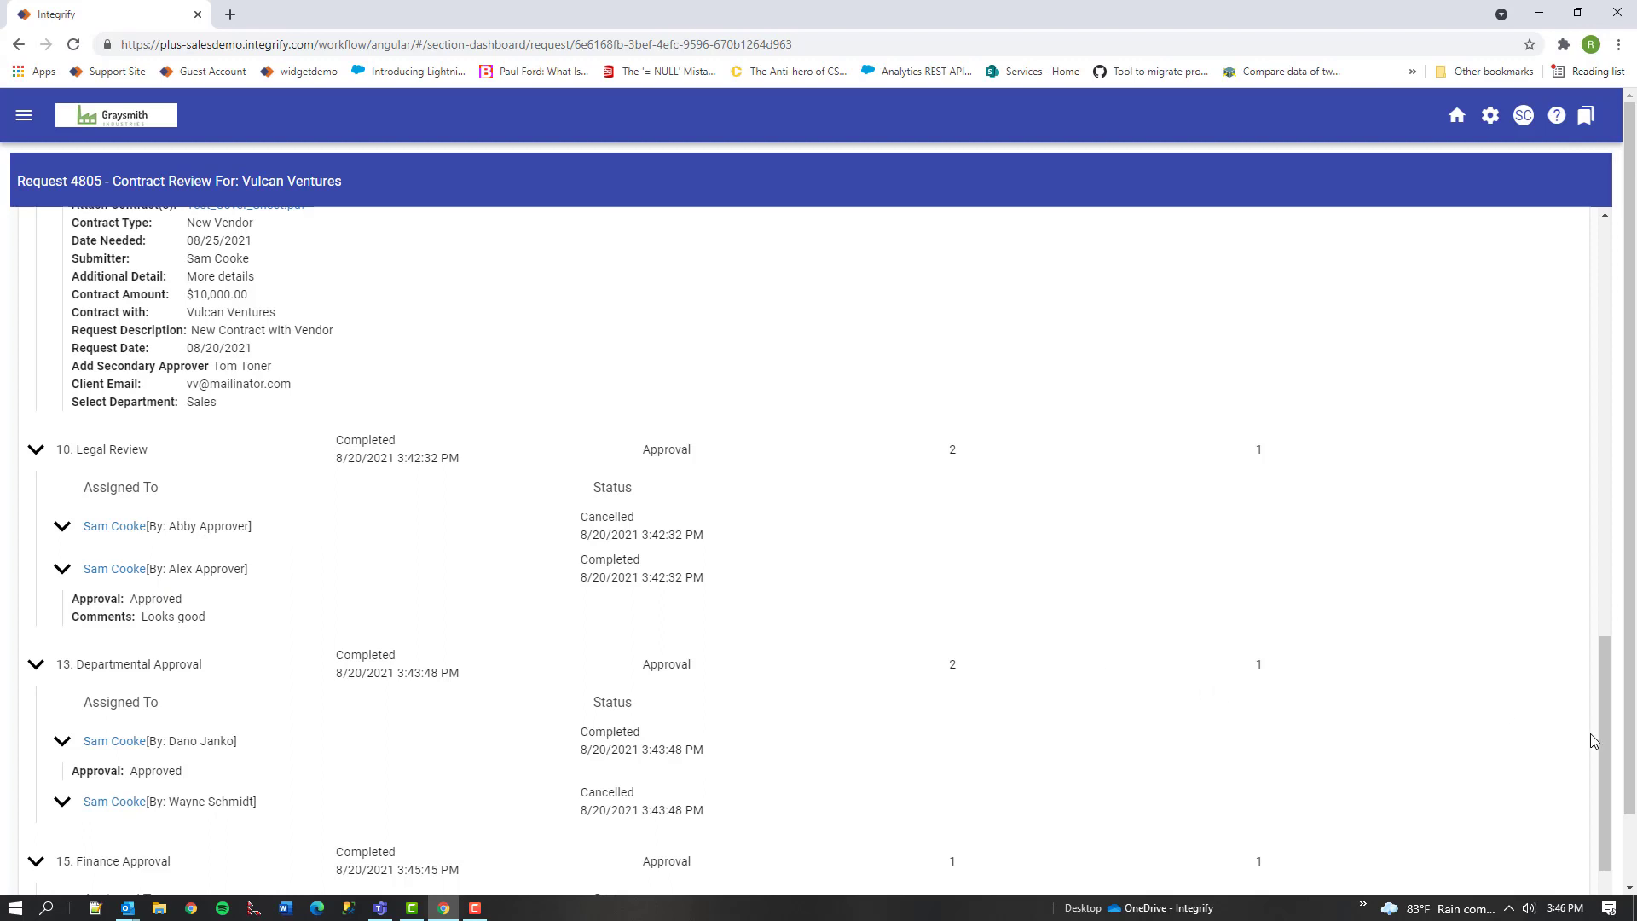
pyautogui.scroll(-3, 1605, 763)
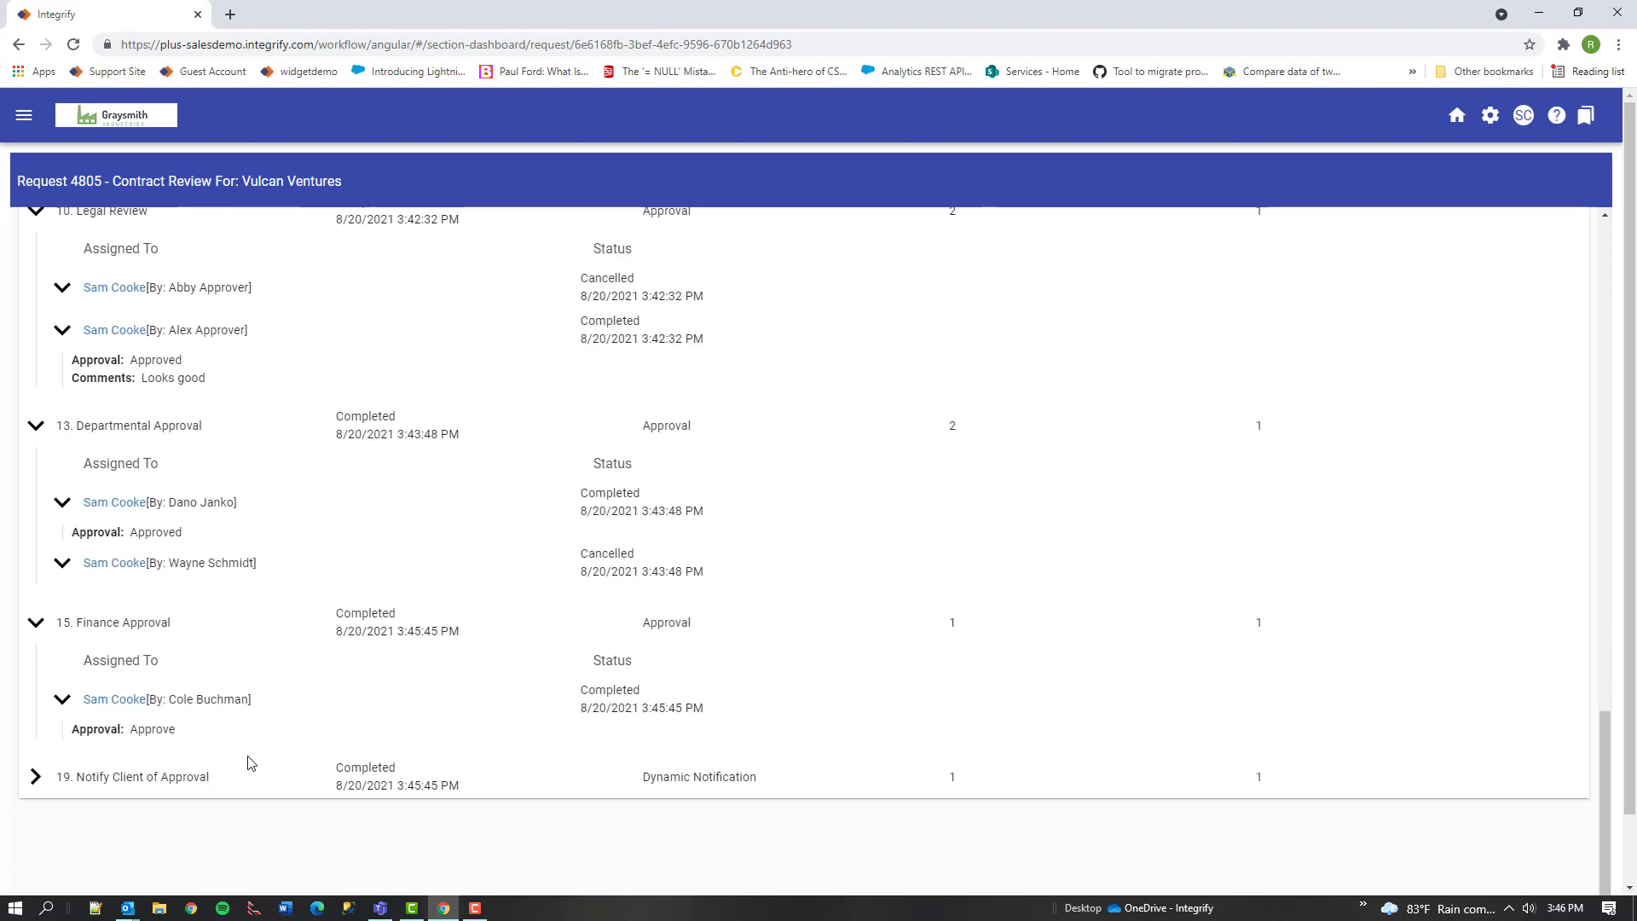
pyautogui.click(35, 776)
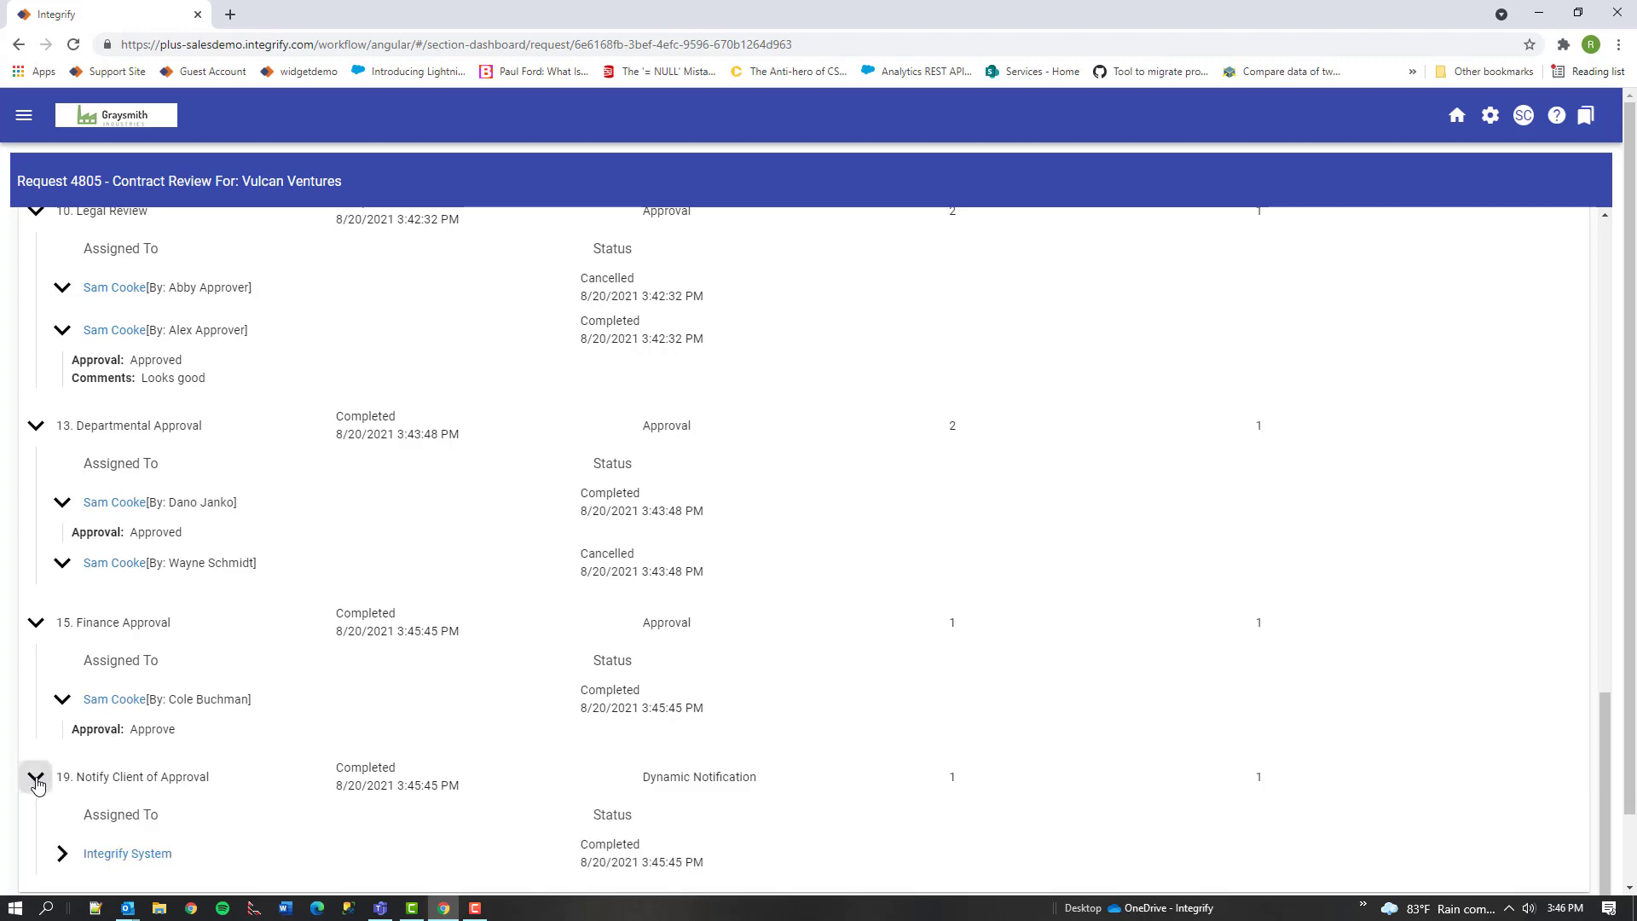
pyautogui.click(63, 854)
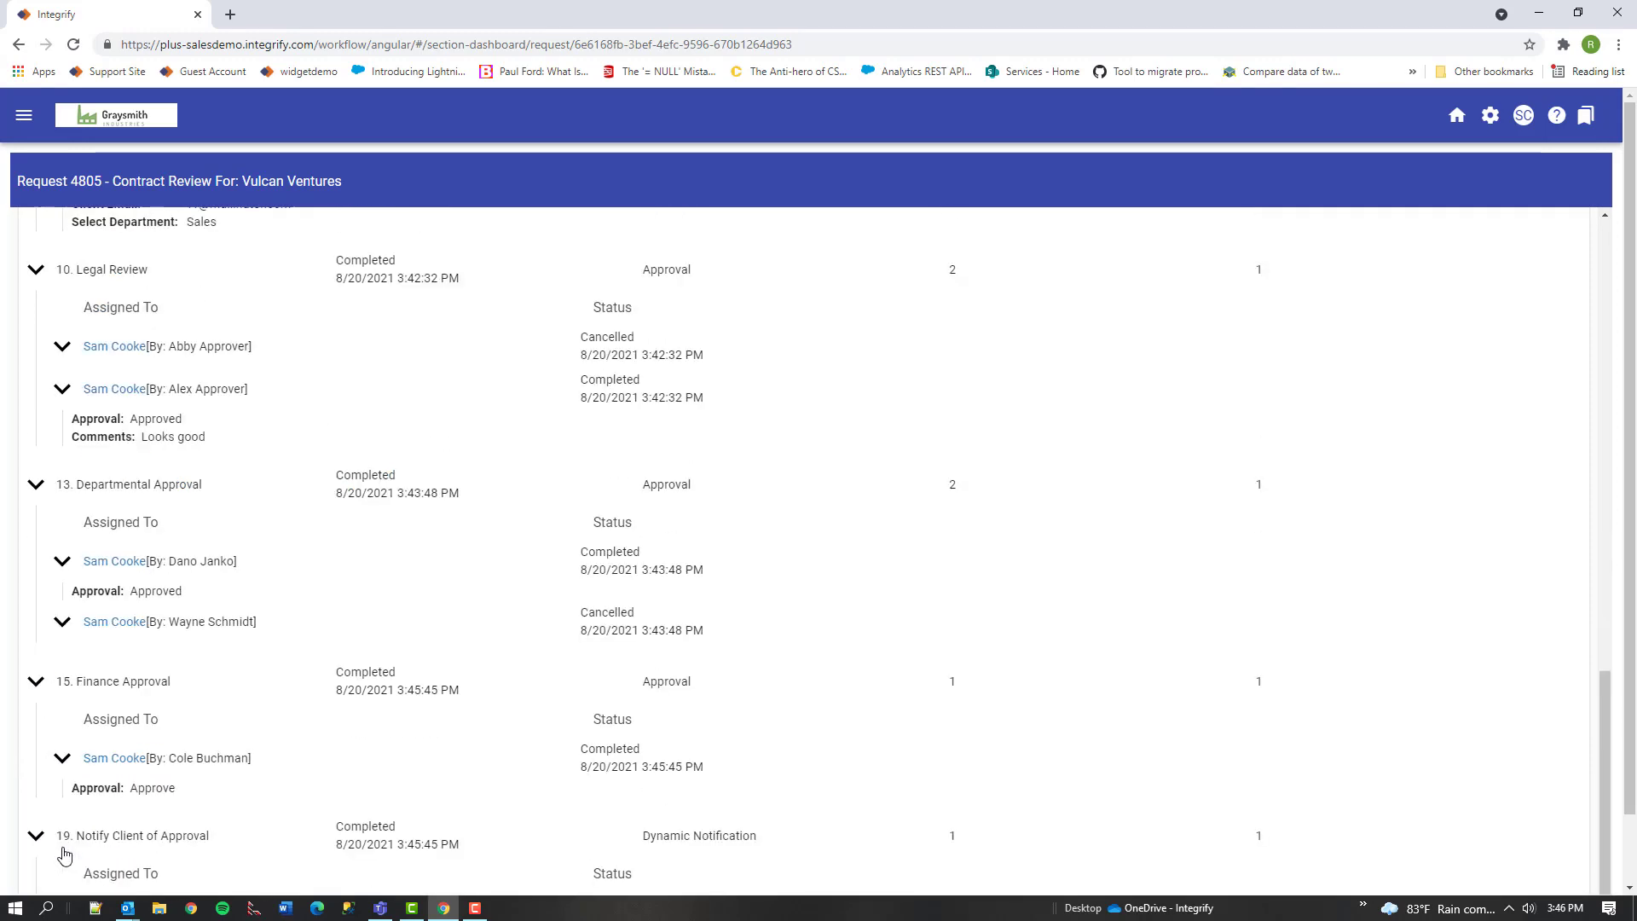
pyautogui.scroll(6, 174, 401)
pyautogui.scroll(10, 174, 402)
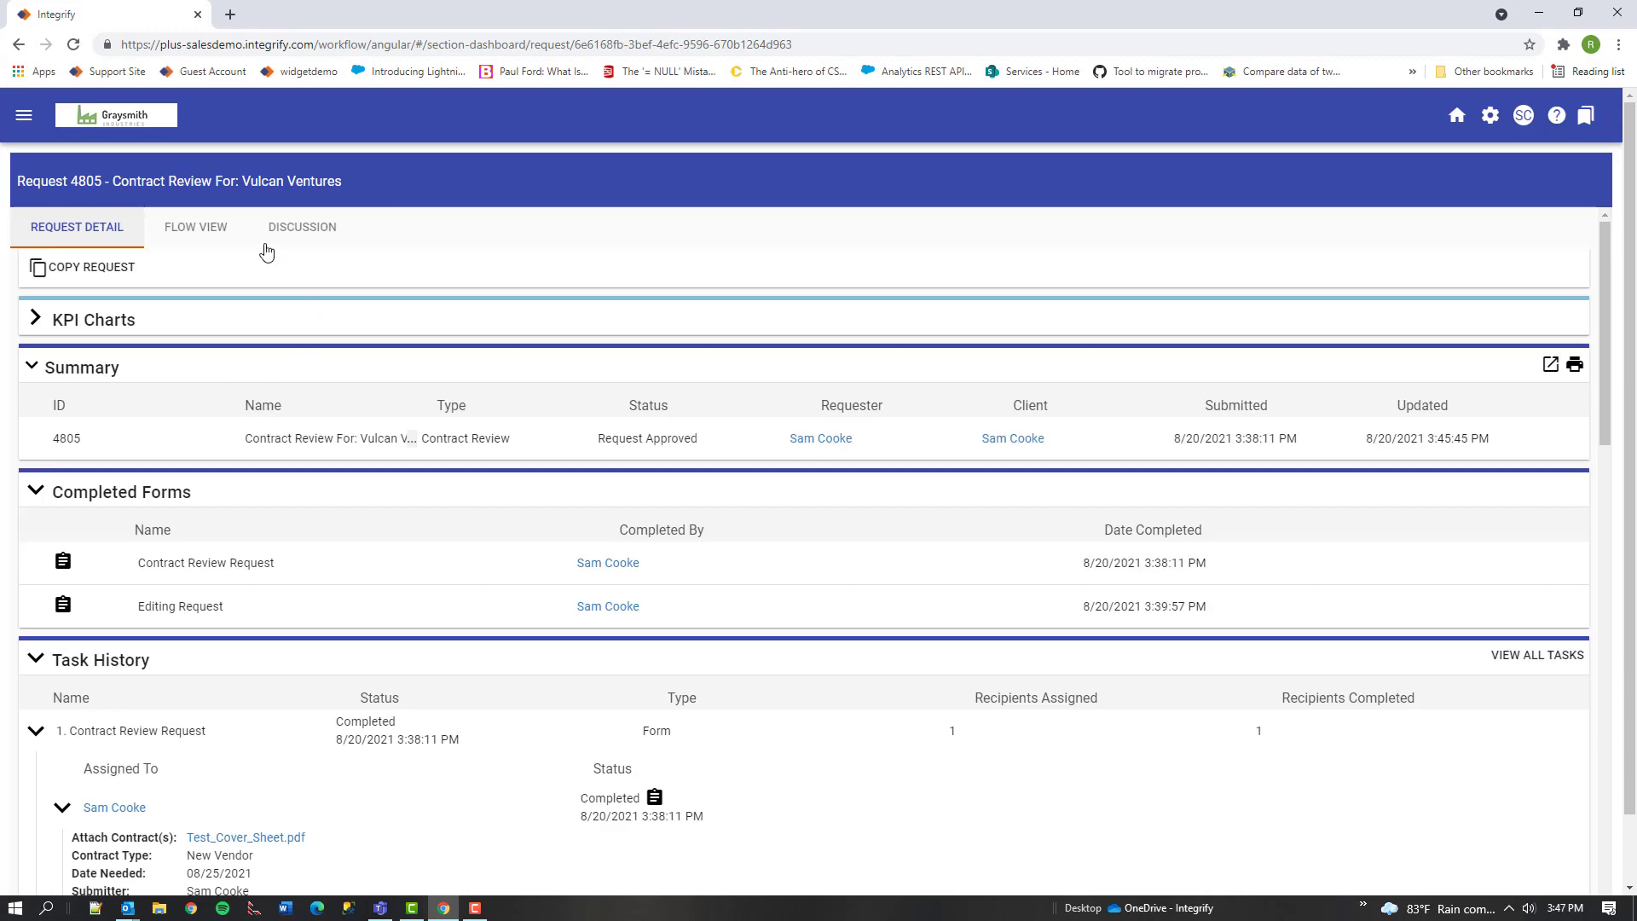
# Review request 4805's completed flow diagram, then return via Request Detail to the home dashboards
pyautogui.click(205, 227)
pyautogui.scroll(-10, 614, 435)
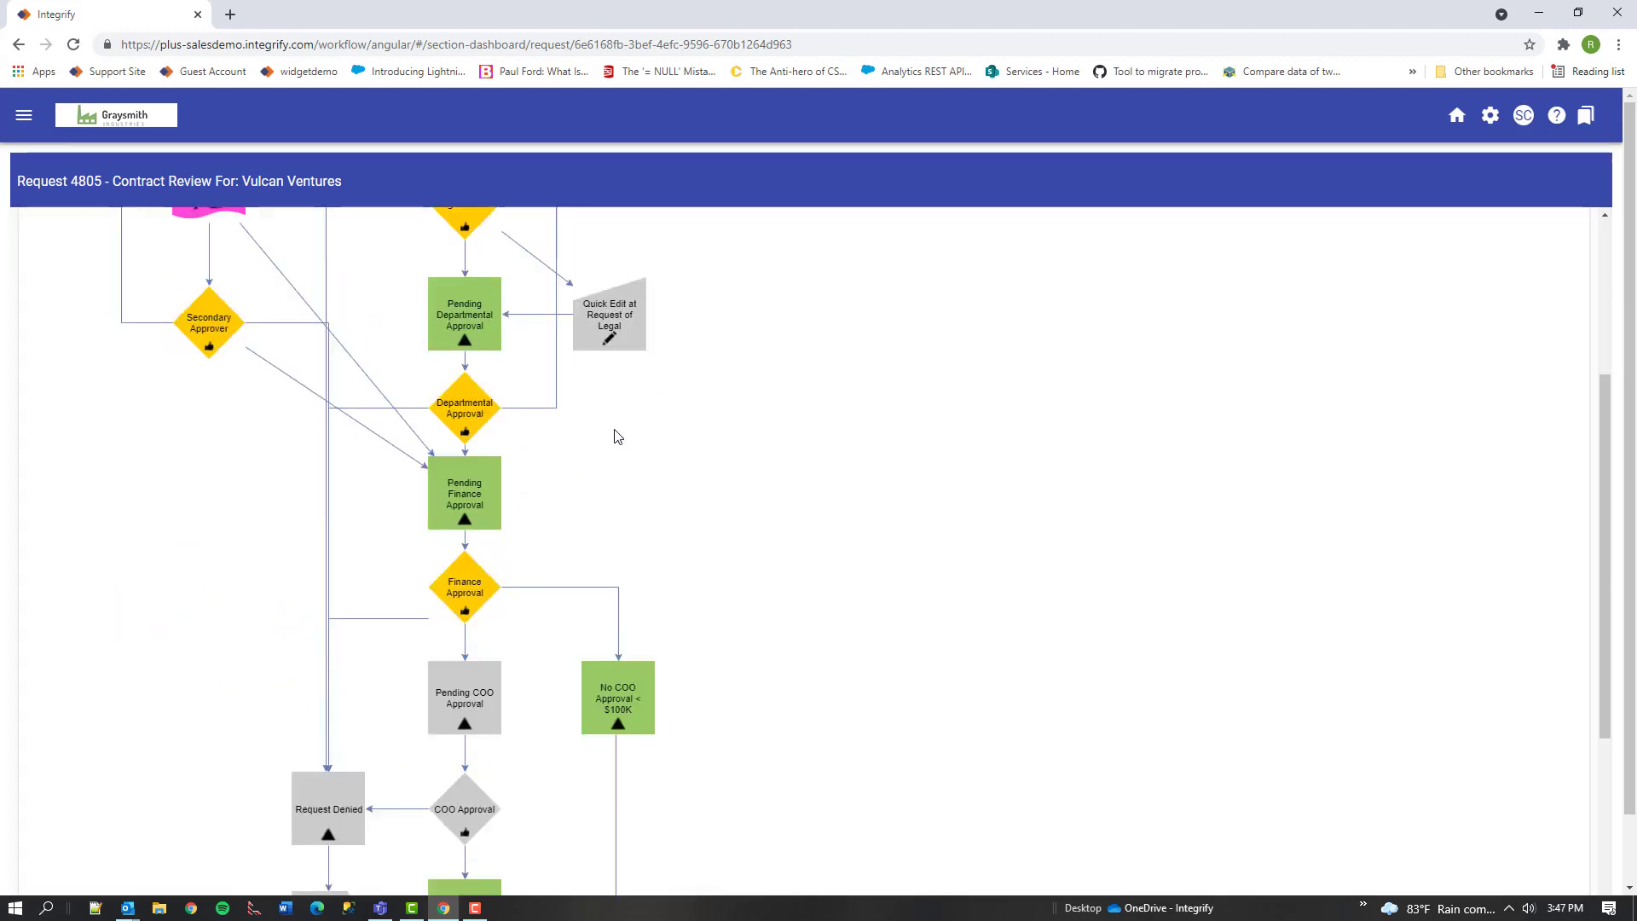
pyautogui.scroll(-4, 618, 436)
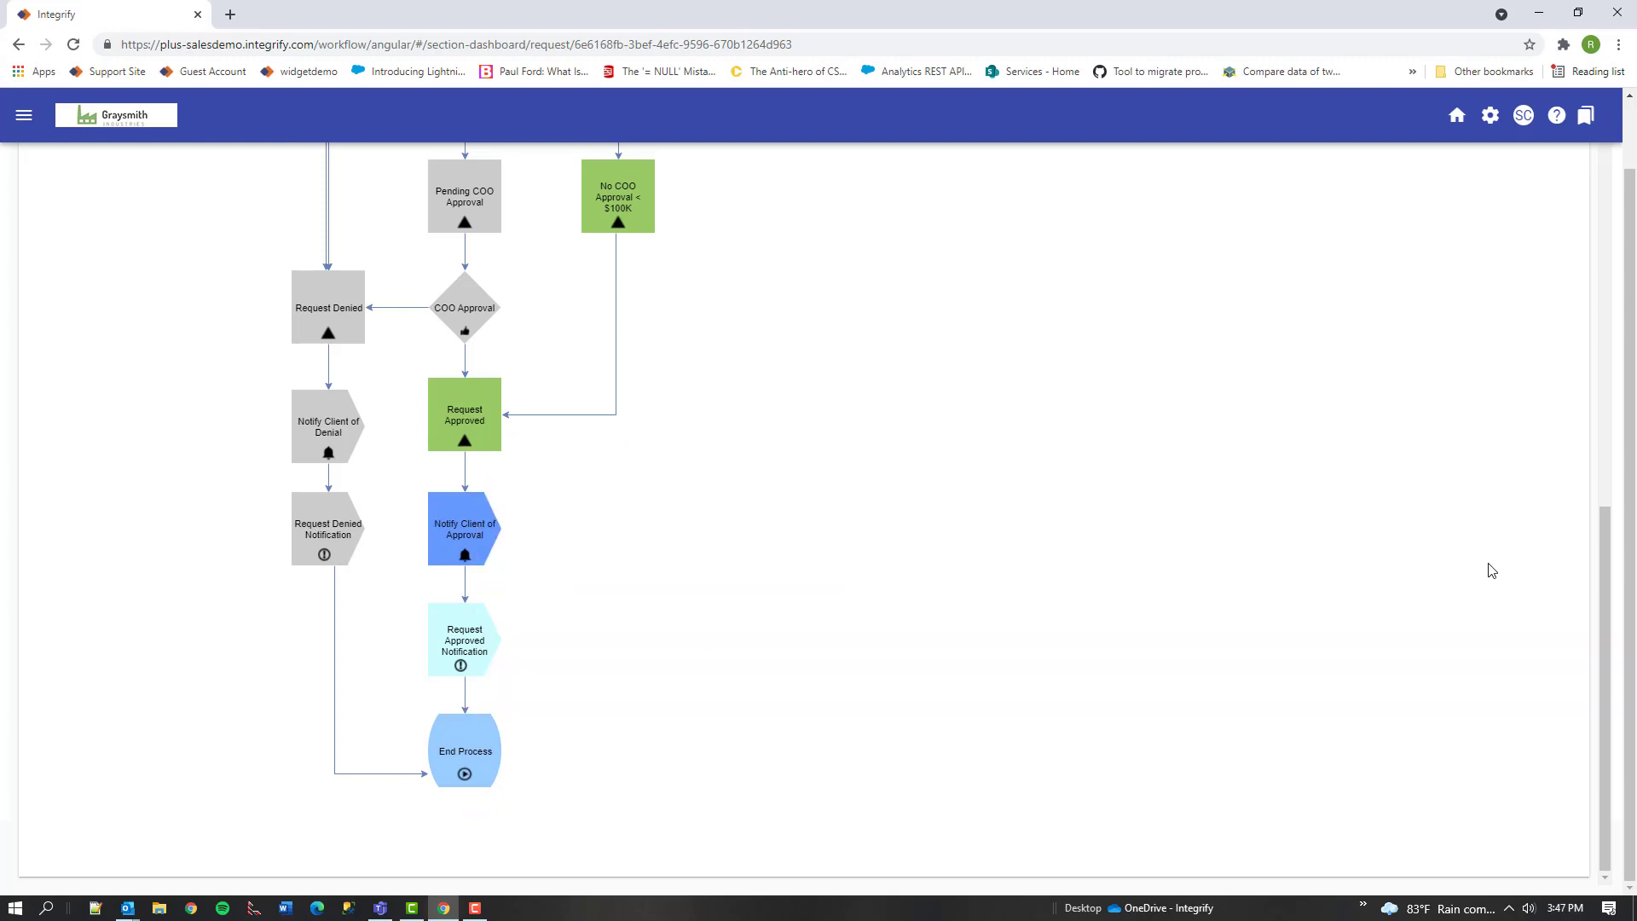
pyautogui.moveTo(599, 202)
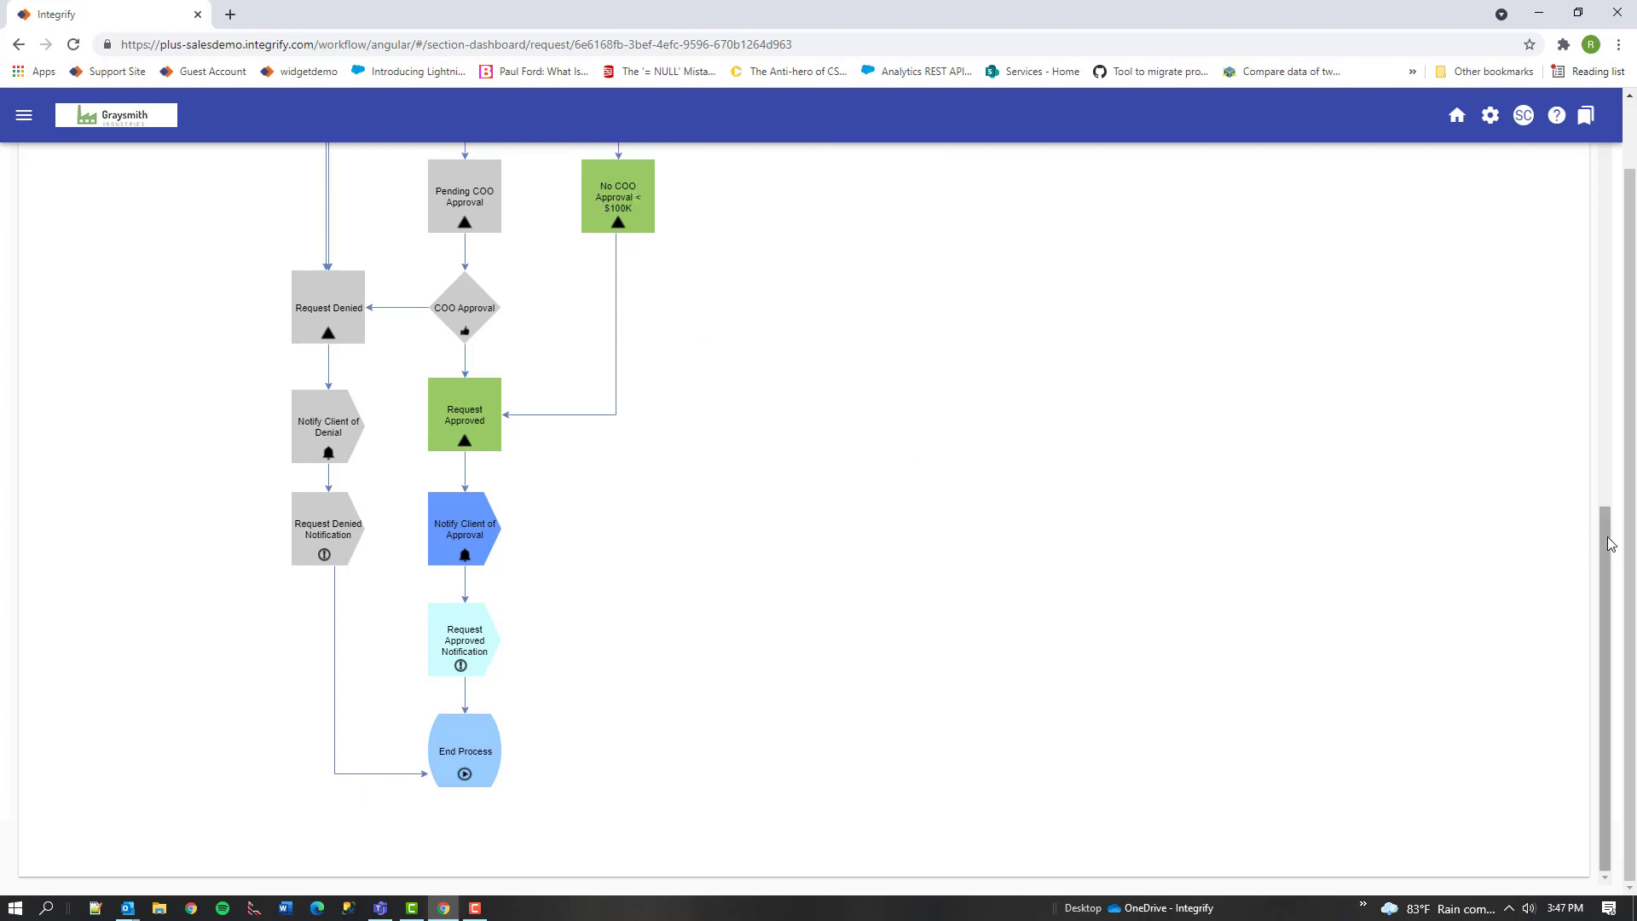
pyautogui.moveTo(1605, 549); pyautogui.dragTo(1606, 422)
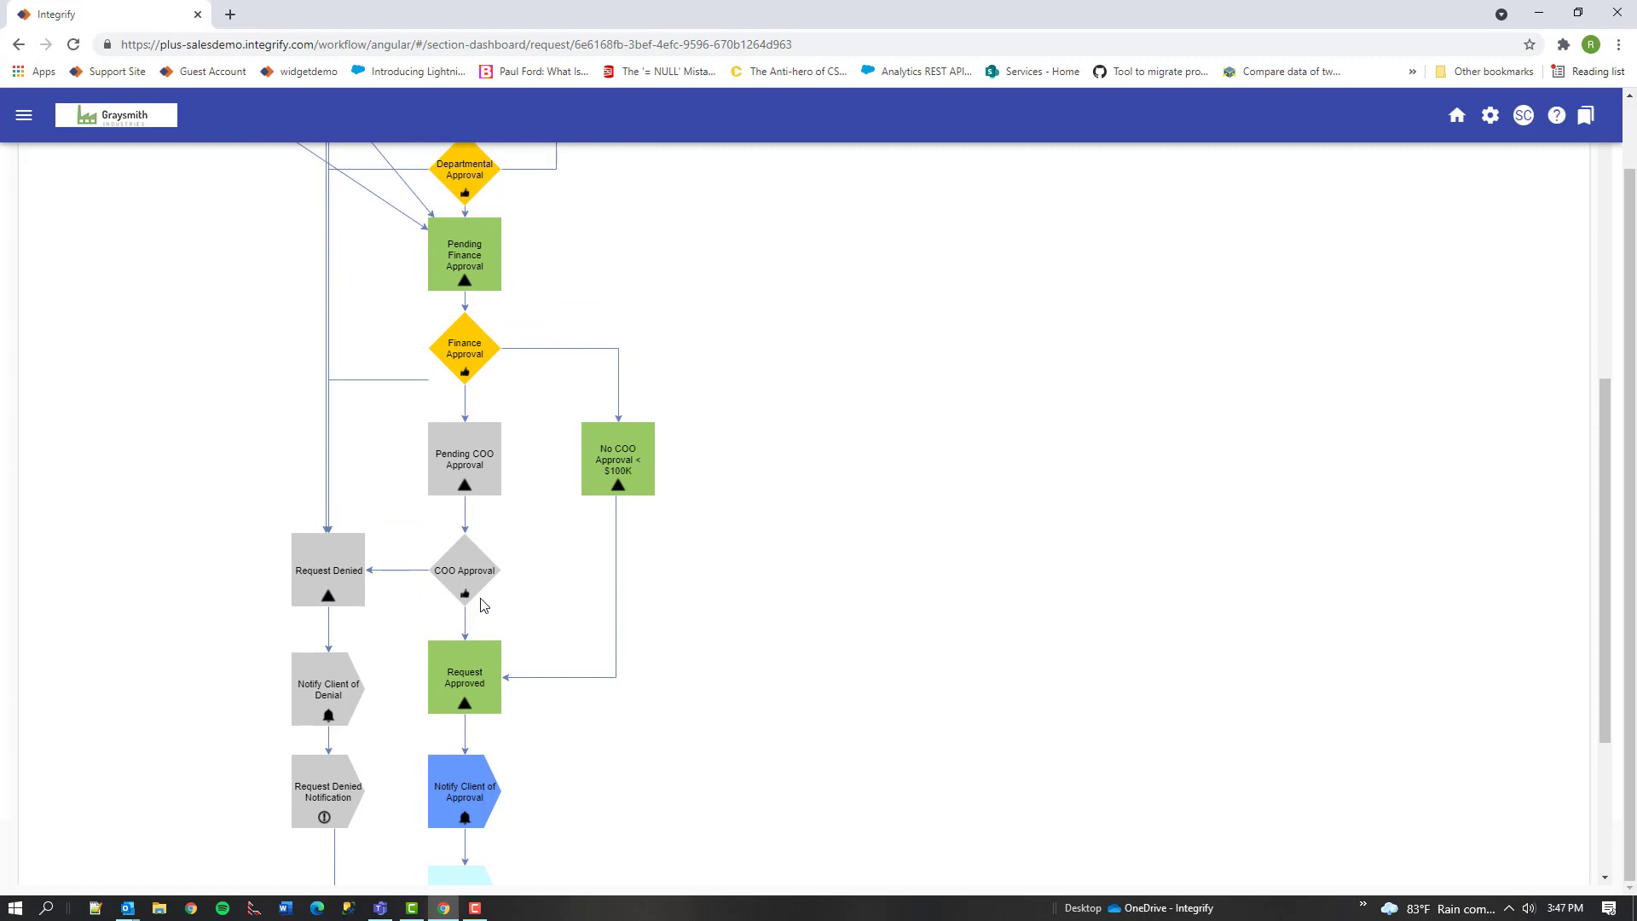
pyautogui.scroll(6, 483, 605)
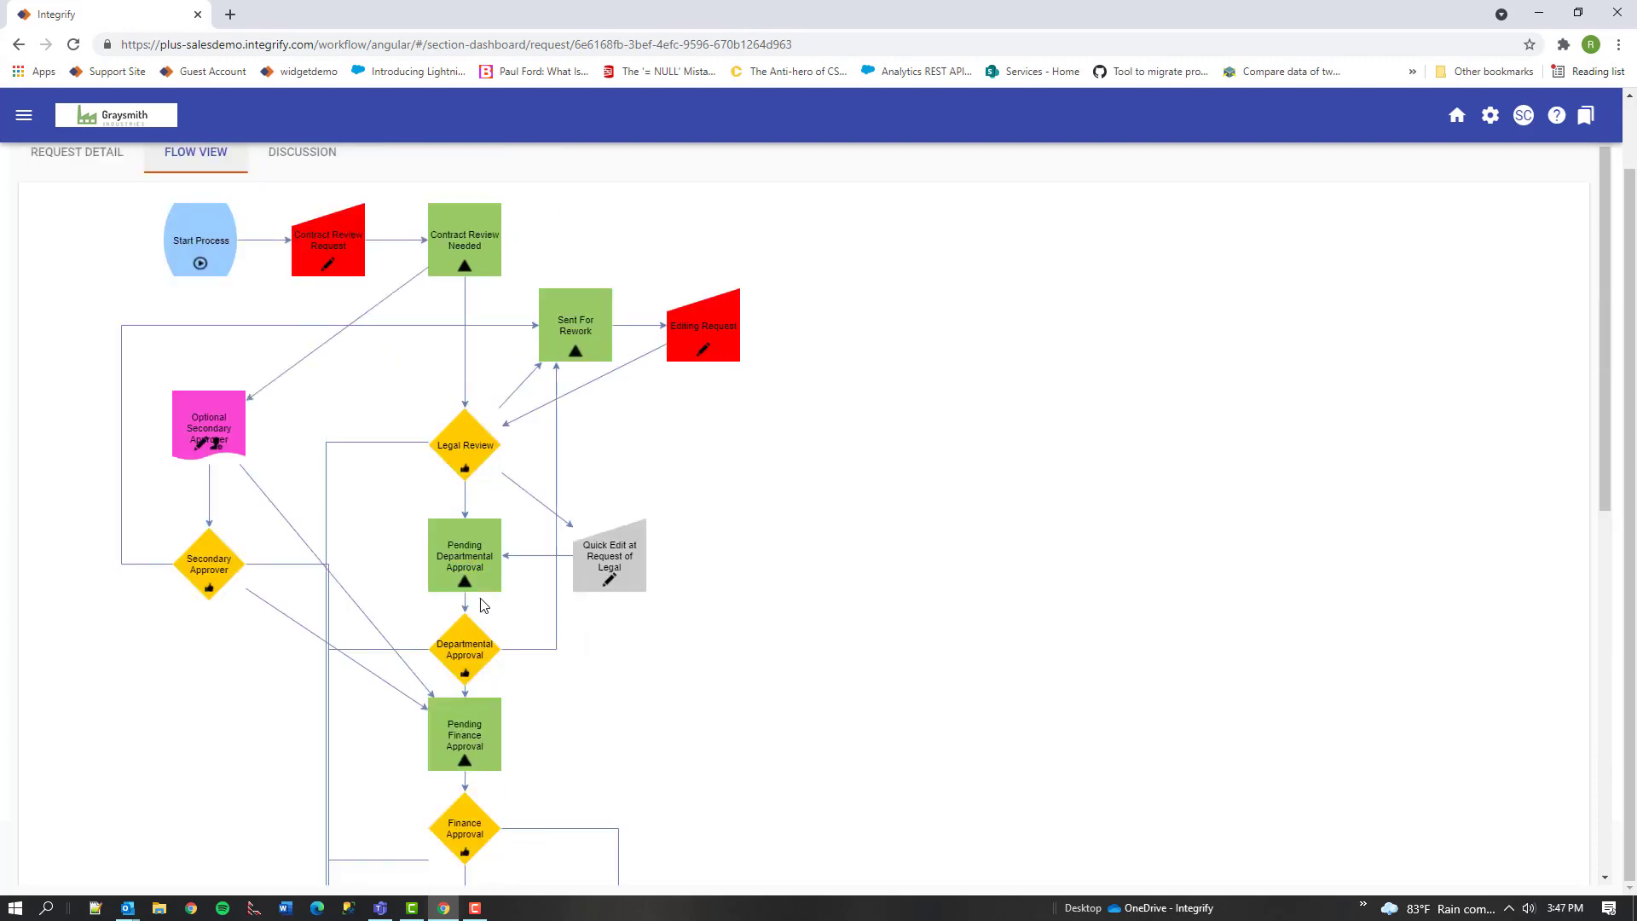
pyautogui.click(67, 152)
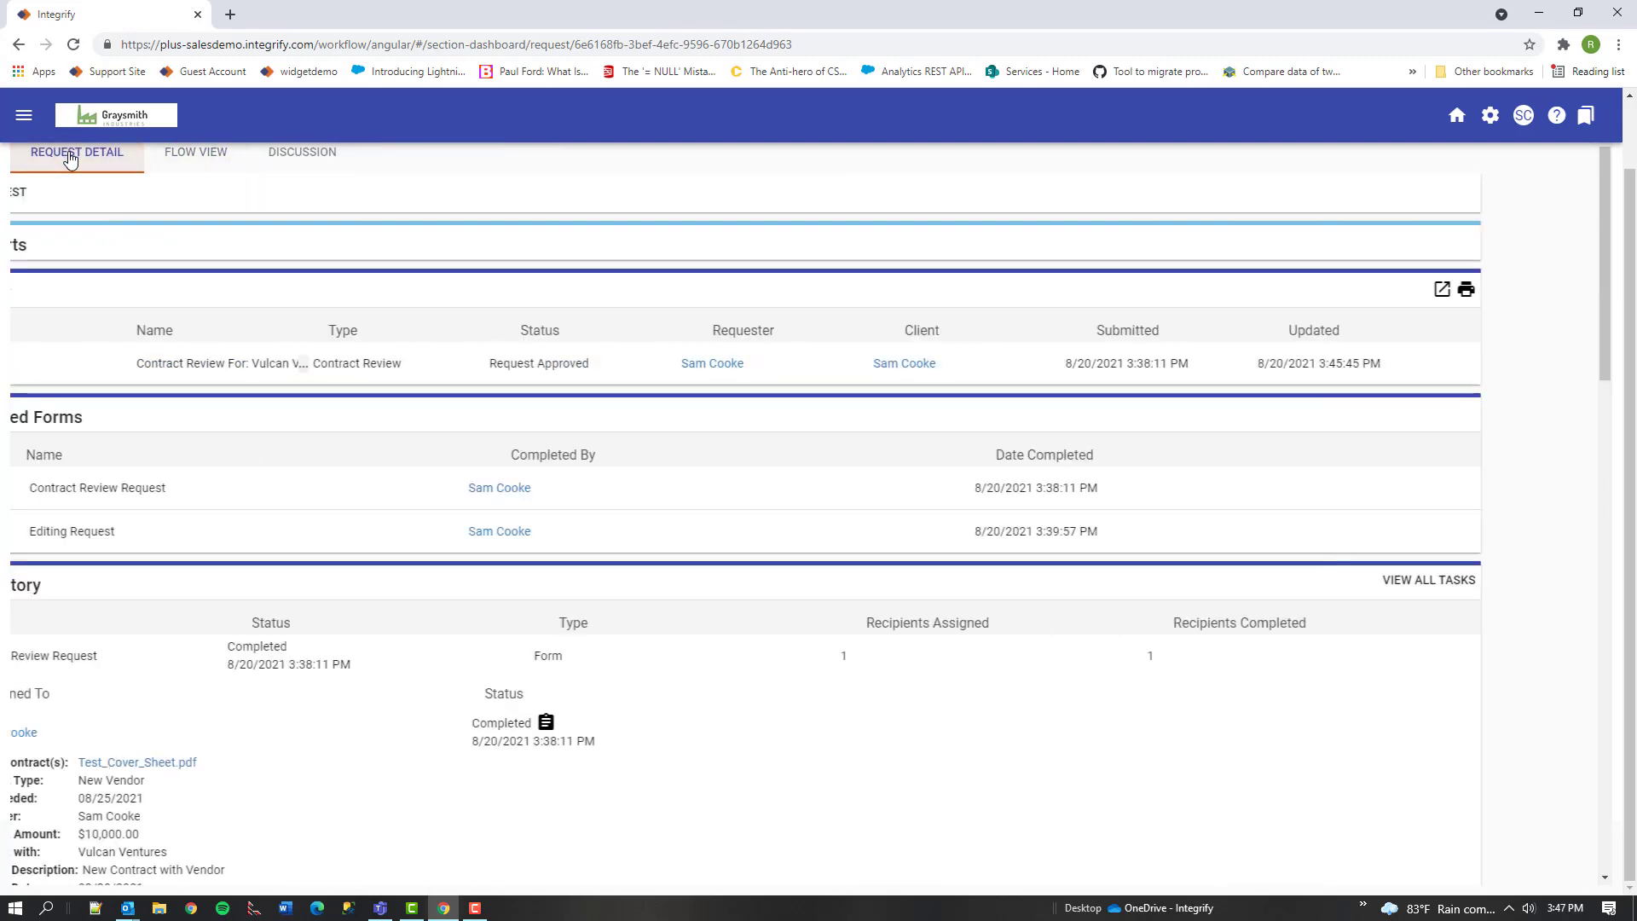
pyautogui.click(1457, 115)
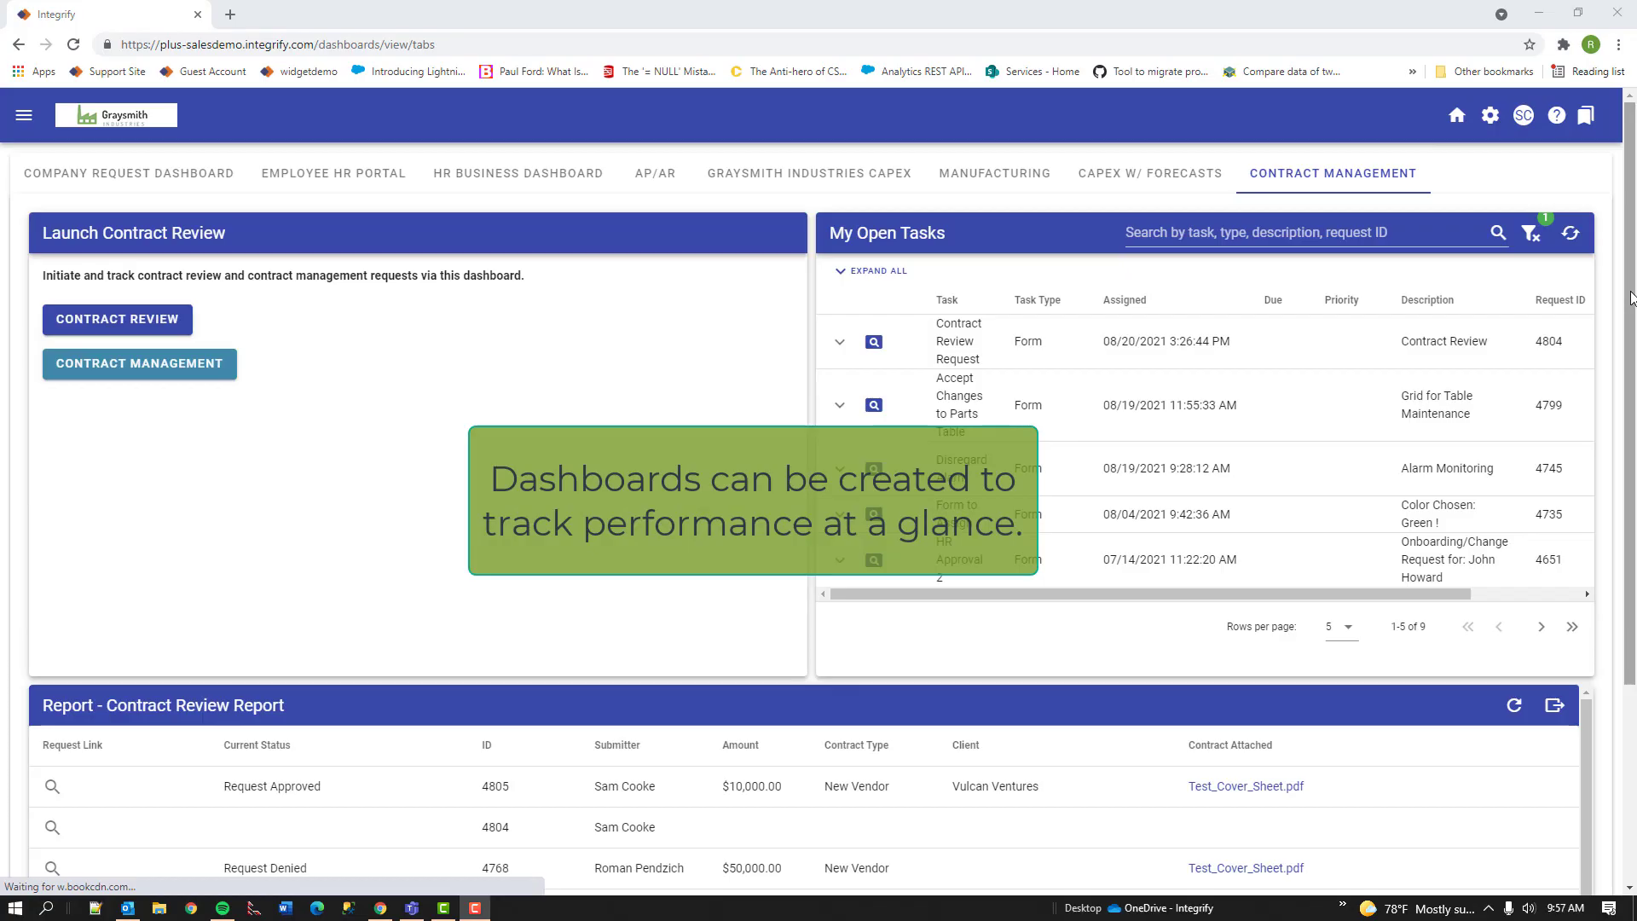
# Scroll the Contract Management dashboard to the Contract Review Report showing 4805 as Request Approved
pyautogui.moveTo(1630, 297)
pyautogui.mouseDown()
pyautogui.moveTo(1632, 503)
pyautogui.moveTo(1631, 293)
pyautogui.mouseUp()
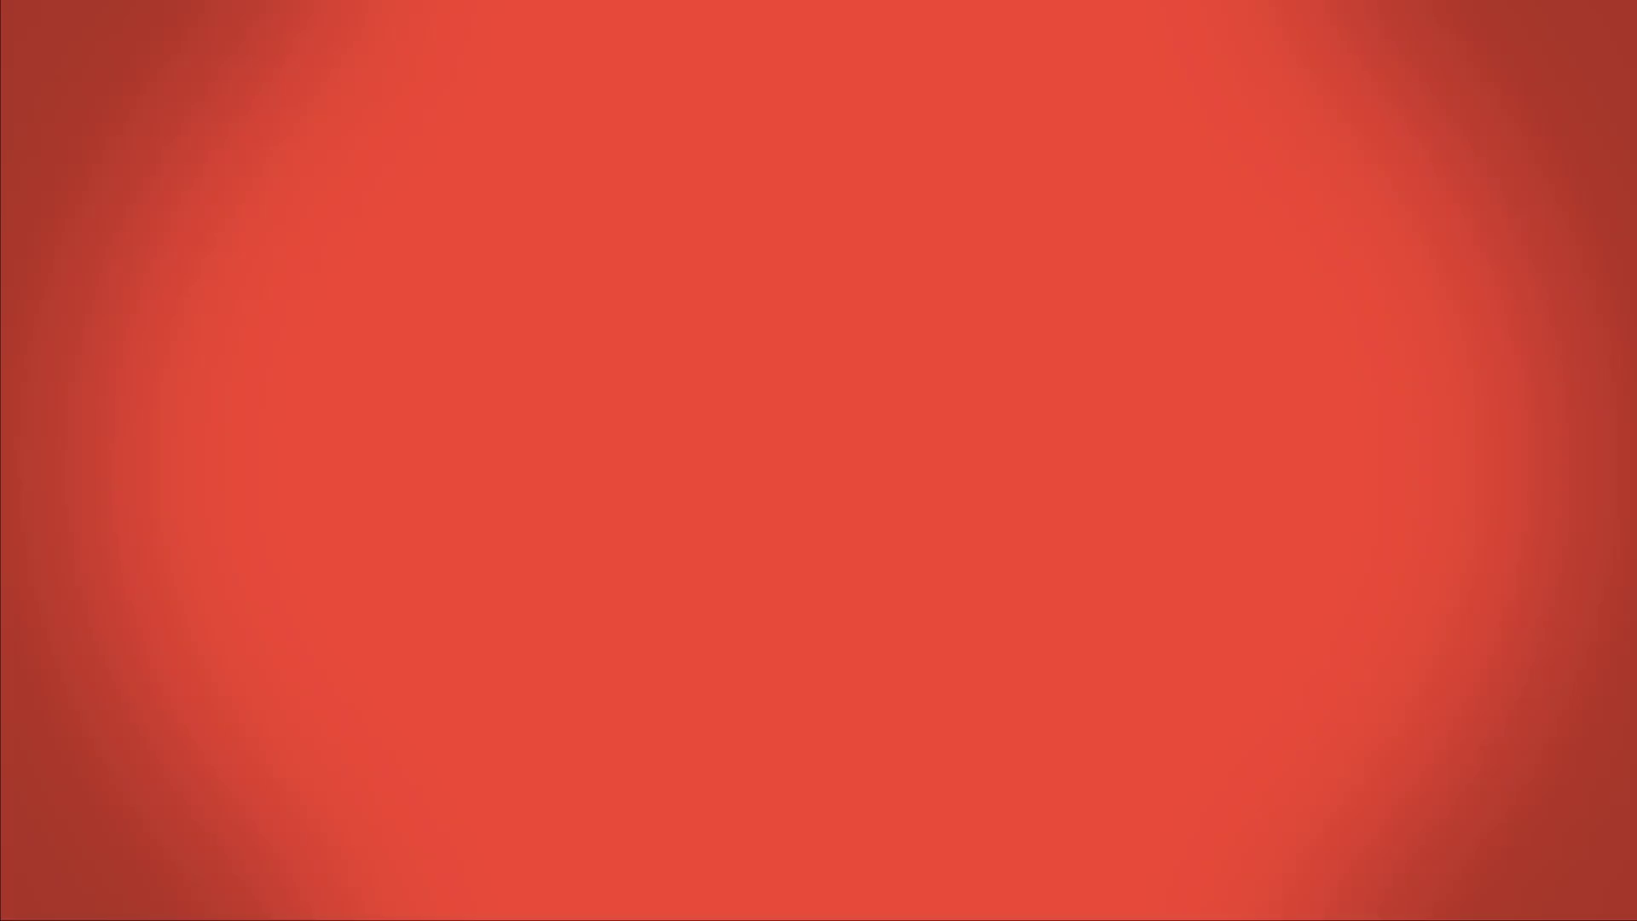